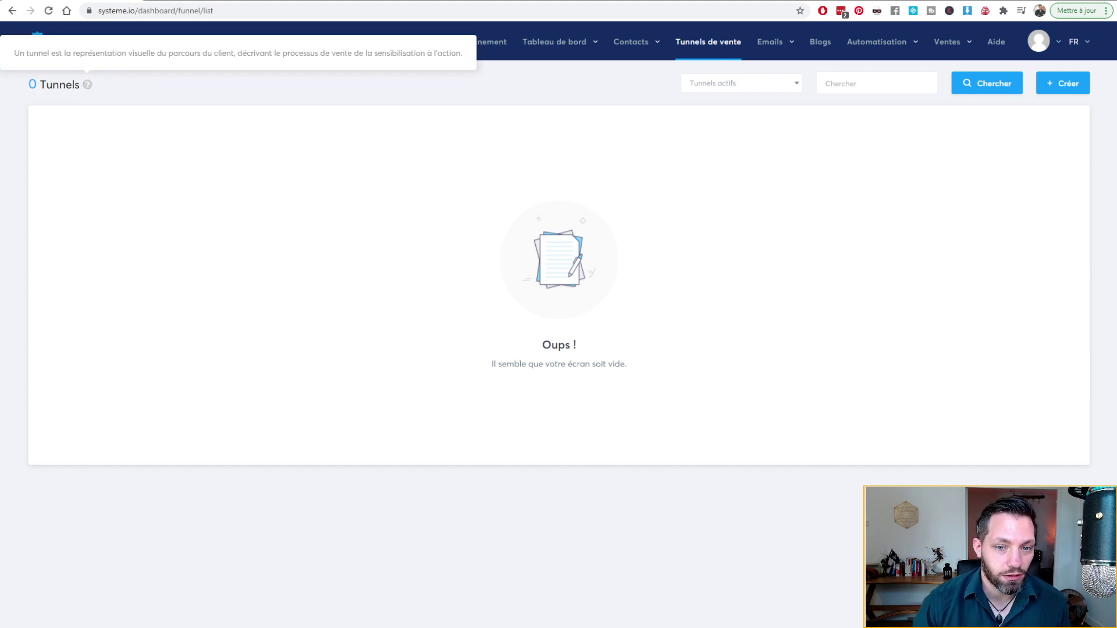
drag(540, 338, 813, 353)
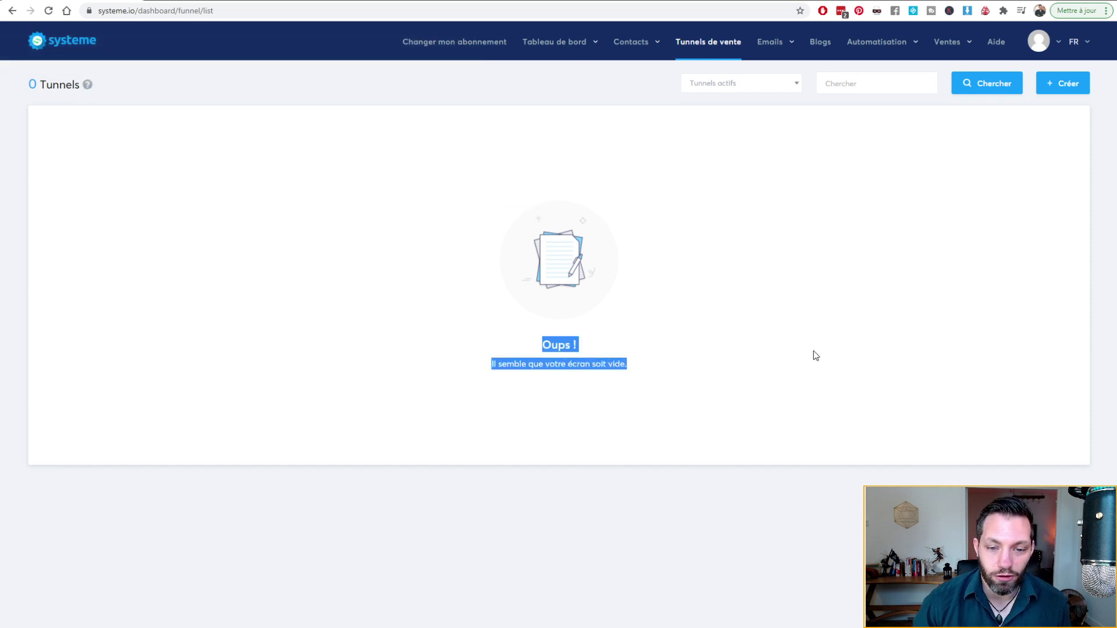
click(813, 354)
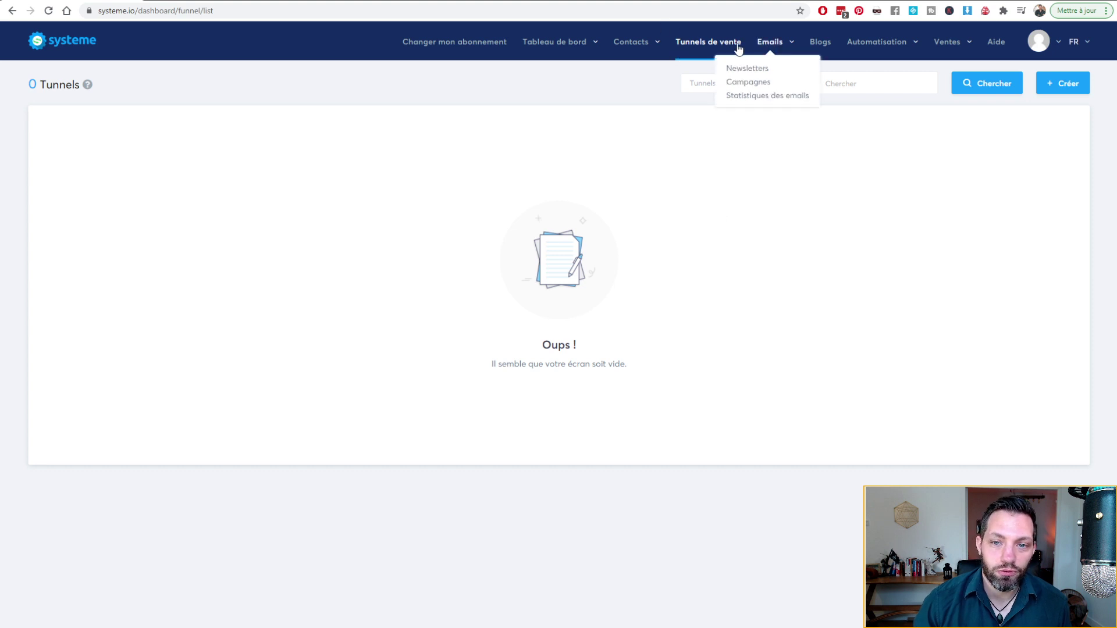
Step: Create a sales funnel named "Tunnel Testeuh" of the type "Construisez votre audience"
click(1074, 91)
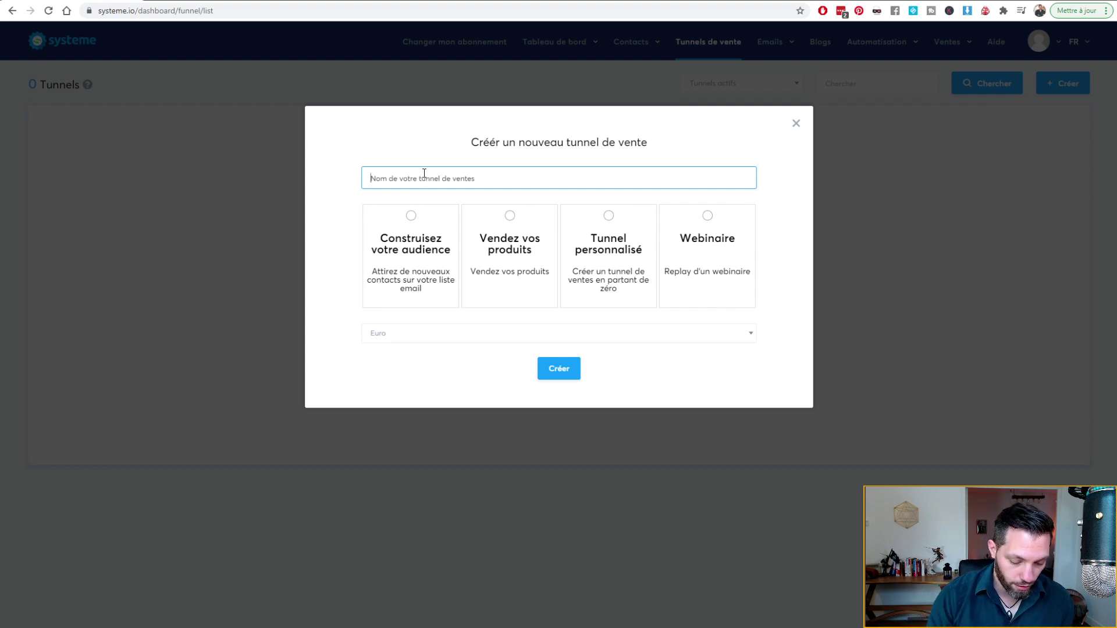
text(Tunnel Testeuh)
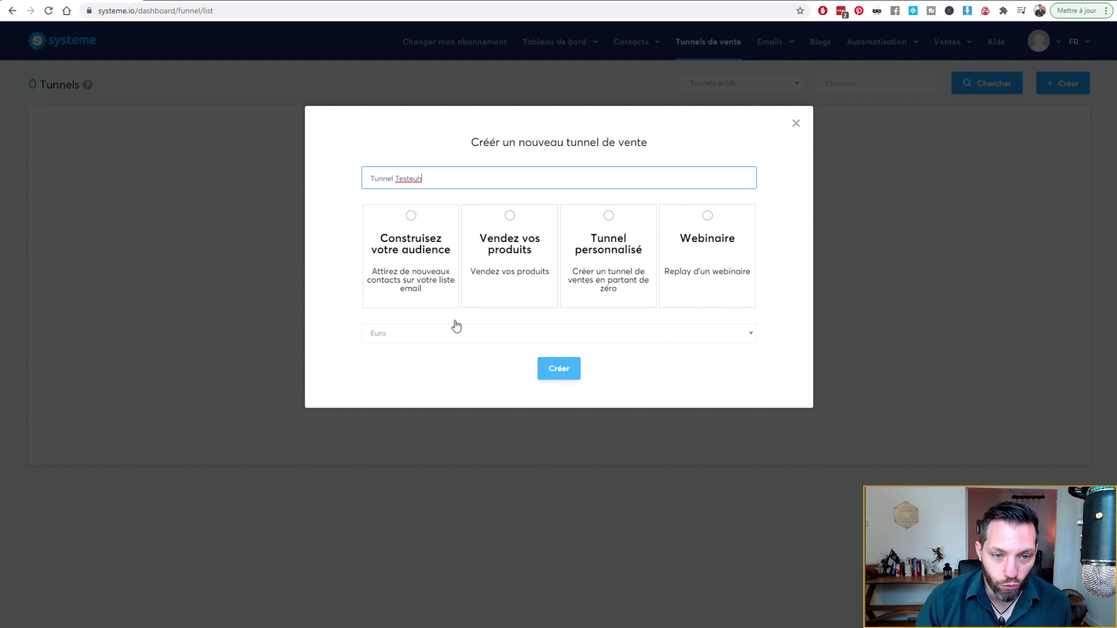
click(412, 228)
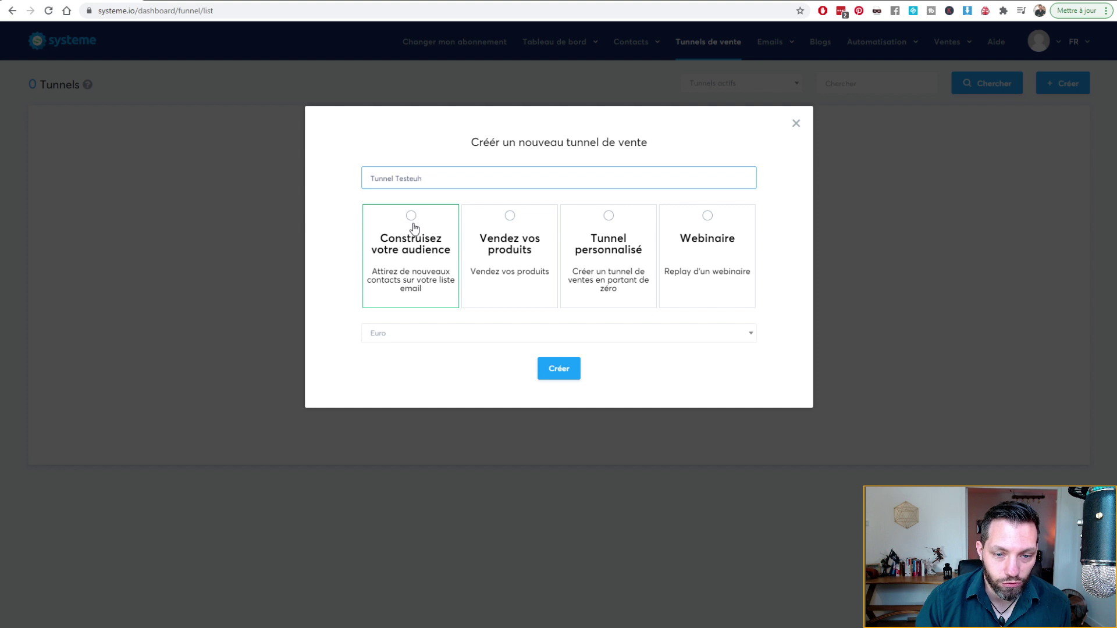
click(577, 370)
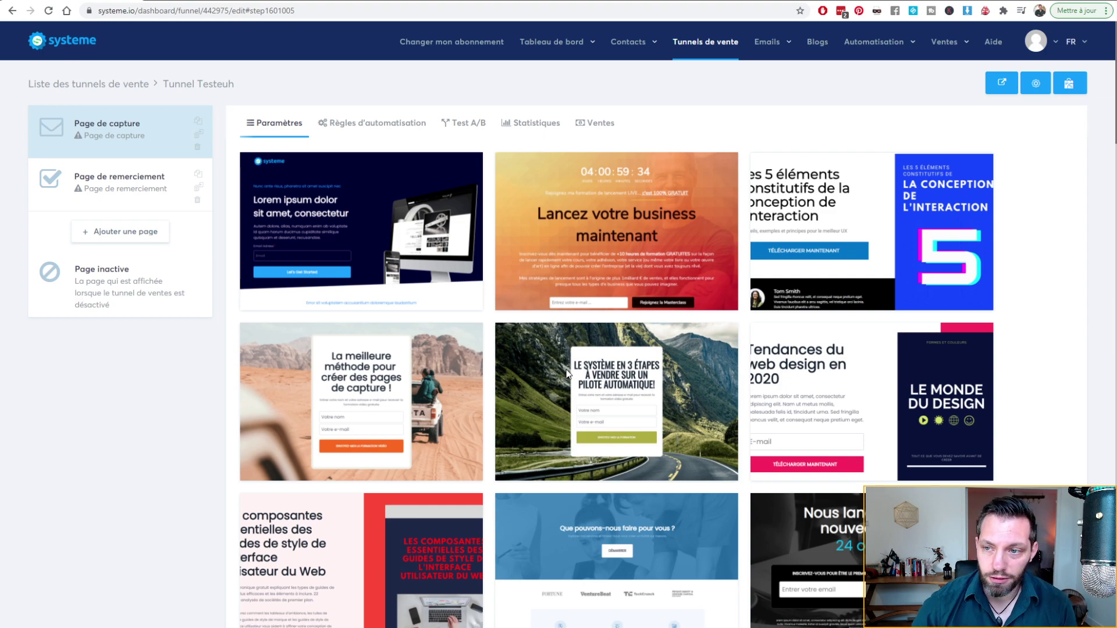
Step: Browse the whole gallery of capture page templates to review the available designs
scroll(825, 337, down, 5)
scroll(822, 332, down, 14)
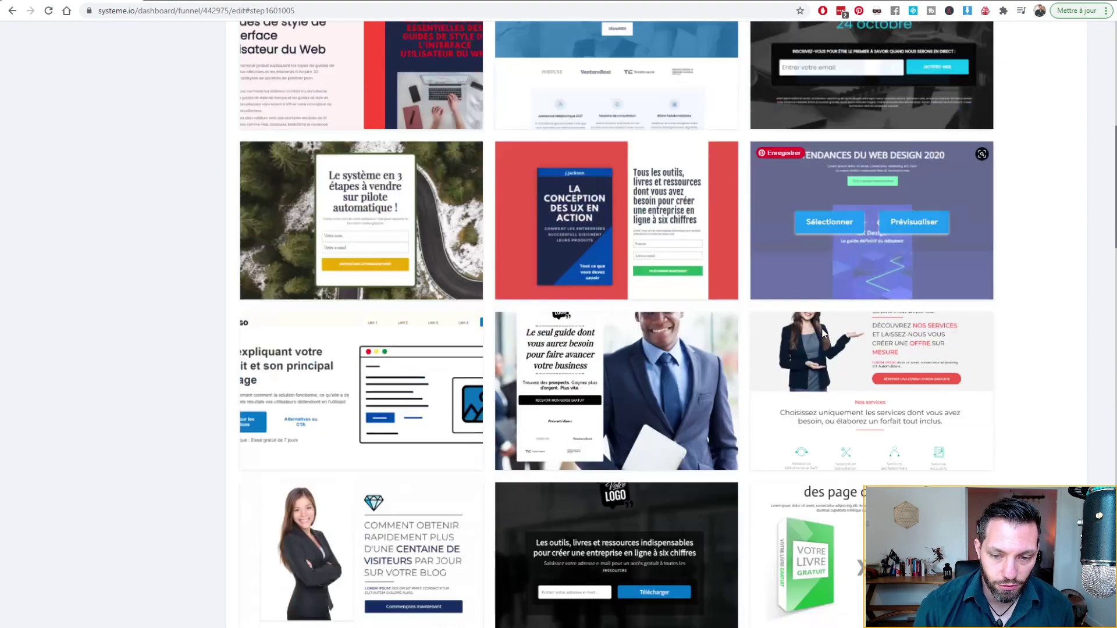
scroll(822, 333, down, 20)
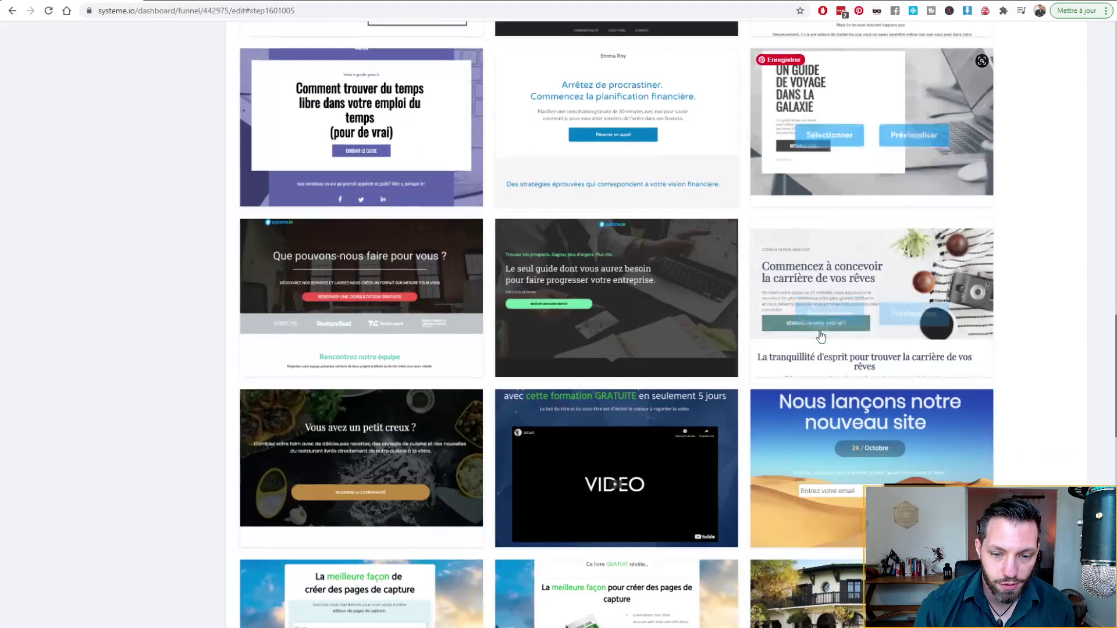
scroll(819, 330, down, 1)
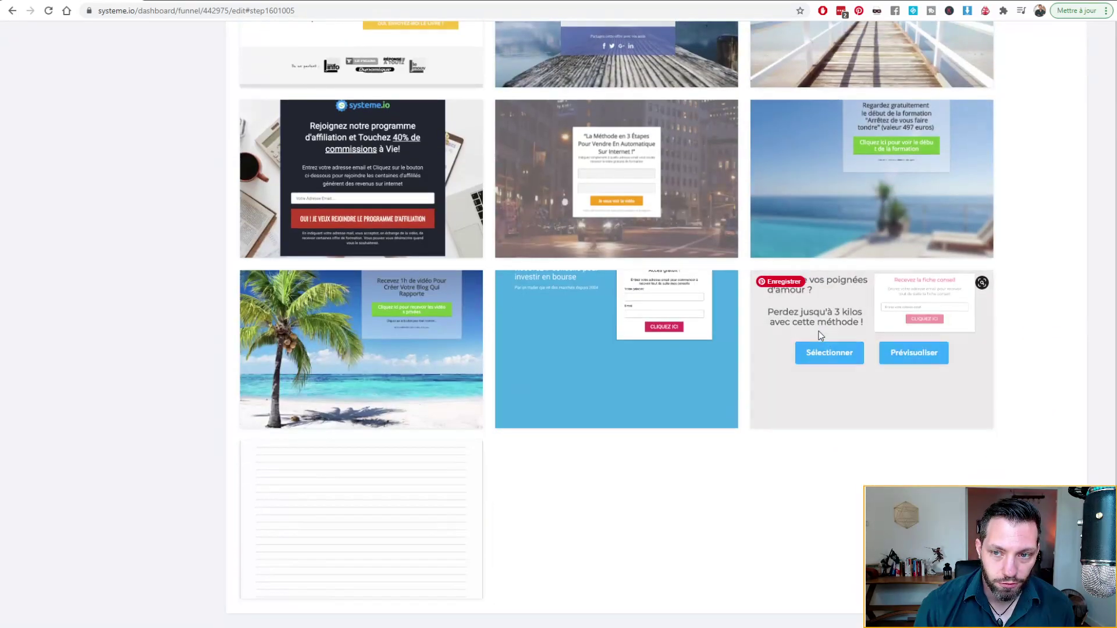
scroll(696, 414, up, 5)
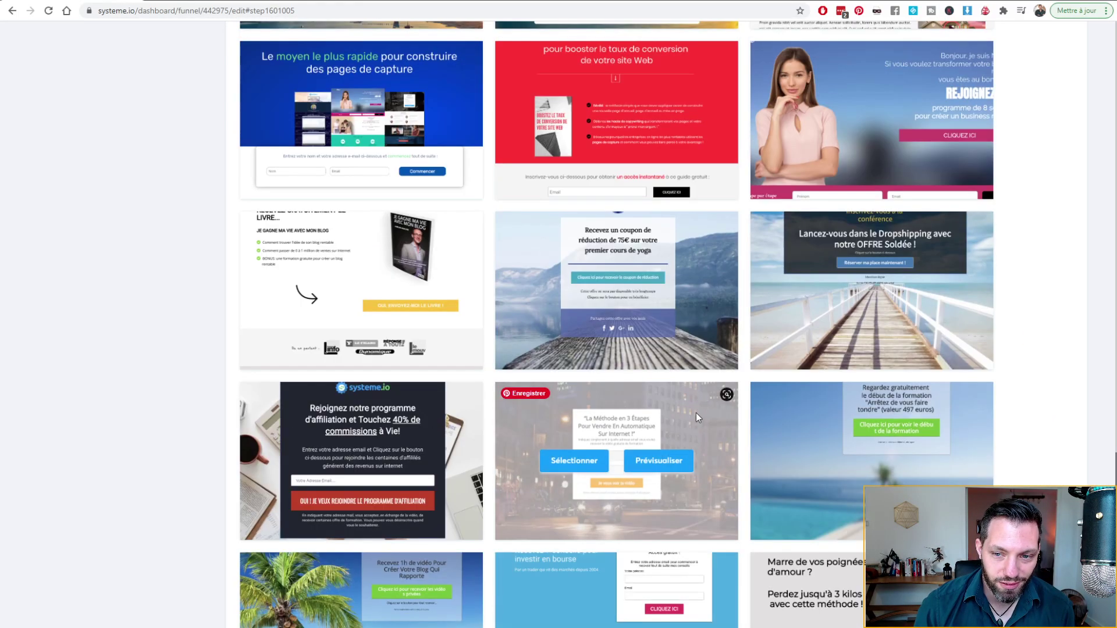
scroll(696, 412, up, 14)
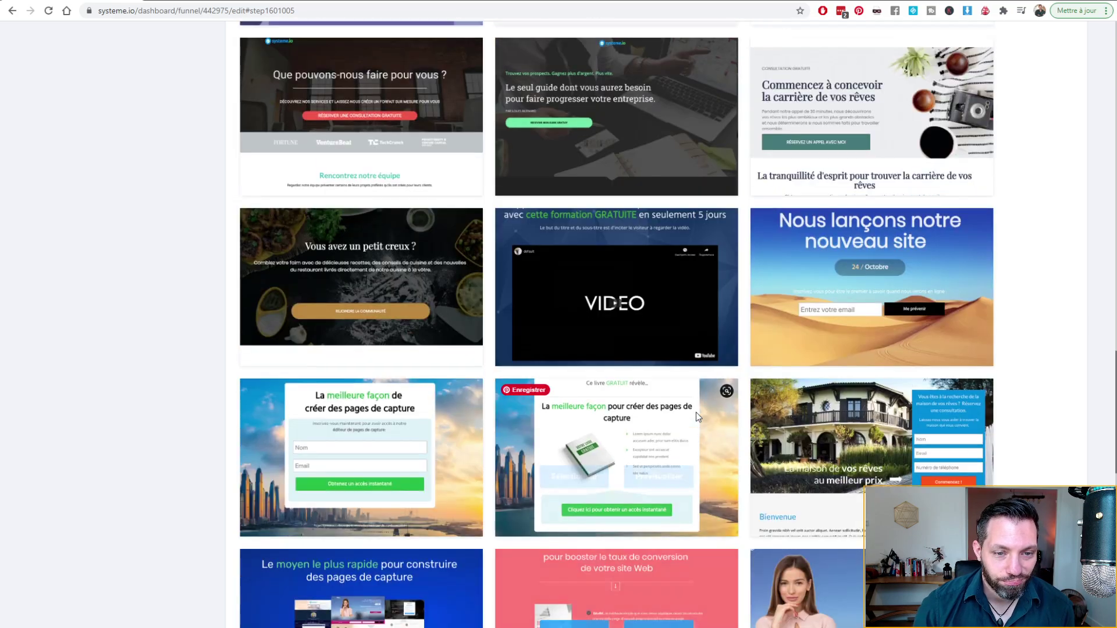
scroll(696, 412, up, 18)
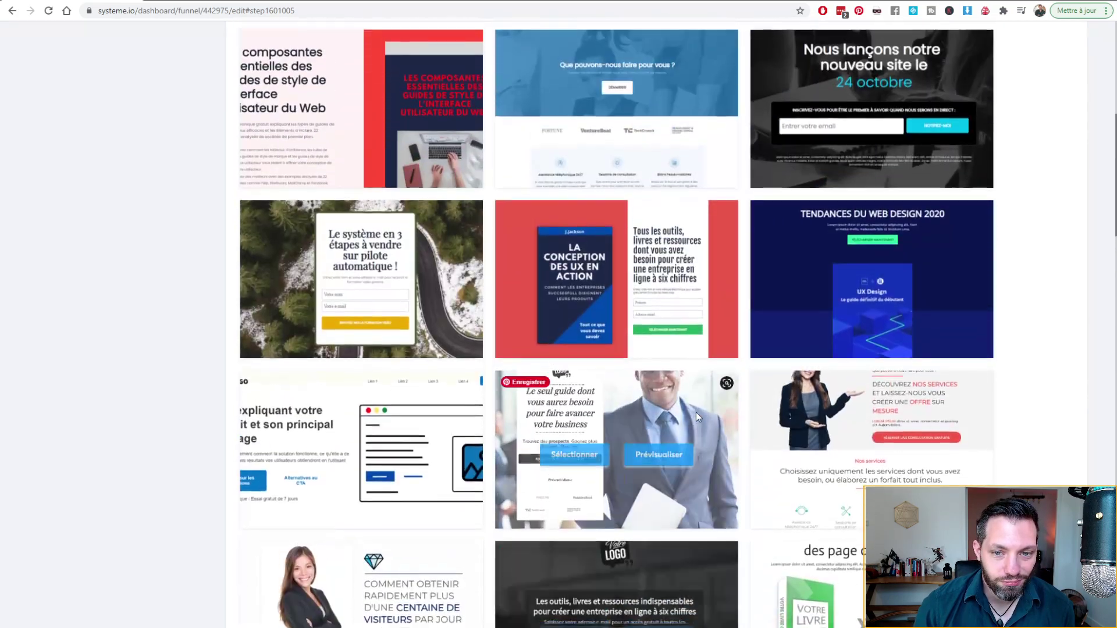
scroll(695, 412, down, 20)
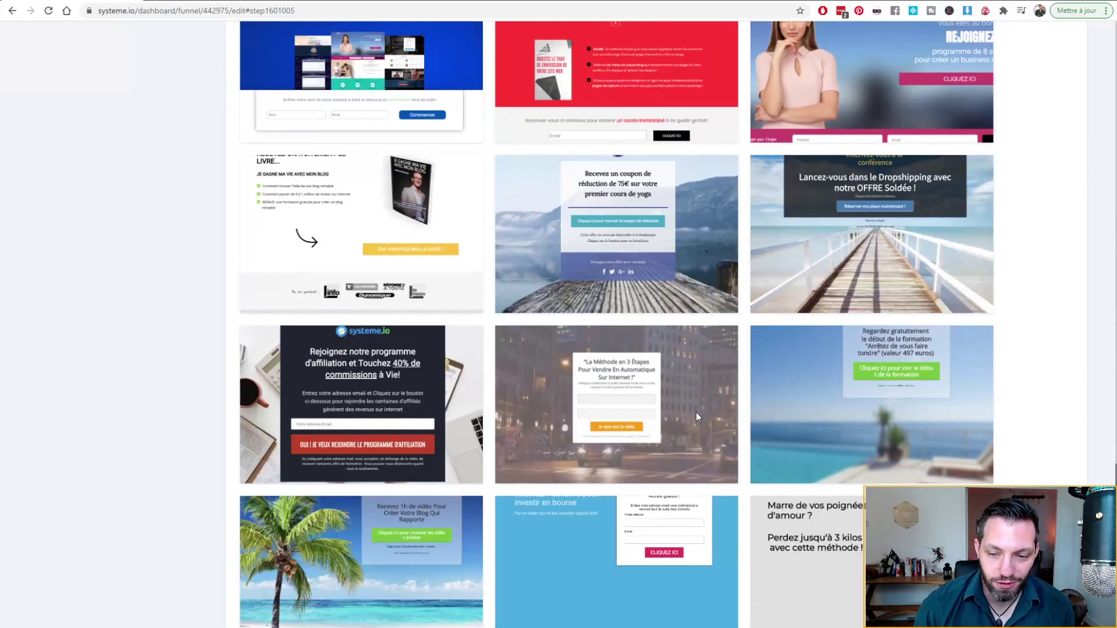
mouse_move(922, 289)
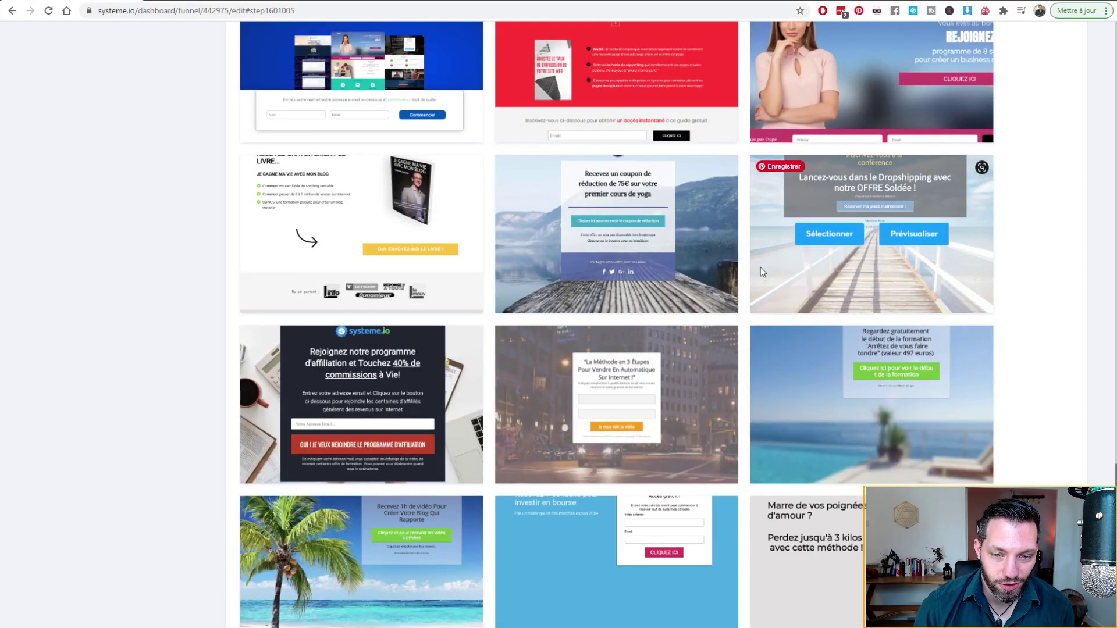
mouse_move(264, 438)
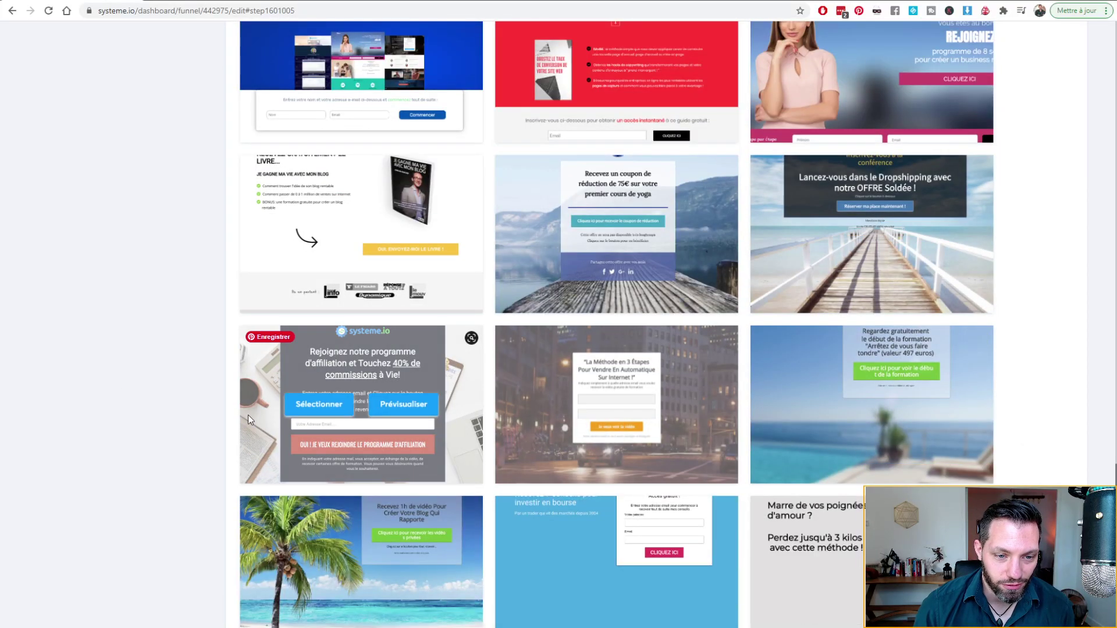
scroll(95, 389, down, 4)
scroll(94, 389, up, 12)
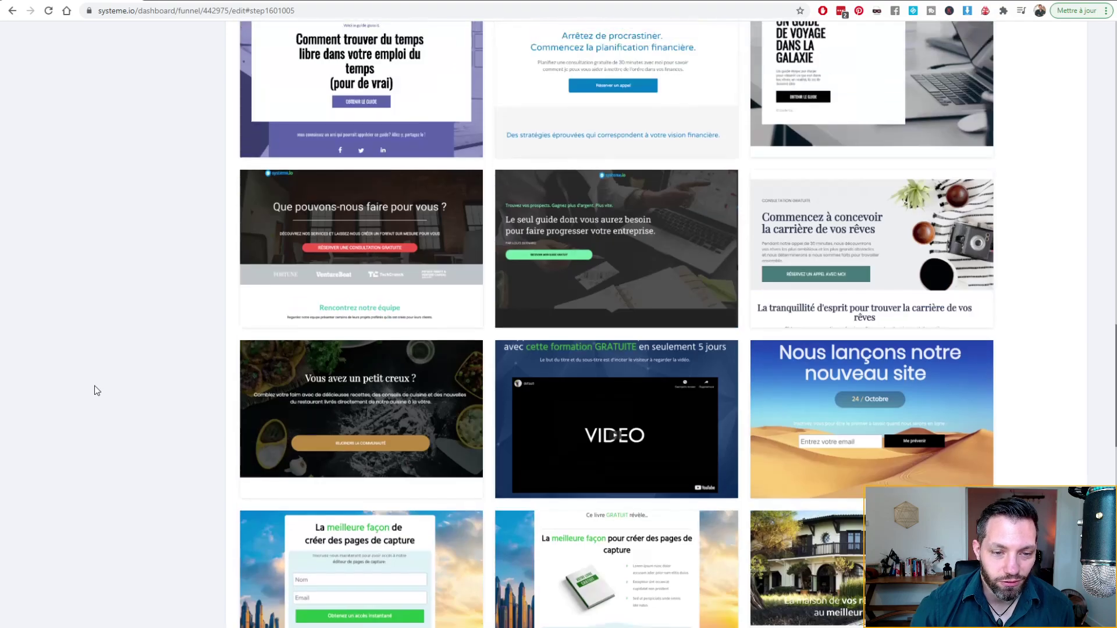
scroll(97, 391, up, 10)
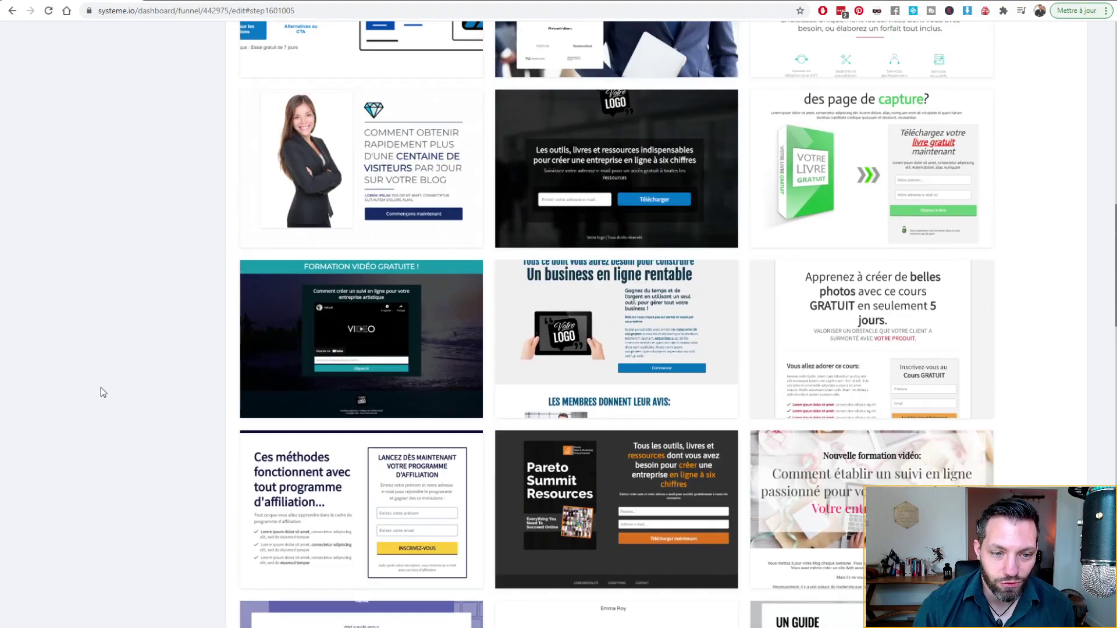
scroll(100, 387, up, 10)
mouse_move(637, 403)
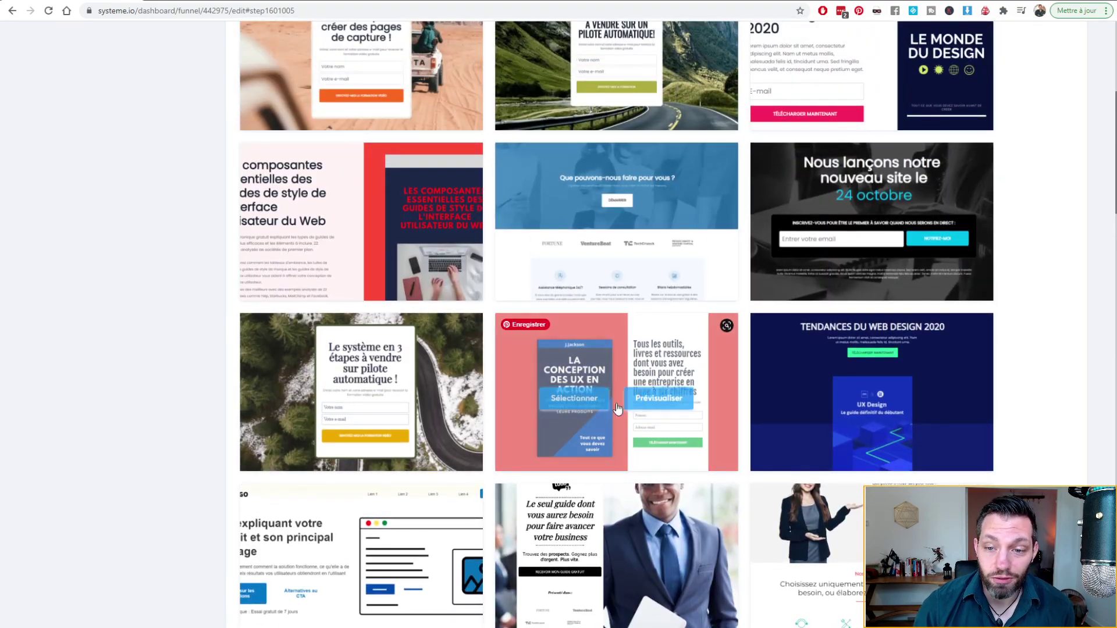
mouse_move(466, 339)
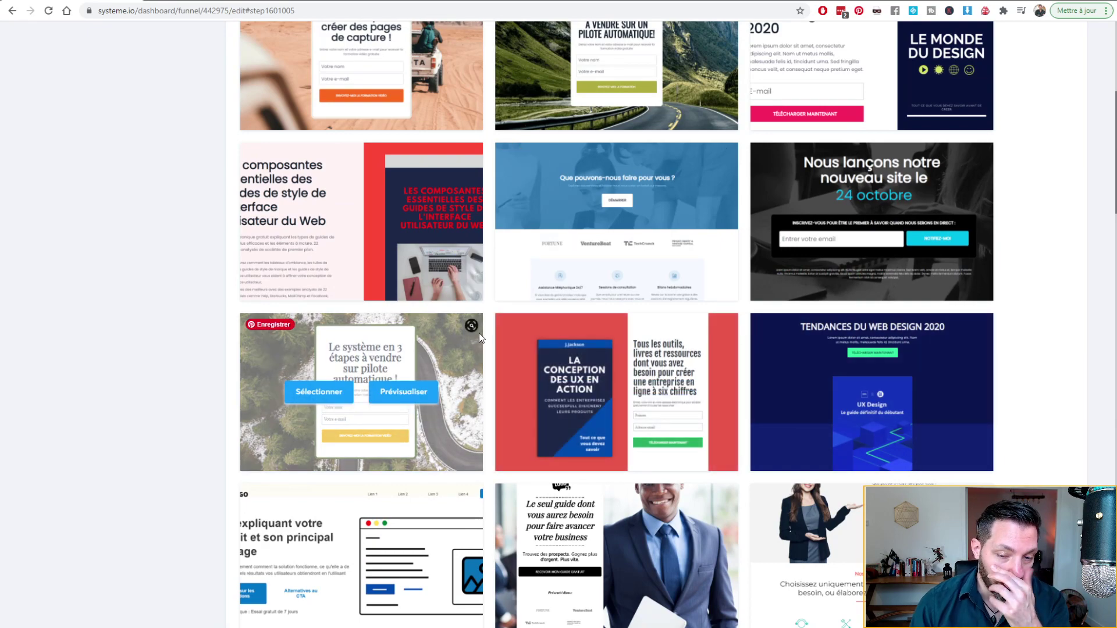
scroll(481, 335, up, 6)
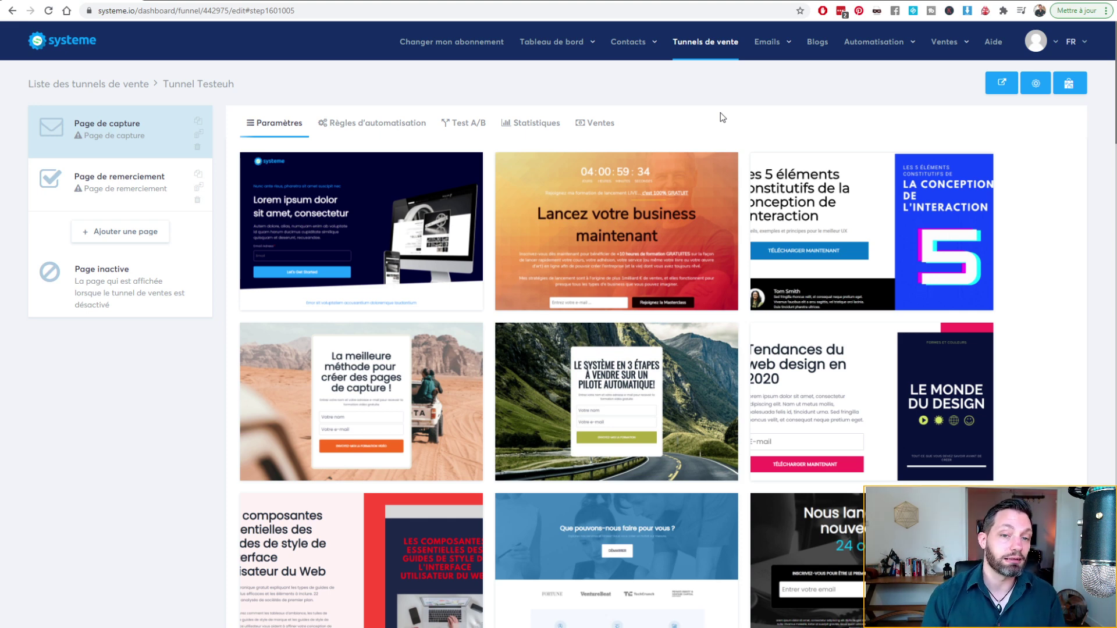
Step: Look through the capture page's Statistiques, Ventes and Test A/B sections and return to its template gallery
click(523, 124)
click(582, 126)
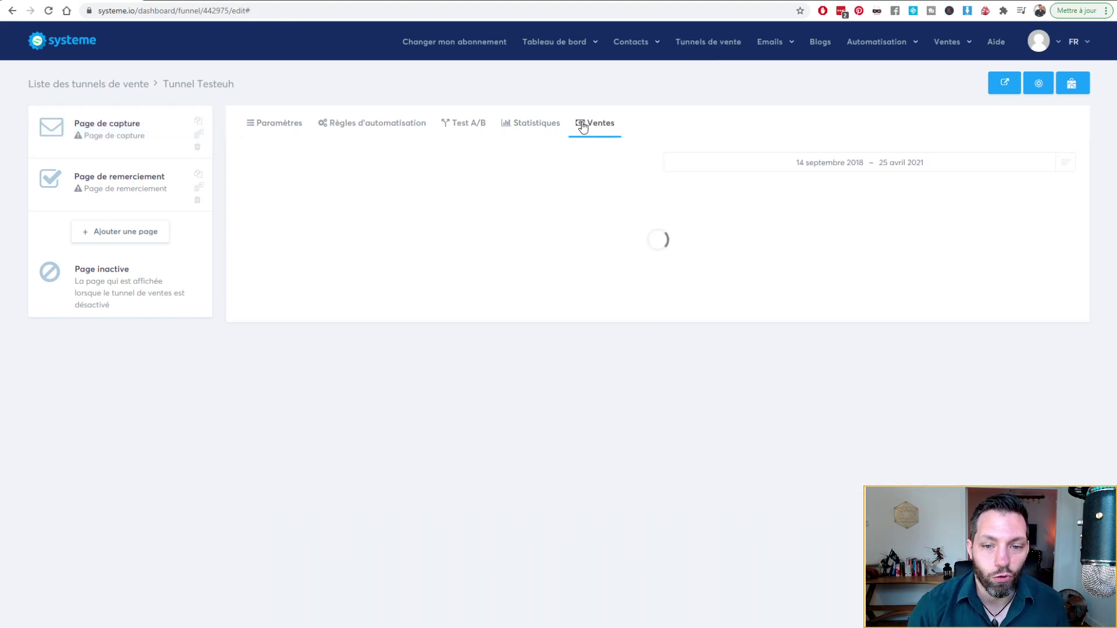
click(463, 125)
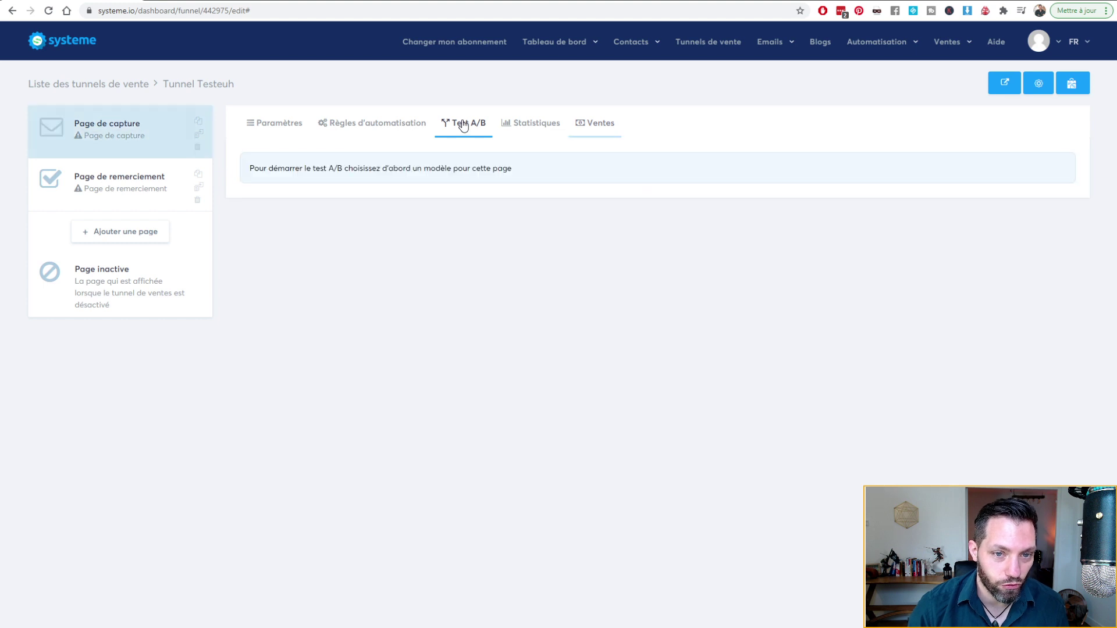
click(291, 129)
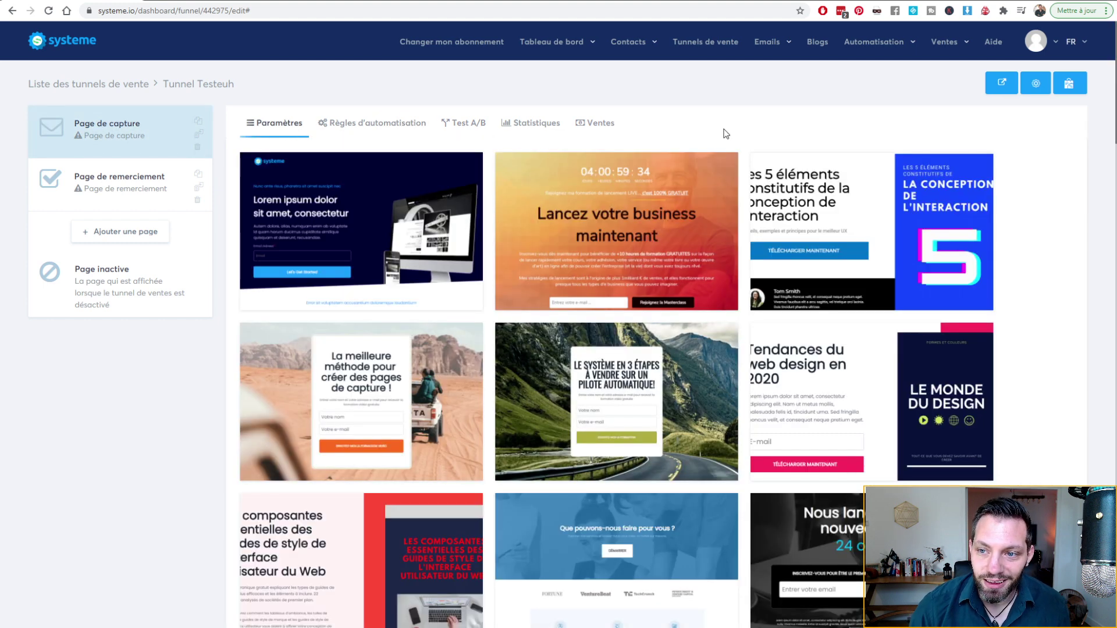
Step: Look over the capture page templates again and open a preview of the "Lancez votre business maintenant" template
mouse_move(440, 292)
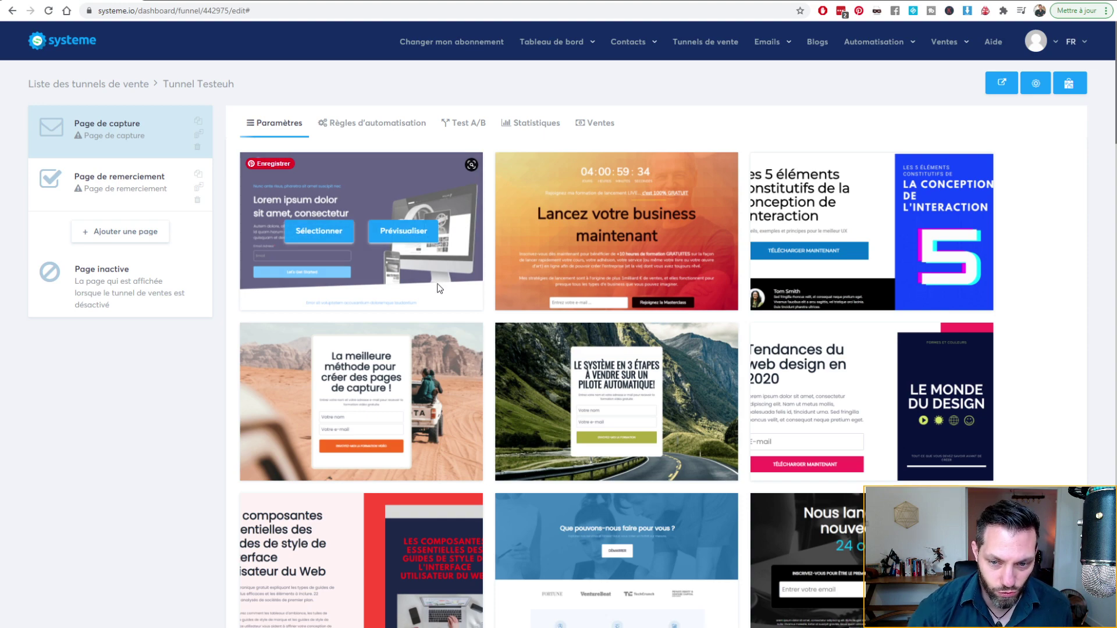
scroll(440, 293, down, 8)
scroll(437, 291, down, 8)
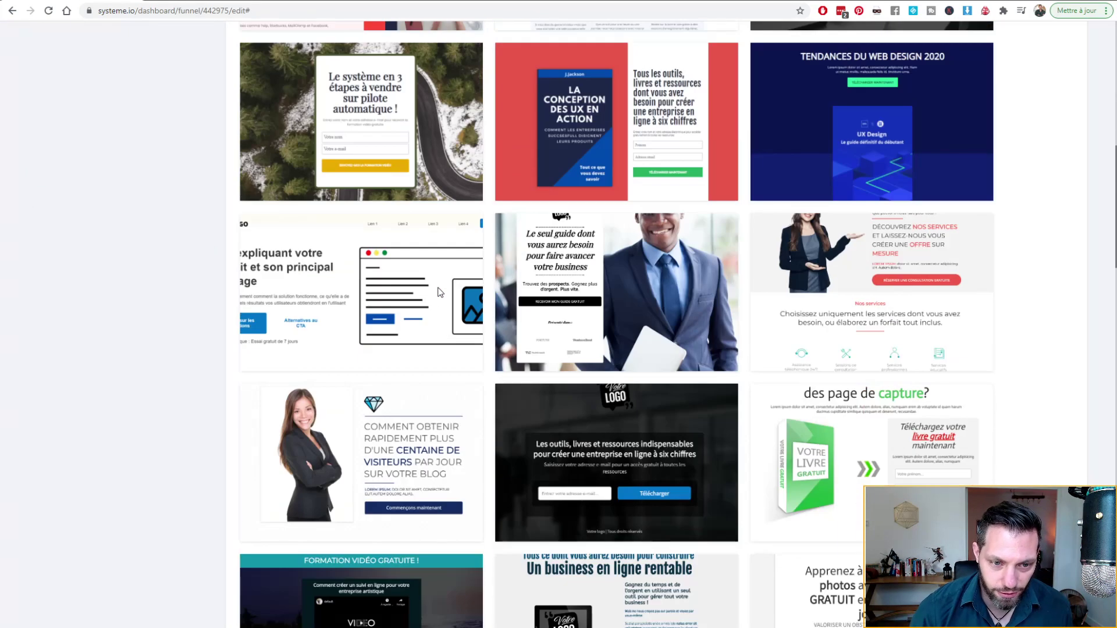
scroll(649, 334, down, 4)
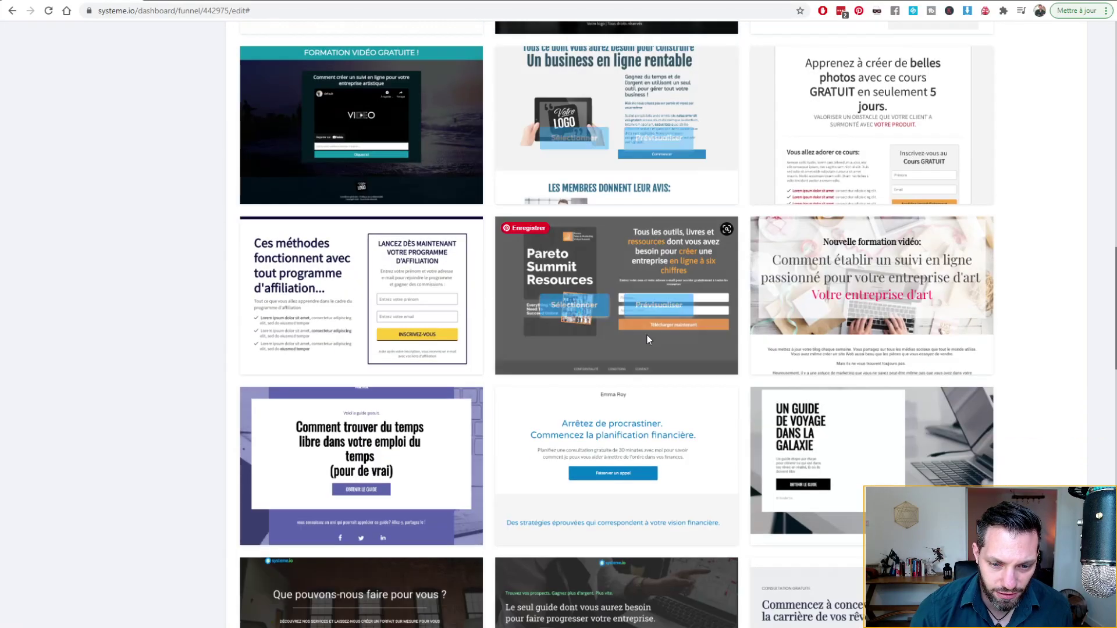
scroll(648, 334, up, 12)
scroll(649, 334, up, 4)
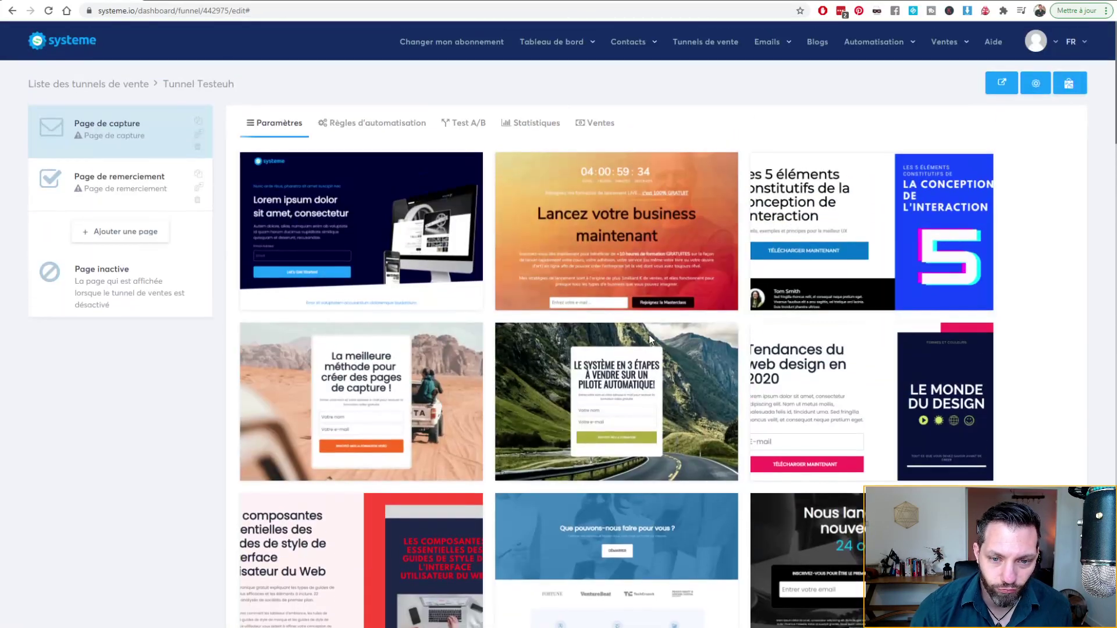
mouse_move(589, 241)
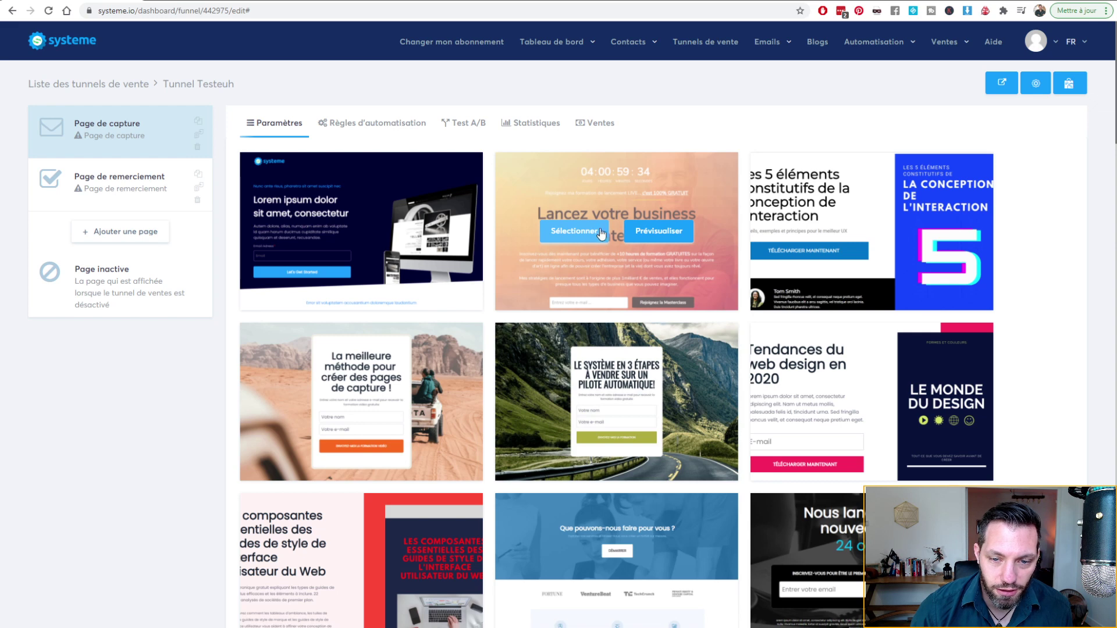
click(659, 228)
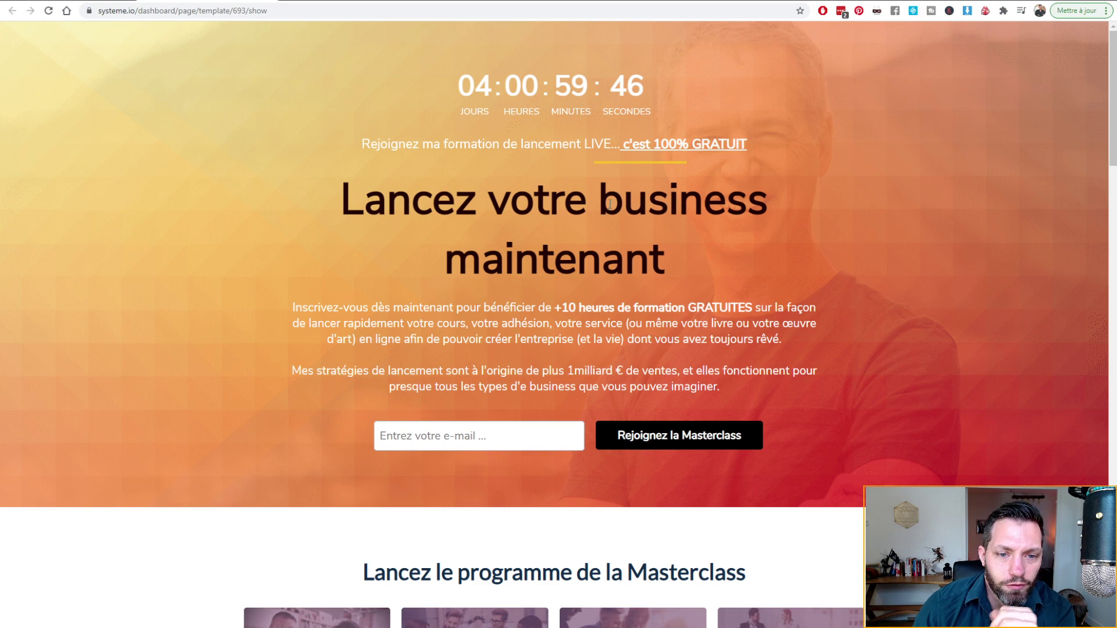
Step: Examine the previewed masterclass template from its sign-up form to its footer, and return to the template gallery
scroll(631, 247, down, 3)
click(459, 266)
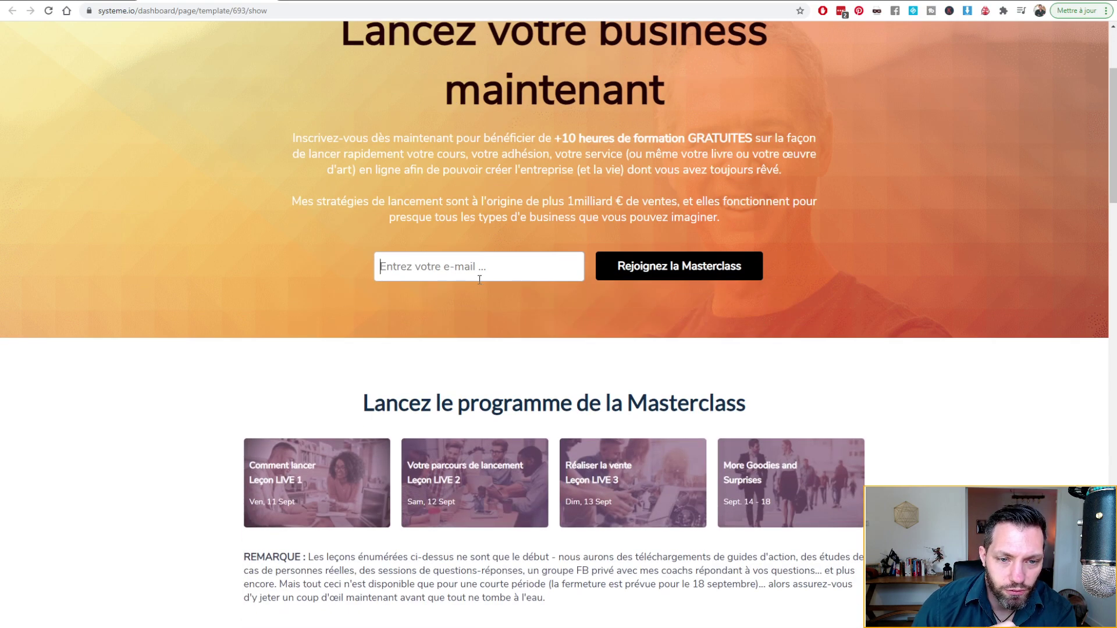
scroll(698, 259, down, 3)
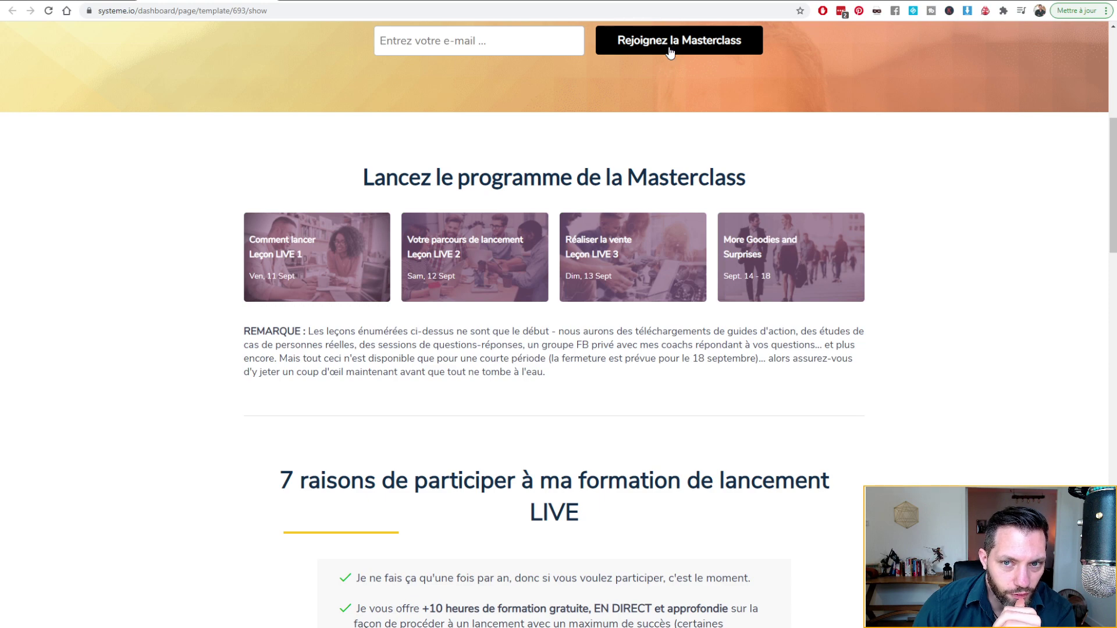
scroll(572, 200, down, 20)
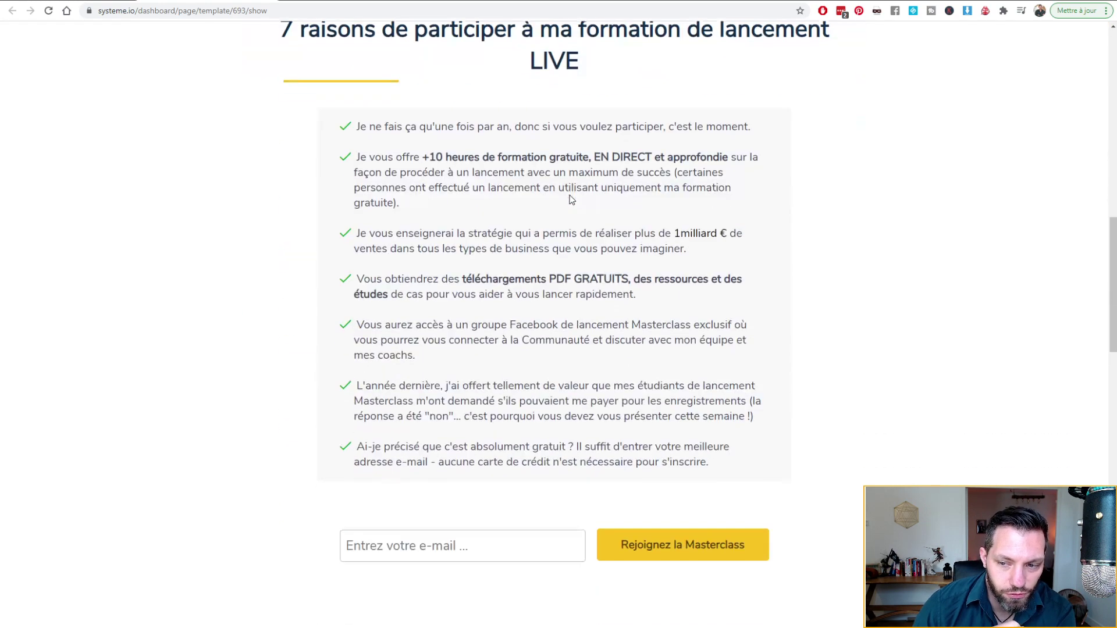
scroll(576, 204, down, 5)
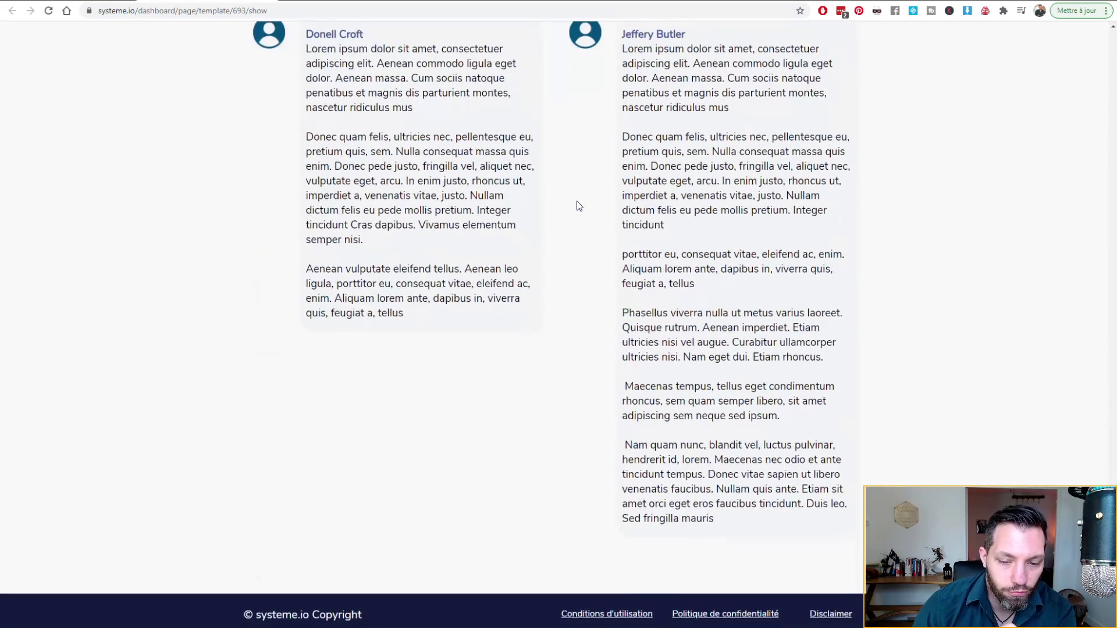
scroll(556, 370, up, 2)
scroll(578, 261, up, 20)
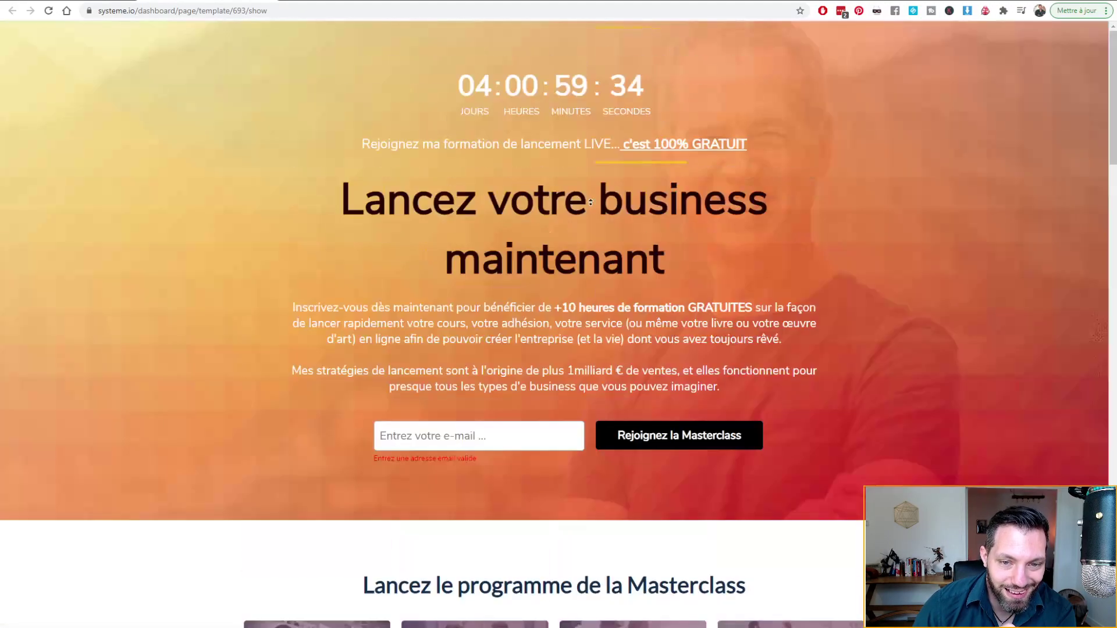
click(265, 1)
mouse_move(606, 239)
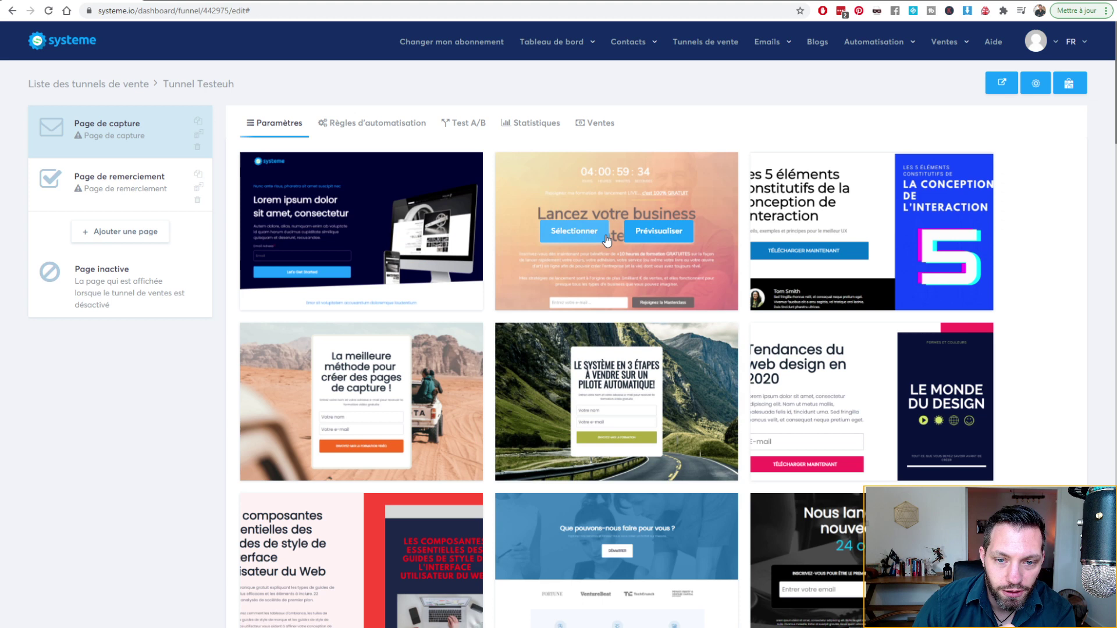
Step: Select the "Lancez votre business maintenant" template for the capture page and name the step "Page d'inscription nom cadeaux"
click(575, 232)
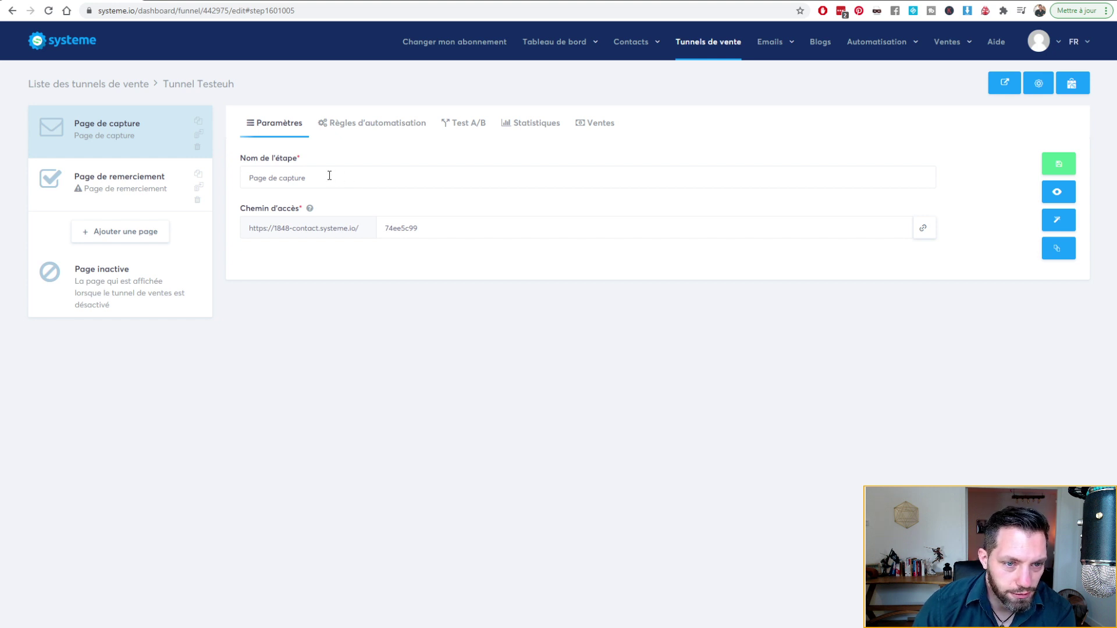
drag(330, 175, 237, 179)
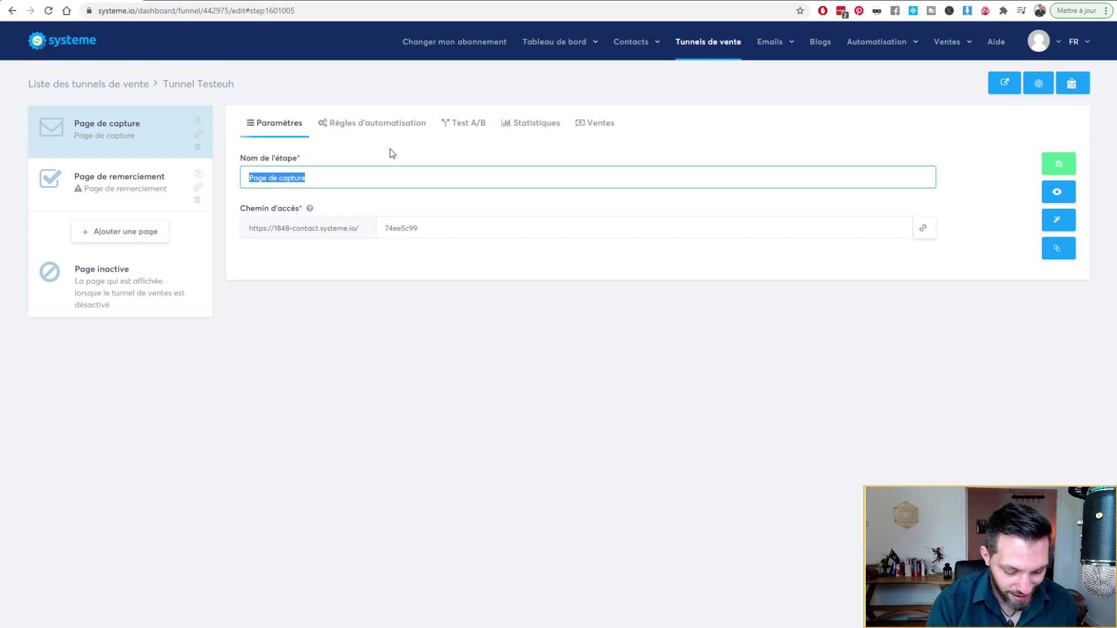
text(P)
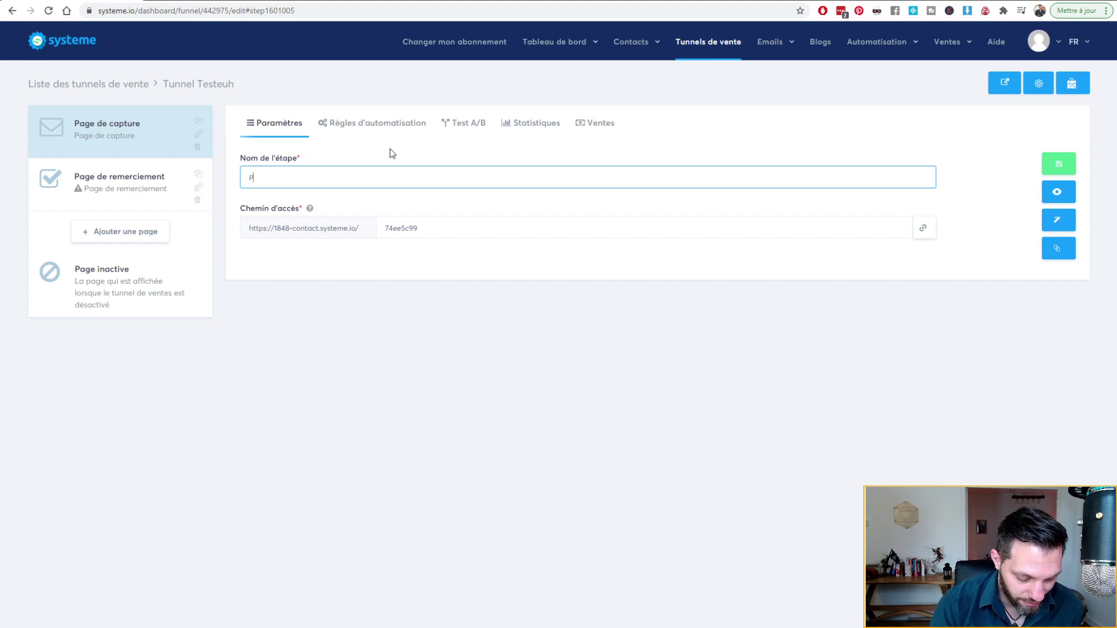
text(age d'inscri)
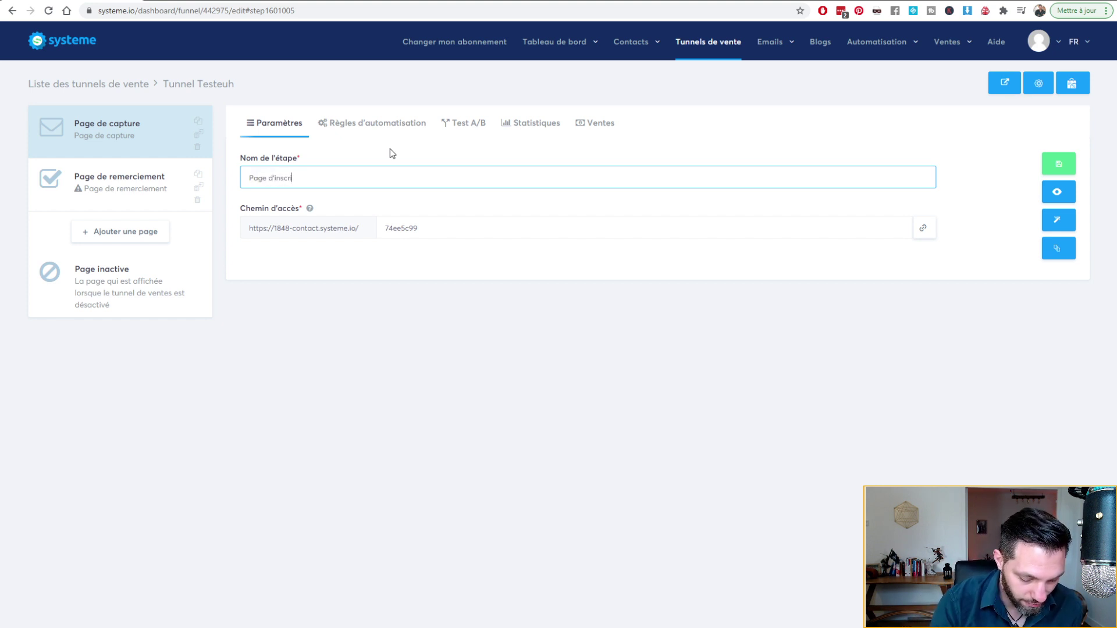
text(ption)
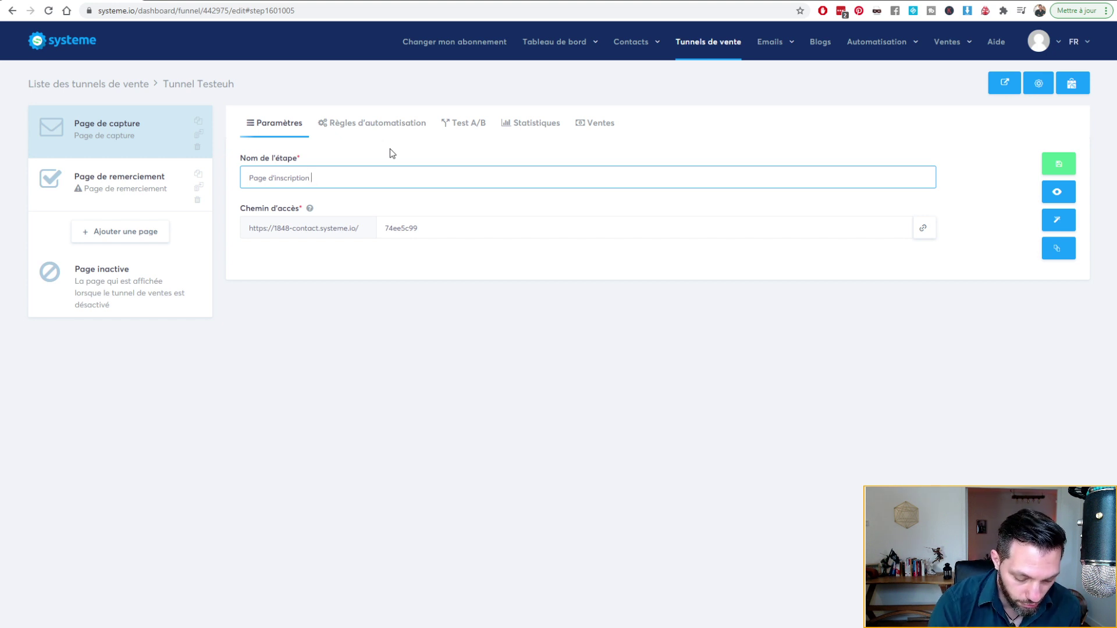
text( nom produit)
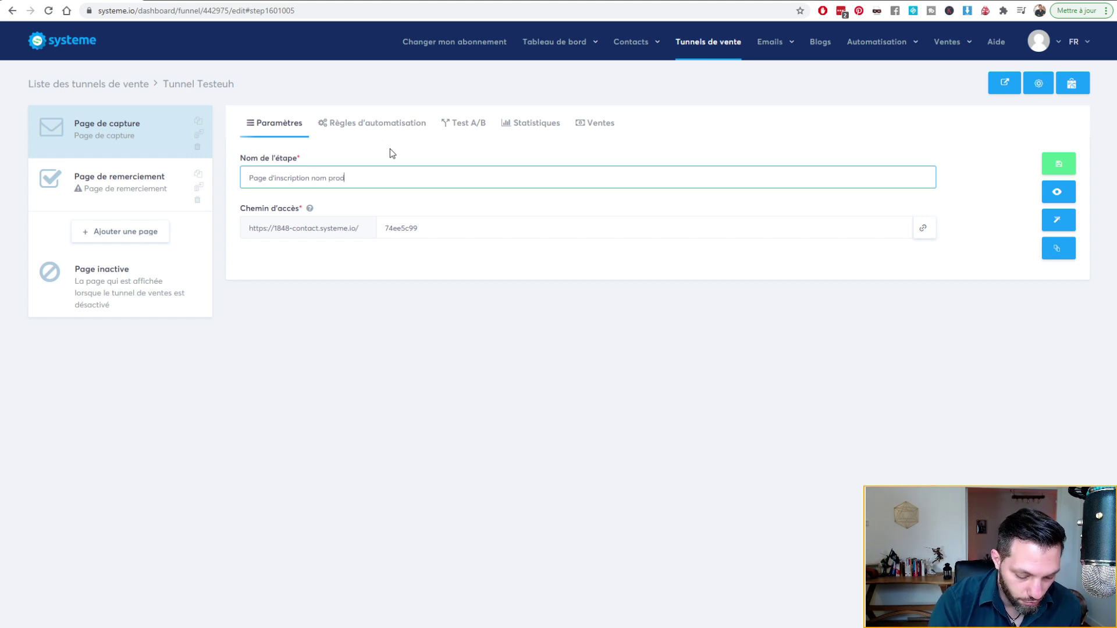
key(BackSpace)
key(BackSpace)
key(BackSpace)
key(BackSpace)
key(BackSpace)
key(BackSpace)
key(BackSpace)
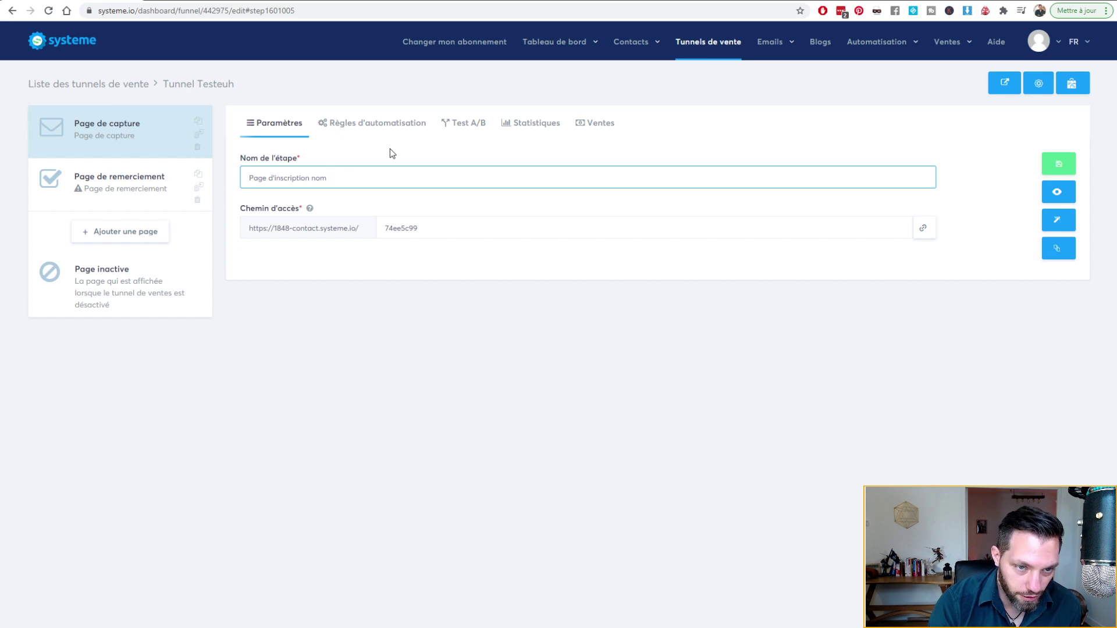
text(cadeaux)
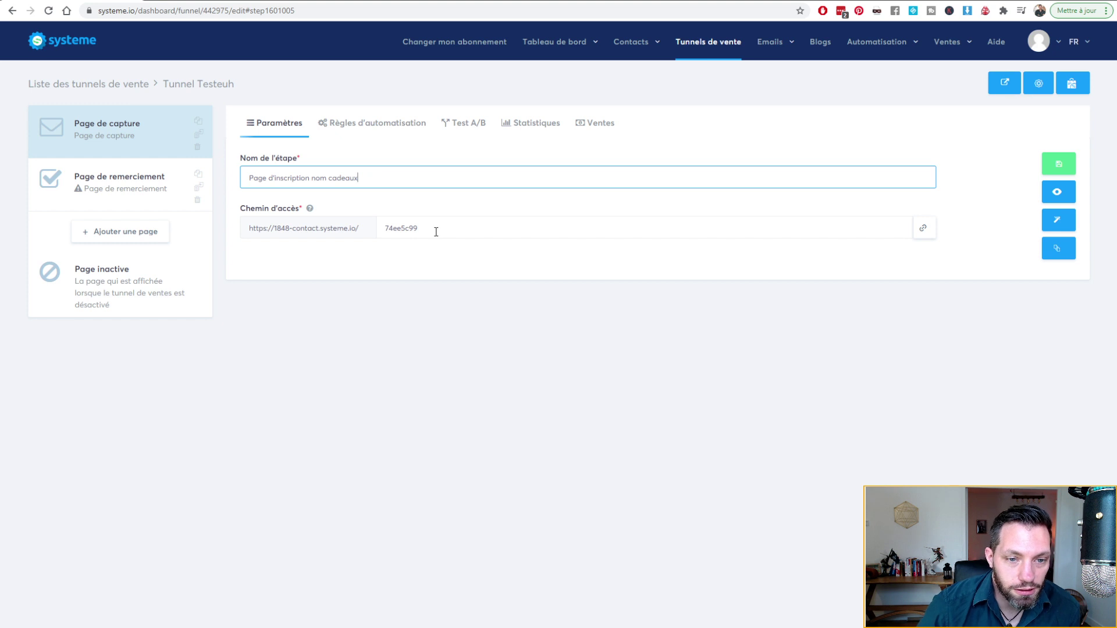
Step: Replace the capture page's access path with "inscription cadeau" and try to save the step
drag(434, 229, 387, 231)
key(BackSpace)
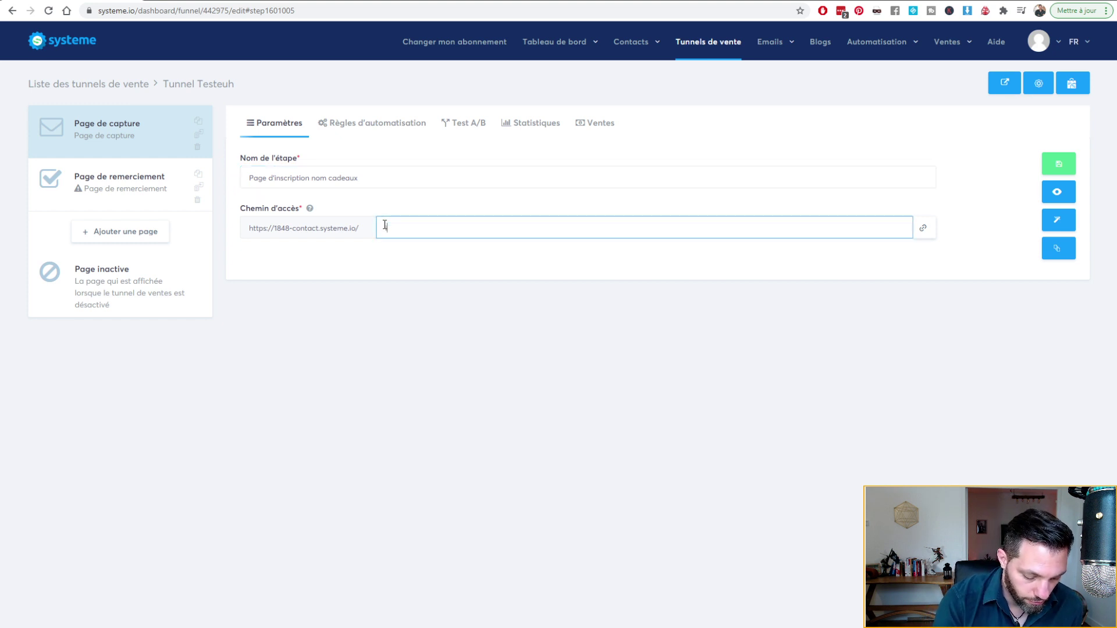
text(inscription )
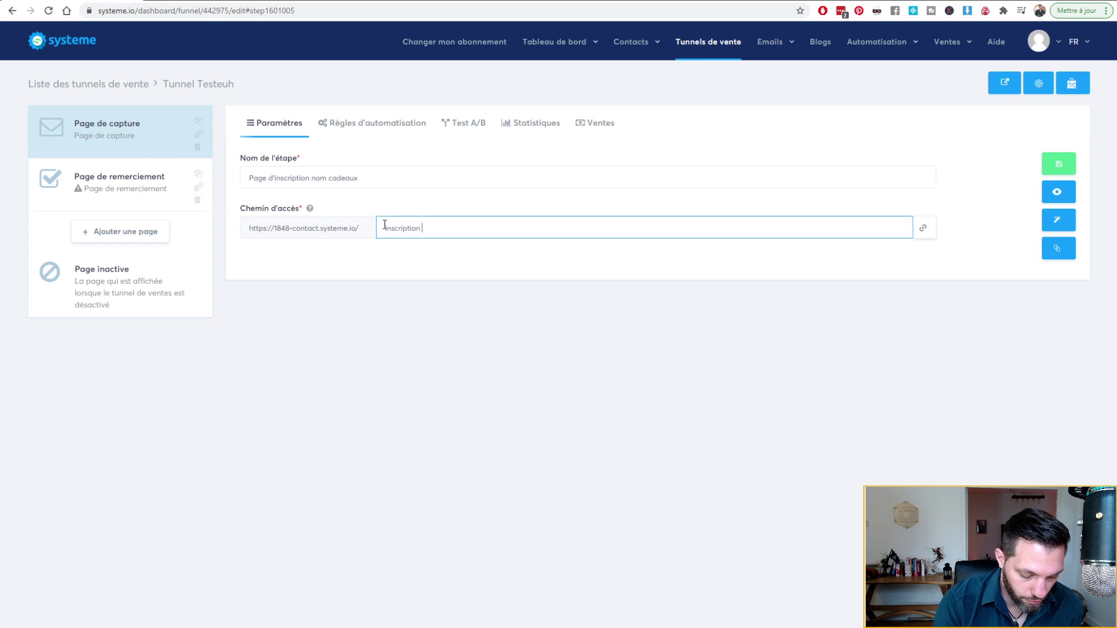
text(cadeau)
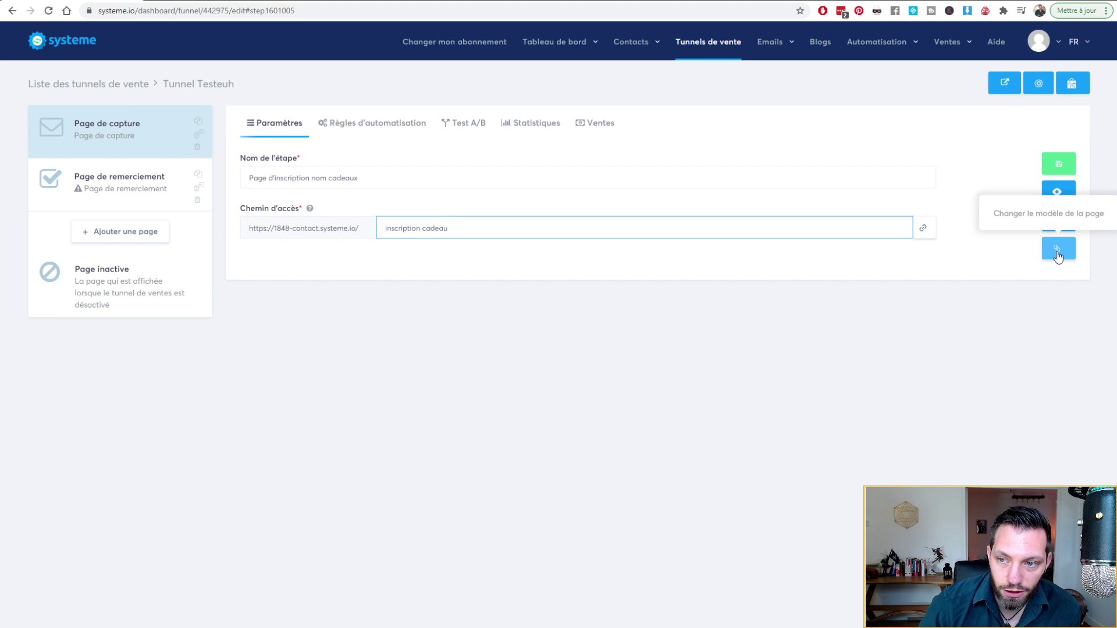
click(1061, 167)
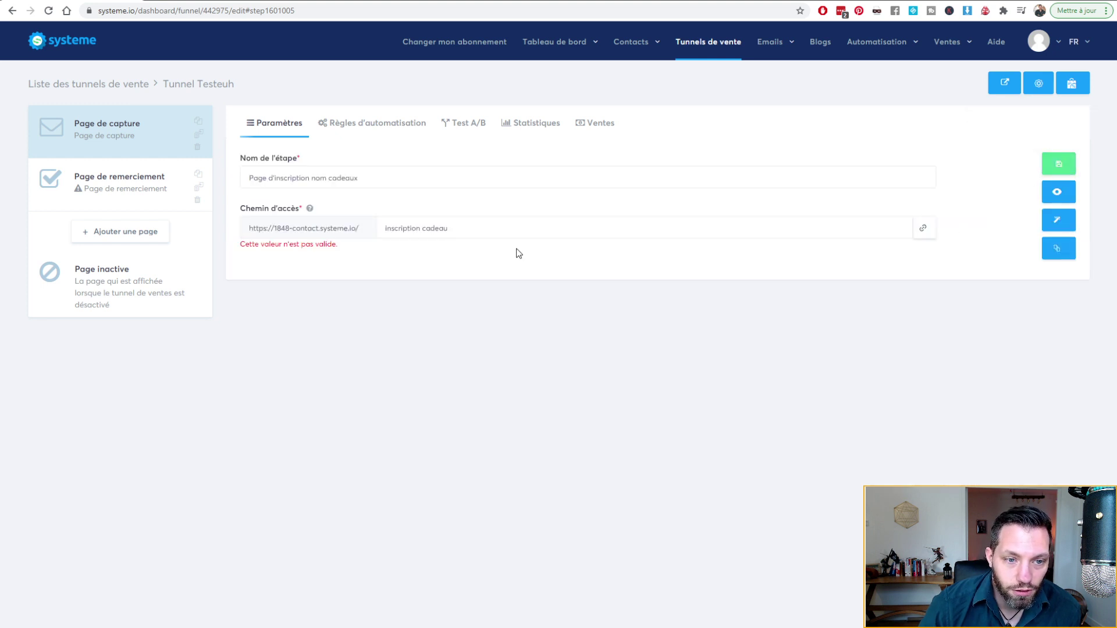
Step: Replace the space in the access path with an underscore so it reads "inscription_cadeau", and save the step
click(426, 231)
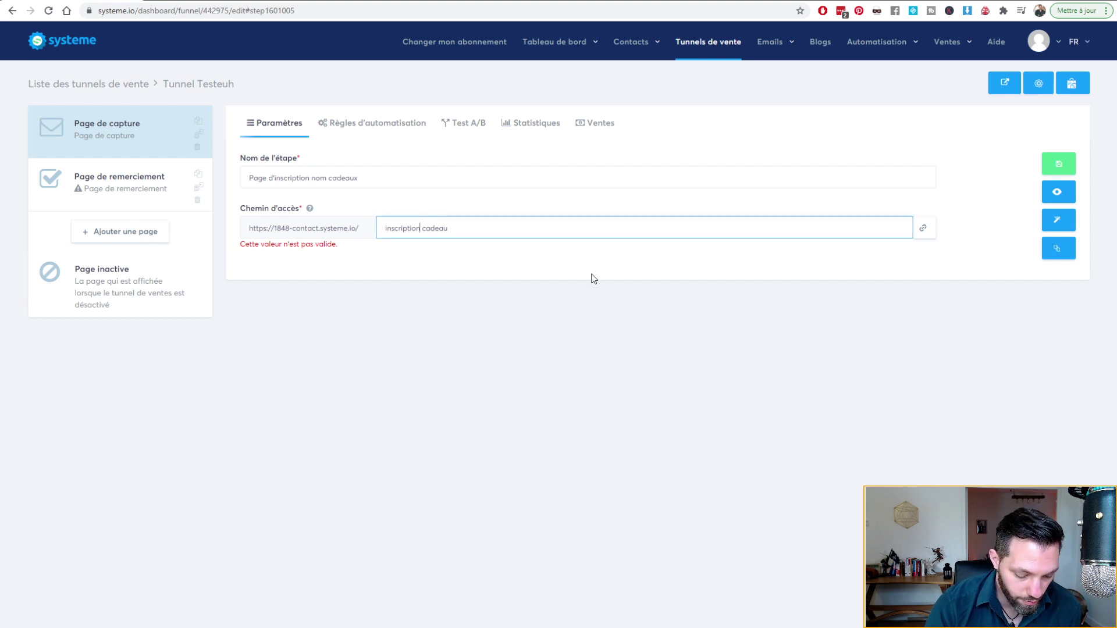
key(Delete)
text(_)
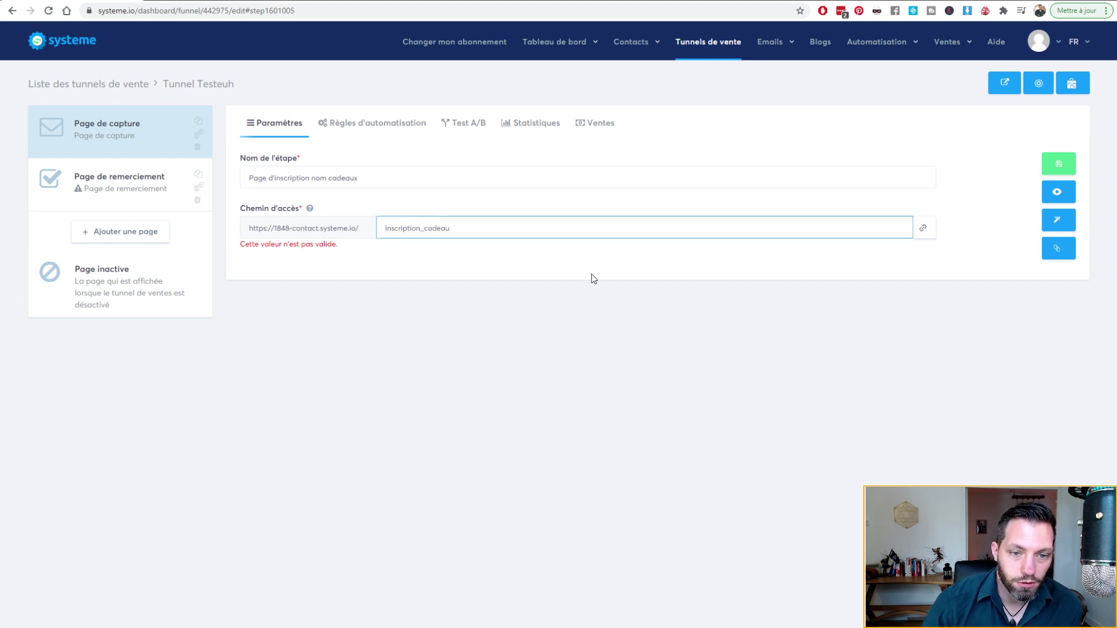
click(1060, 165)
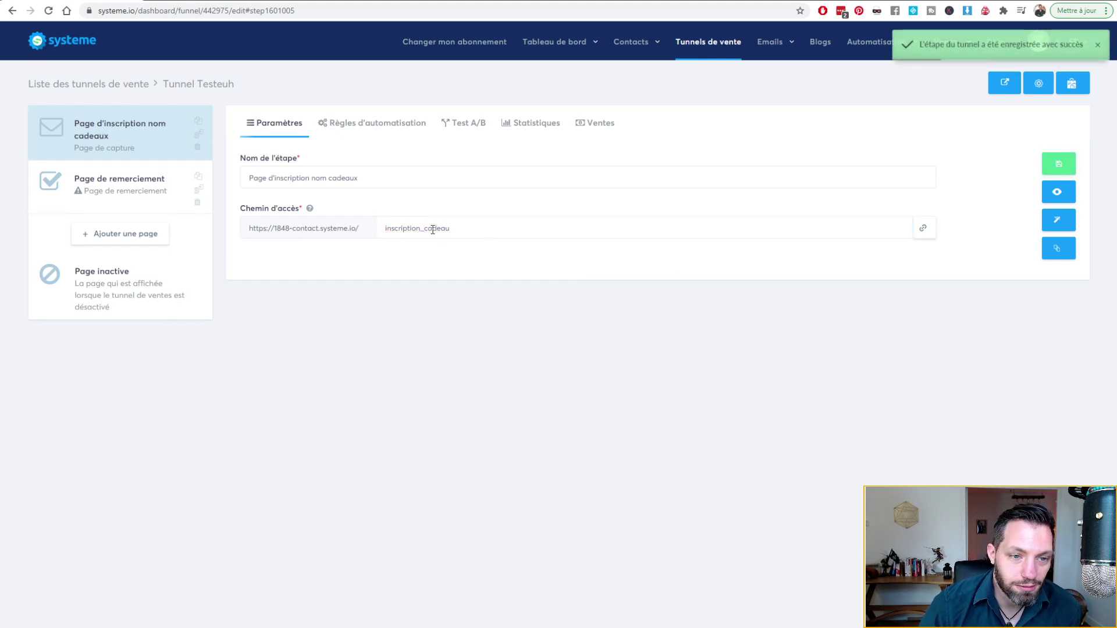
Step: Open the capture page in the page editor and look at the settings of its top section and main row
click(1059, 223)
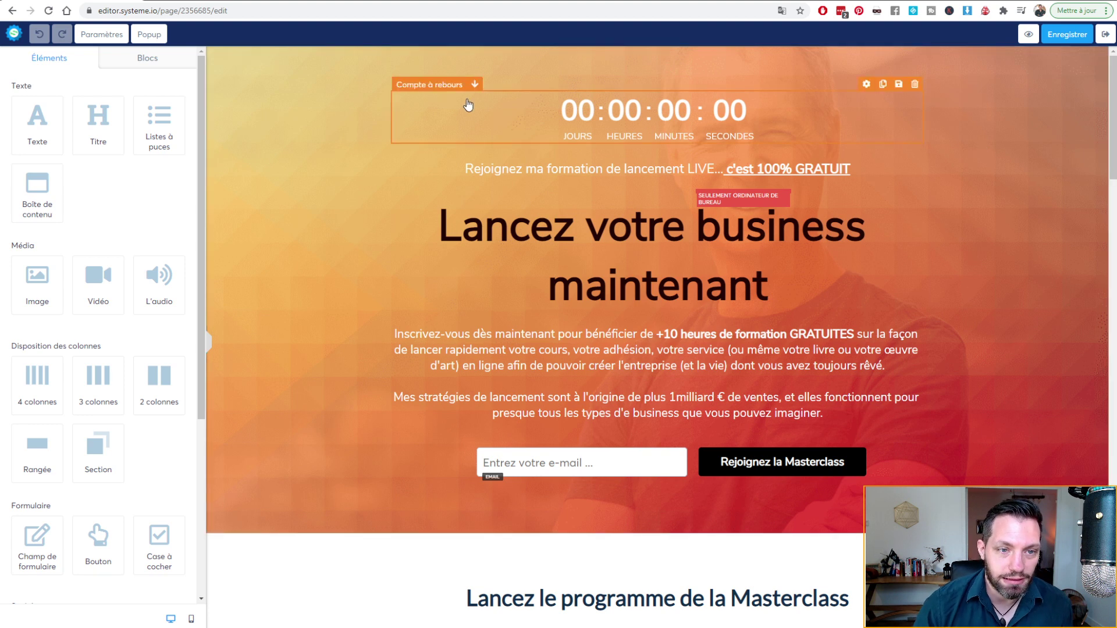
click(282, 63)
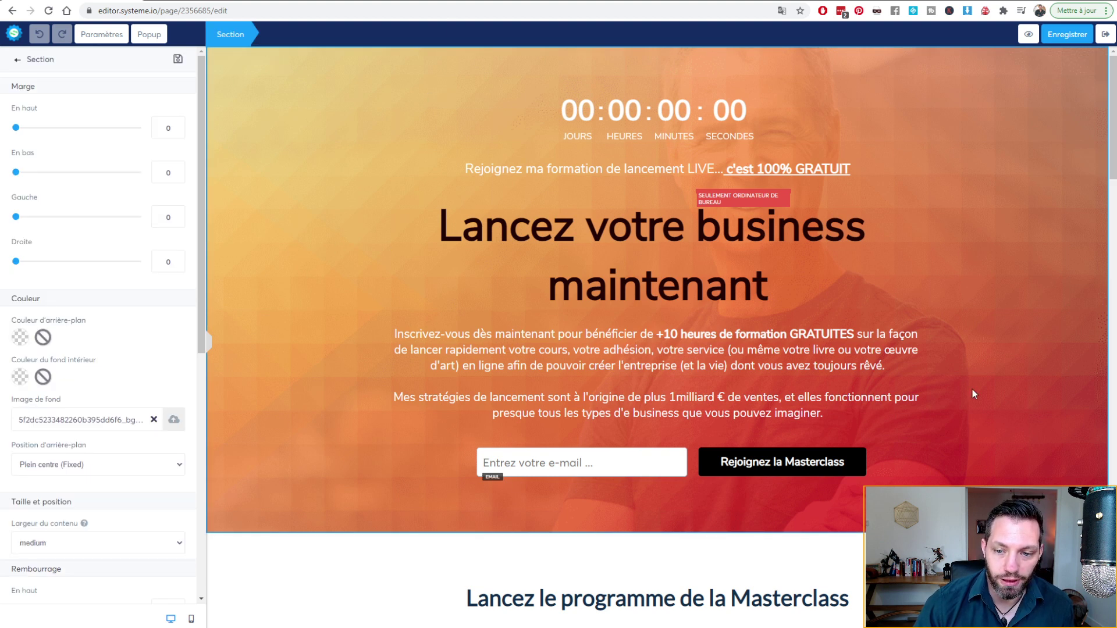
click(602, 135)
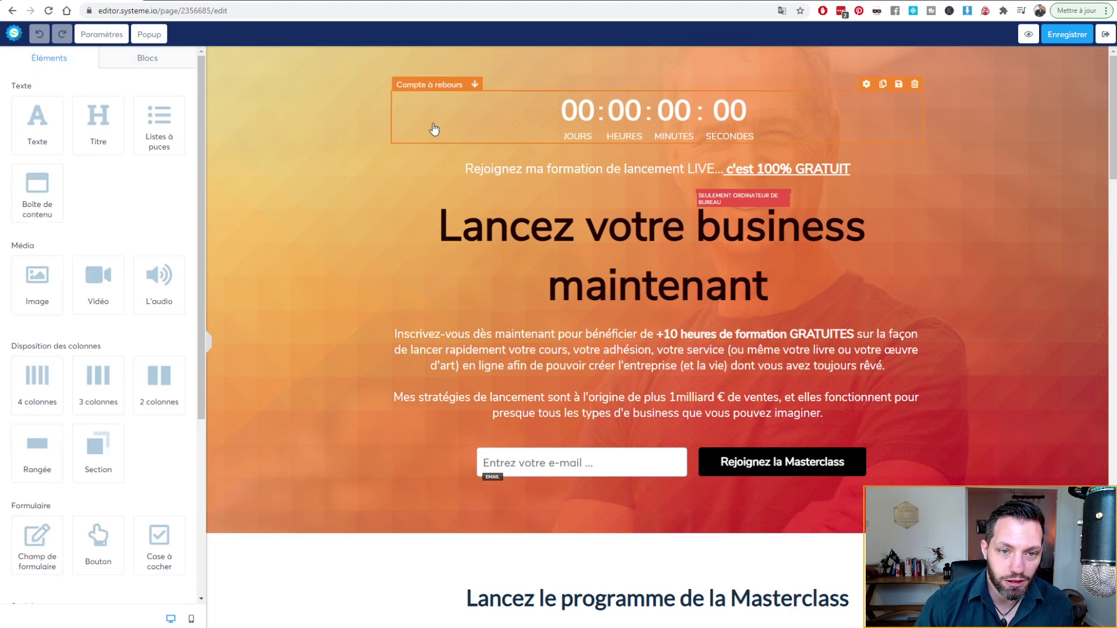
click(570, 88)
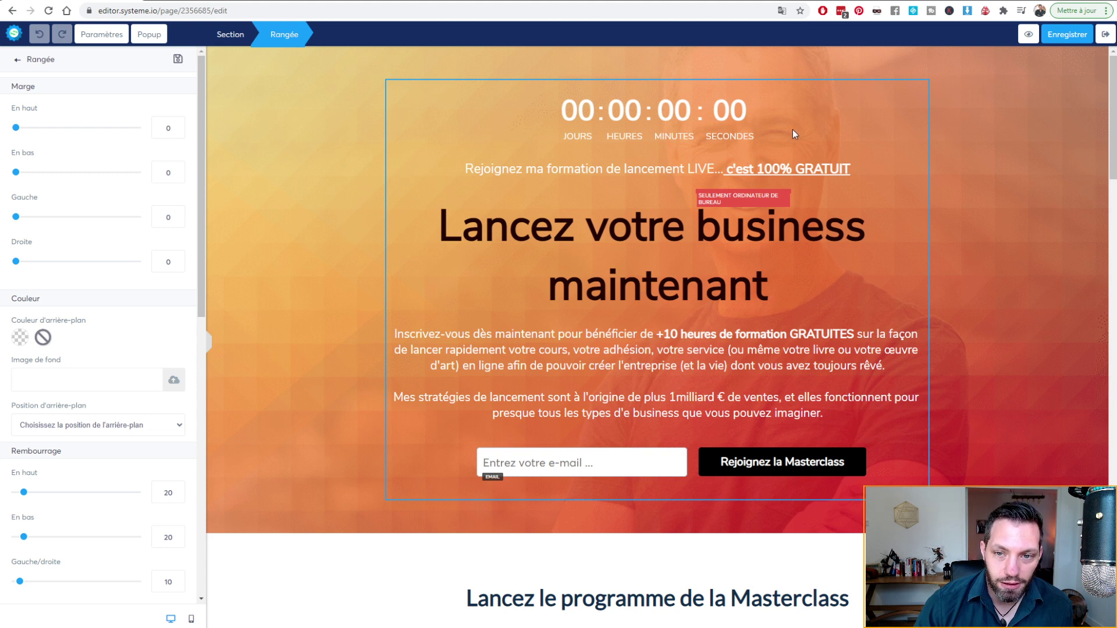
click(690, 128)
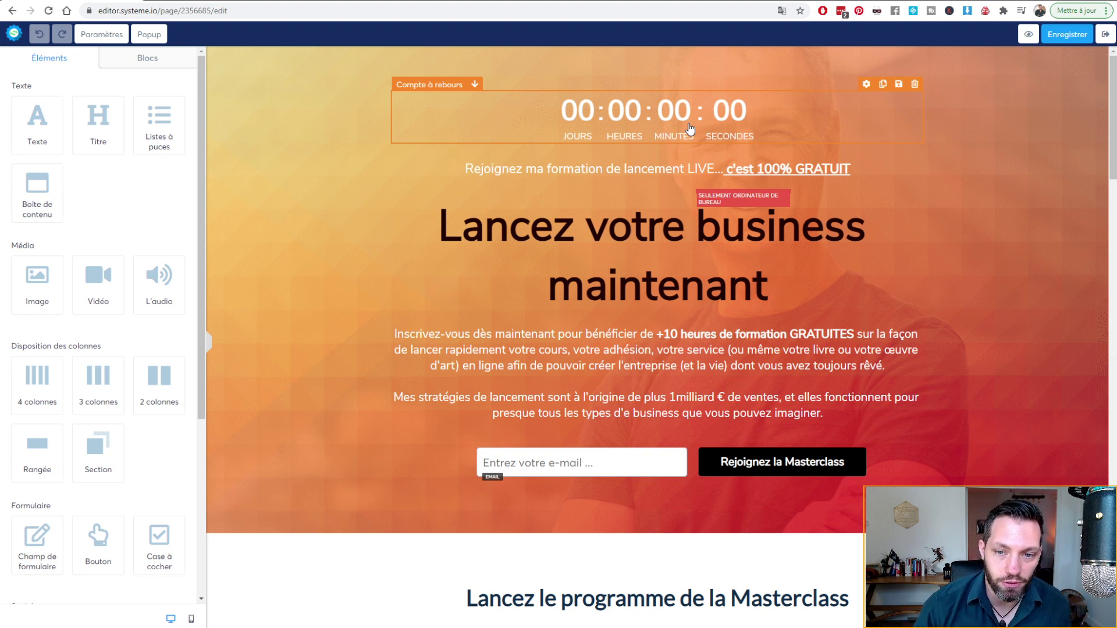
Step: Inspect the settings of the top section's text blocks and of the row holding the e-mail field and button
click(651, 171)
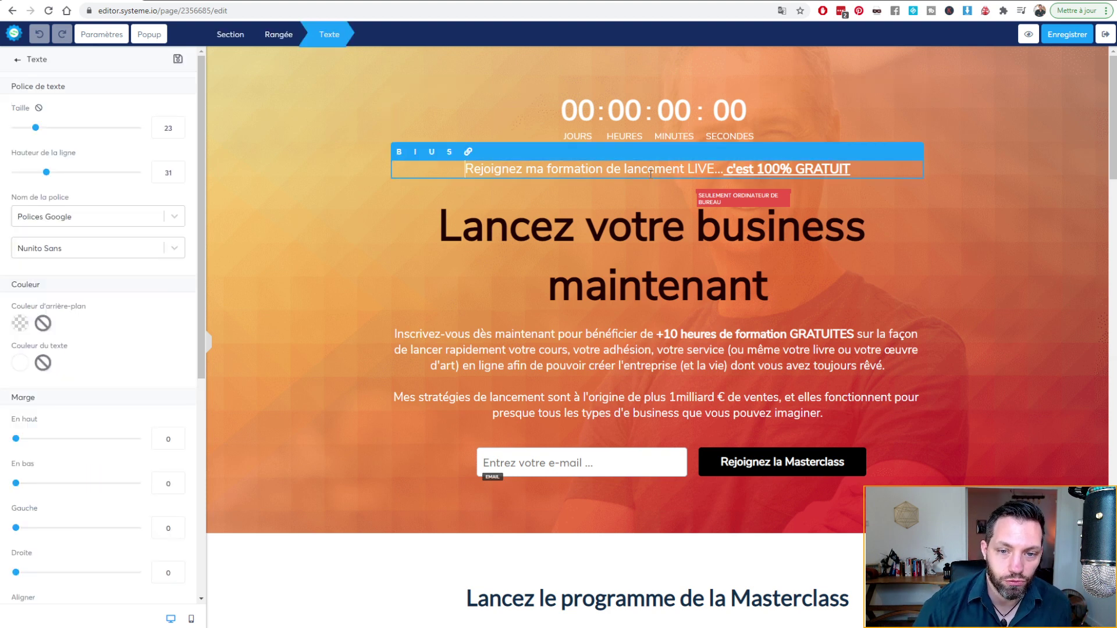
click(623, 226)
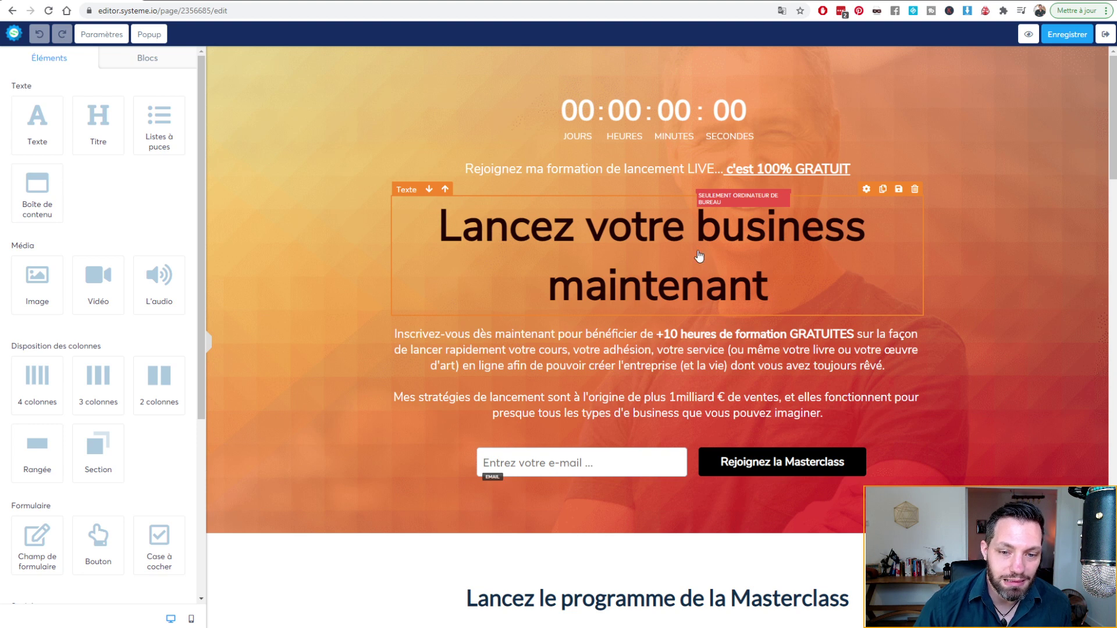
click(668, 364)
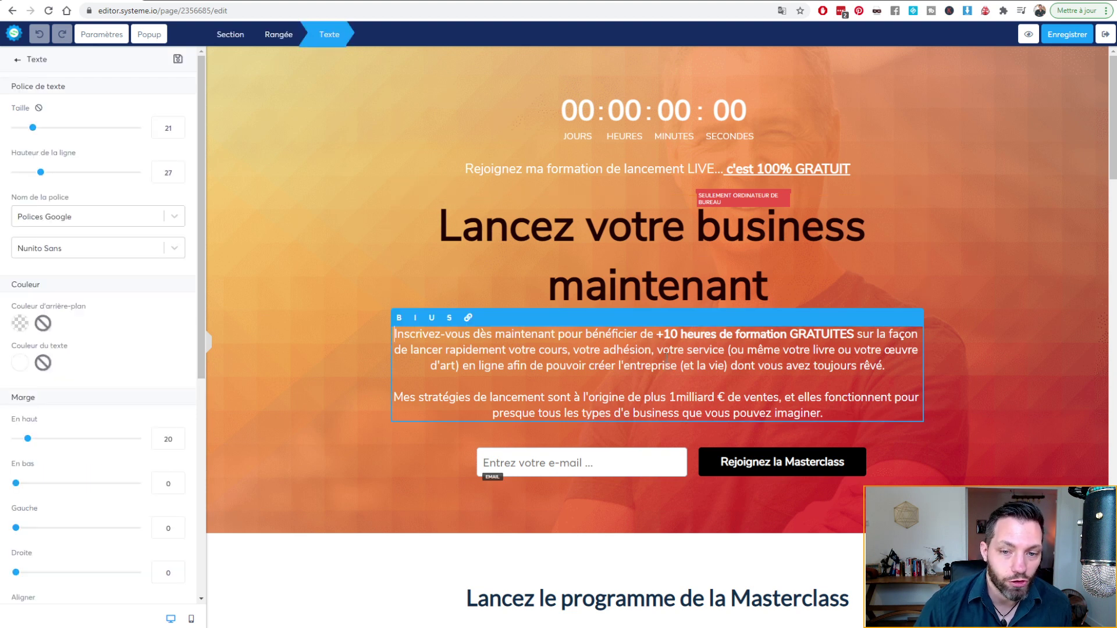
scroll(684, 328, down, 3)
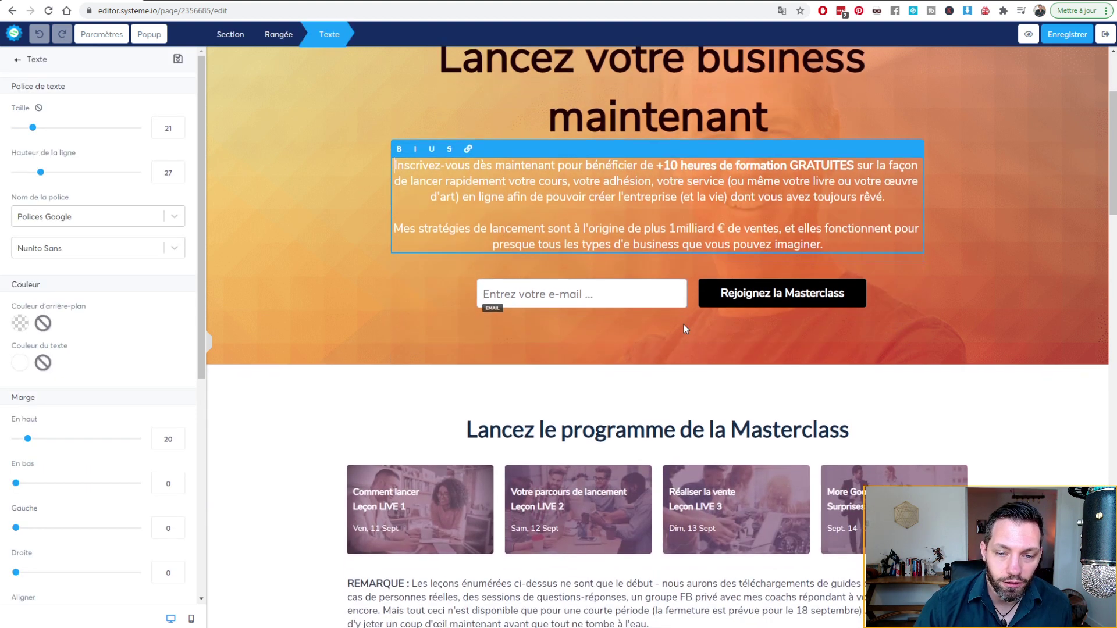
click(682, 300)
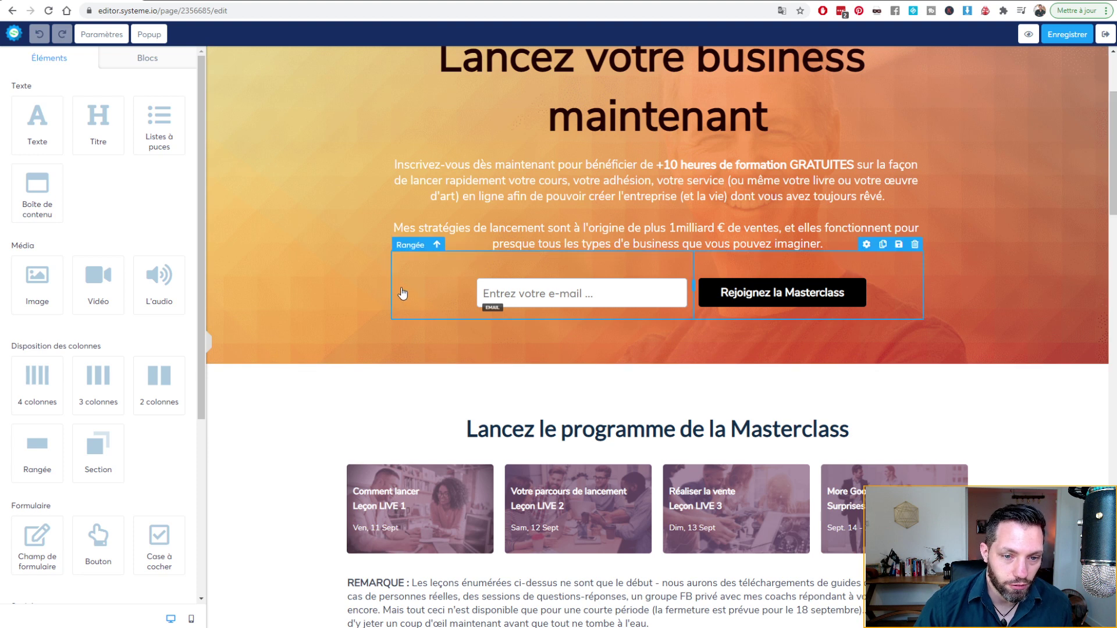
click(434, 296)
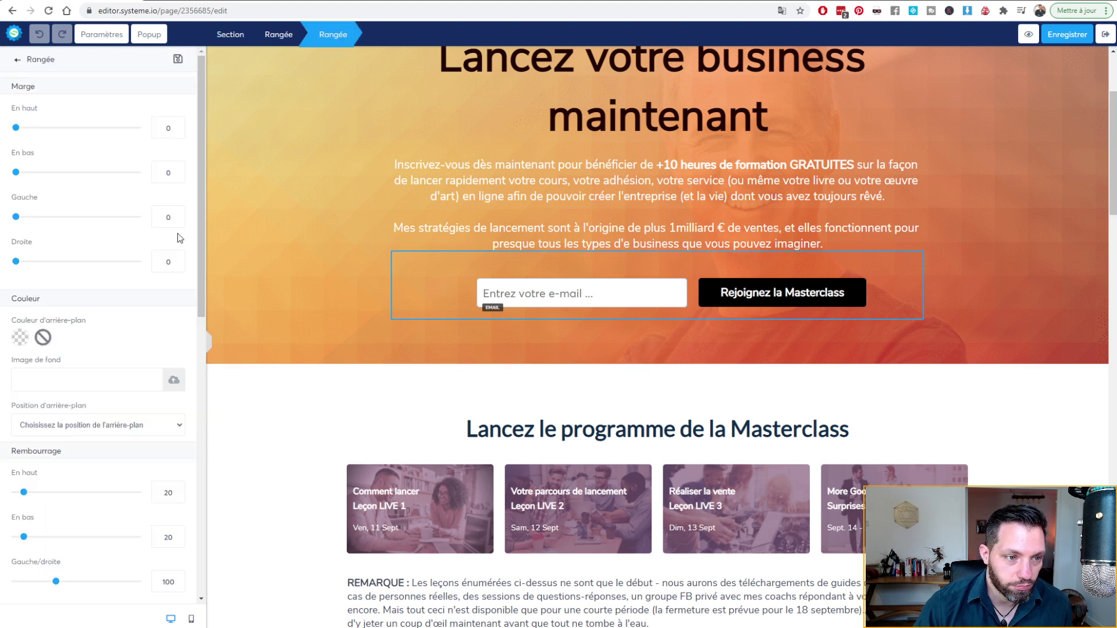
Step: Add a form field above the e-mail field and set its data type to Prénom
click(18, 60)
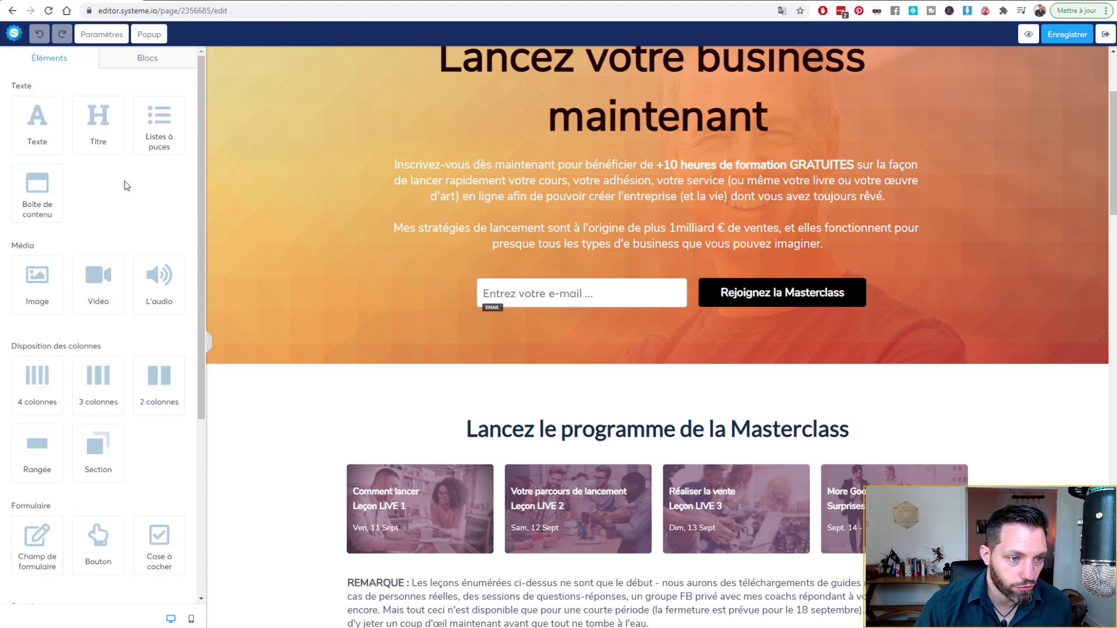
scroll(35, 397, down, 3)
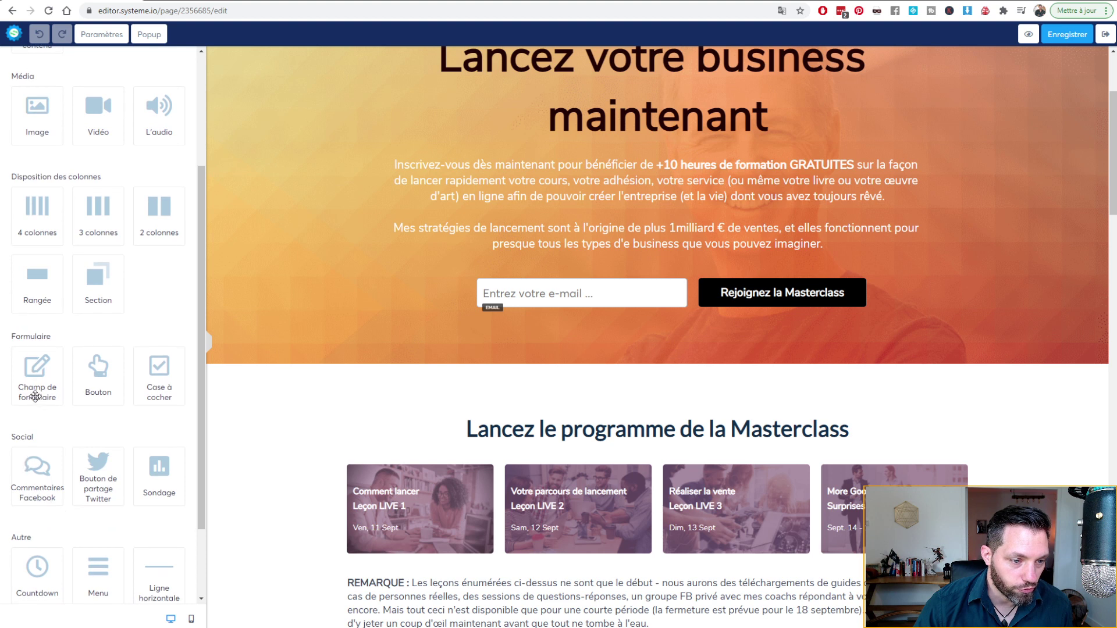
drag(35, 397, 498, 308)
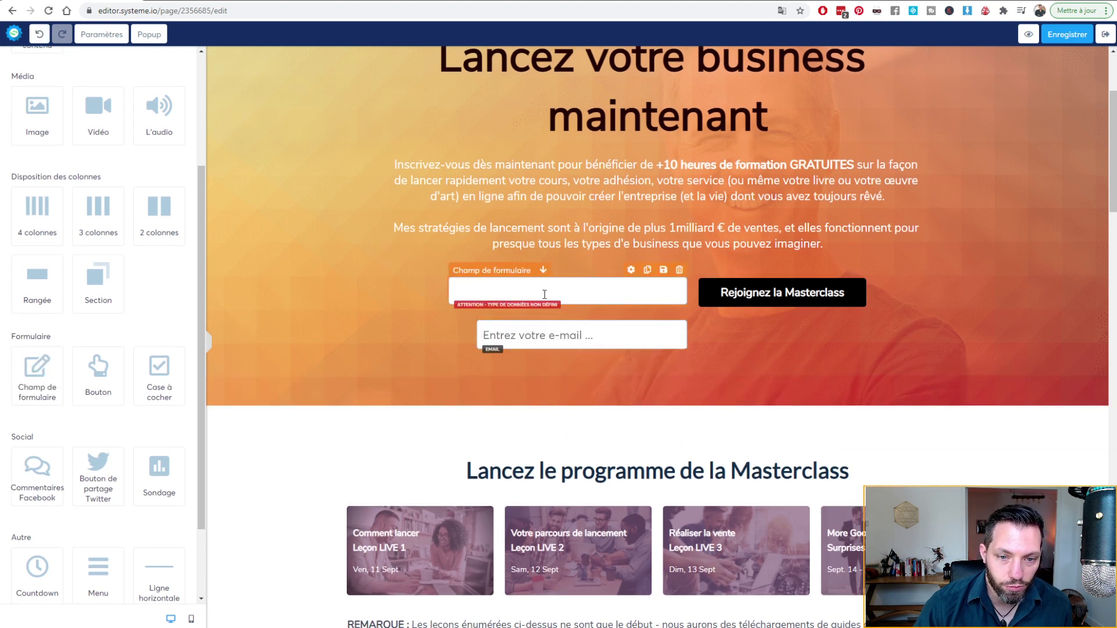
click(631, 270)
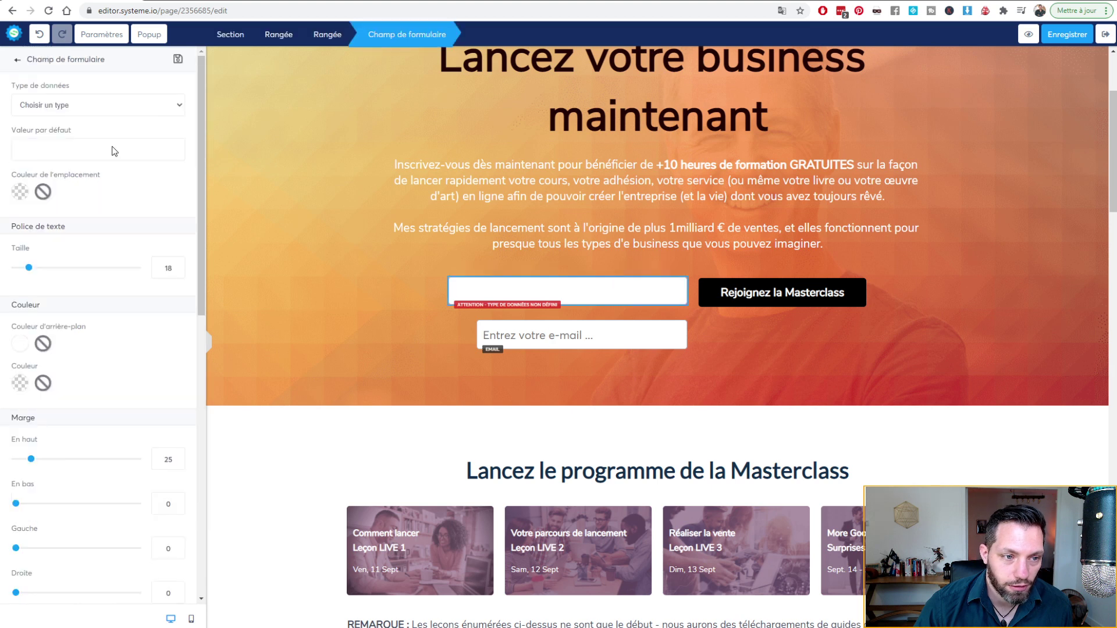
click(78, 227)
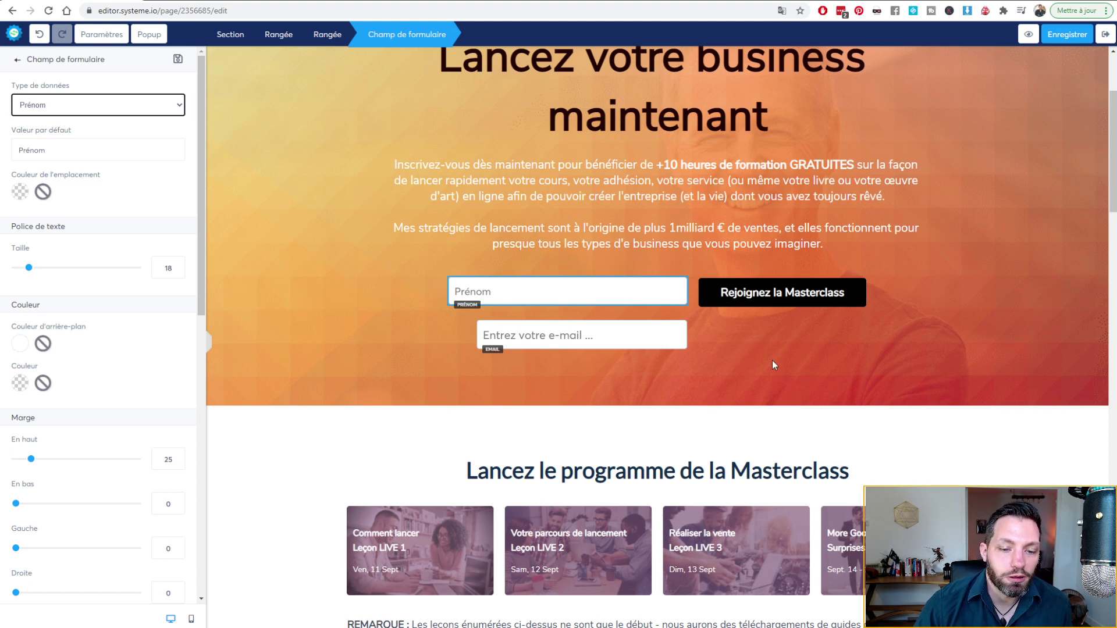
click(749, 347)
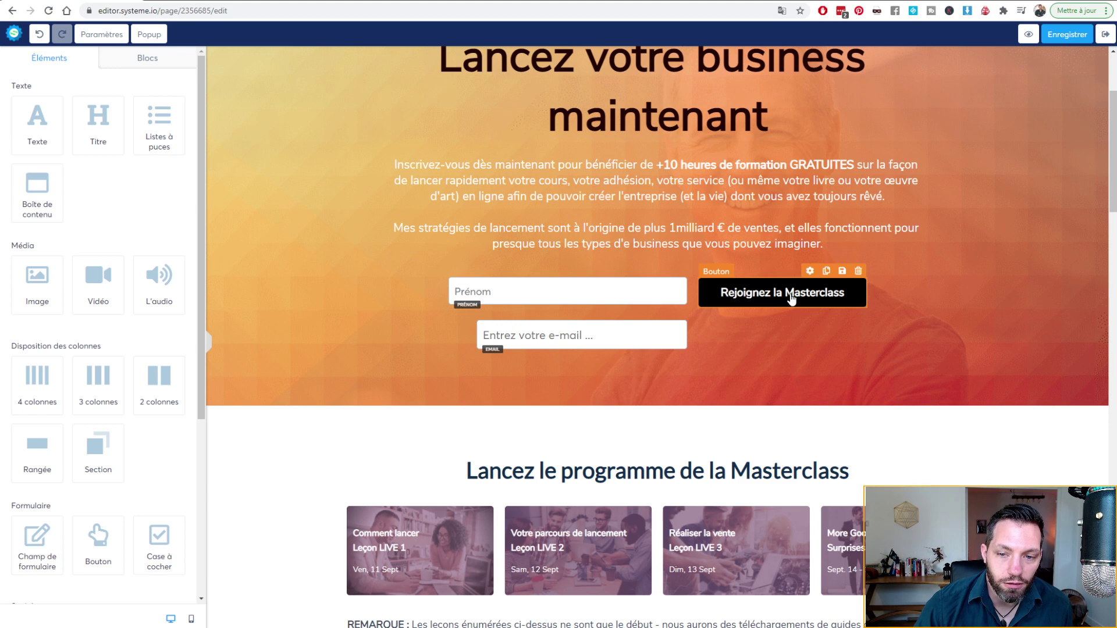
Step: Set the top margin of the "Rejoignez la Masterclass" button to 101 to align it with the e-mail field
click(797, 275)
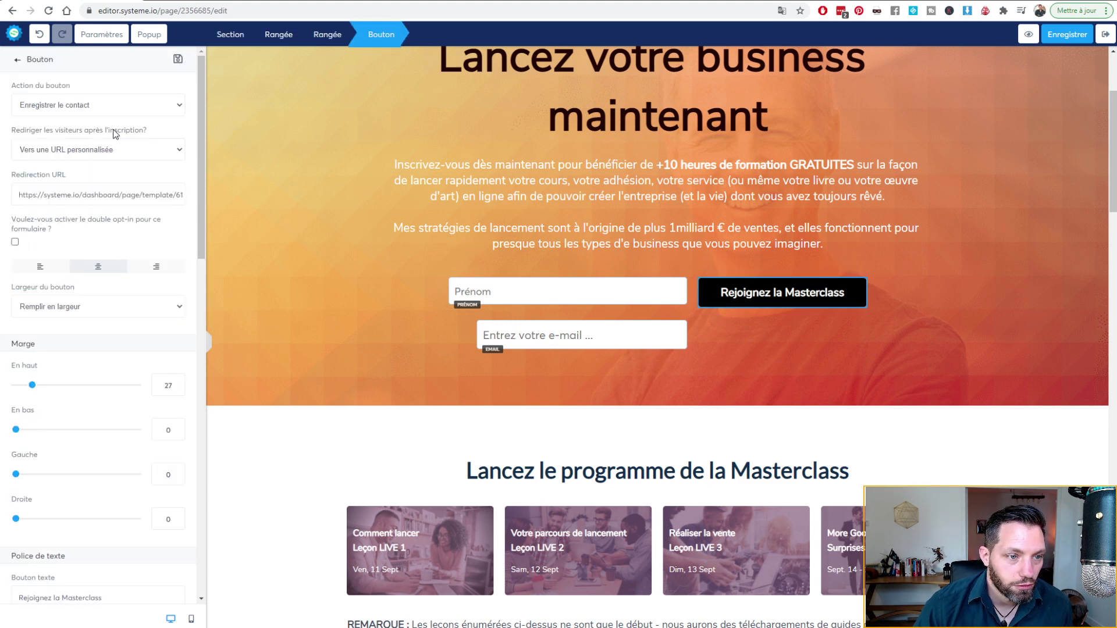
drag(32, 386, 77, 388)
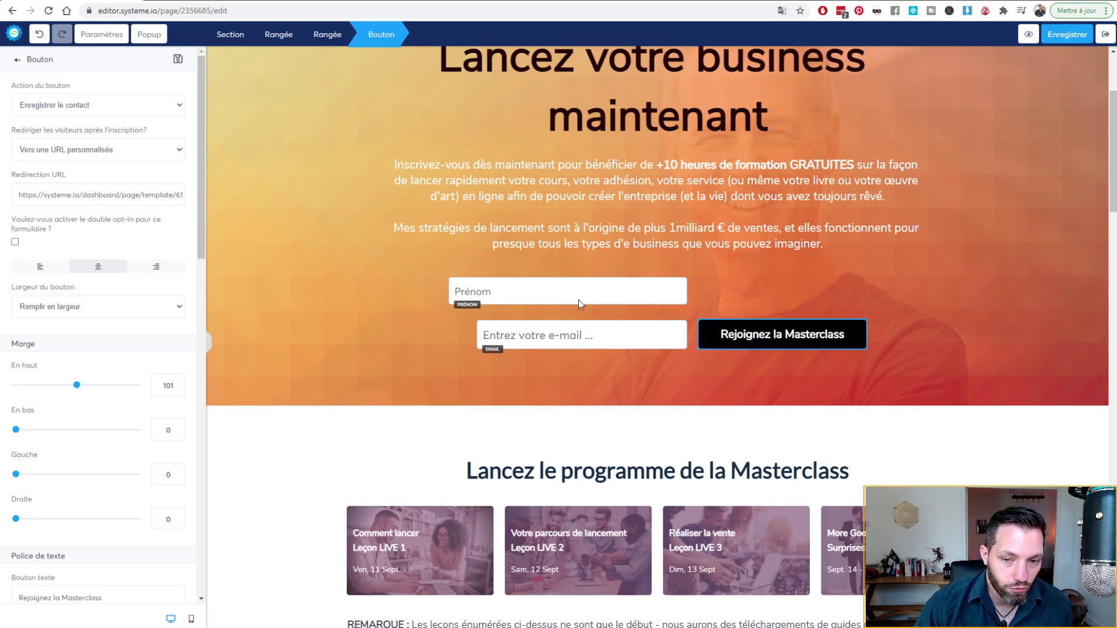
click(582, 337)
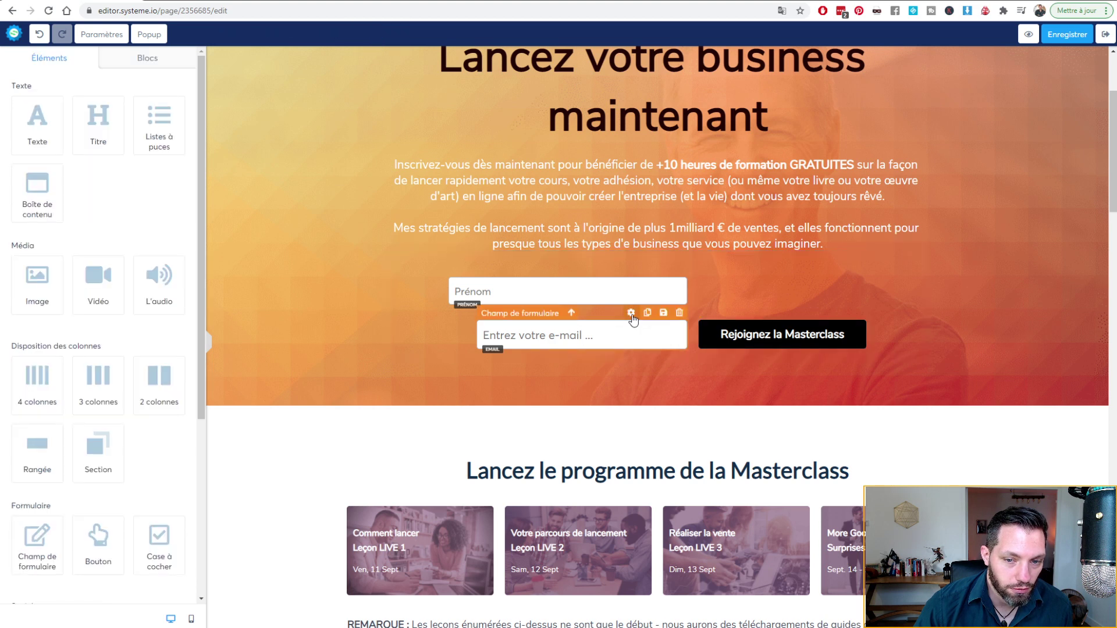
Step: Set the left margin of the Prénom field to 50, matching the e-mail field below it
click(622, 330)
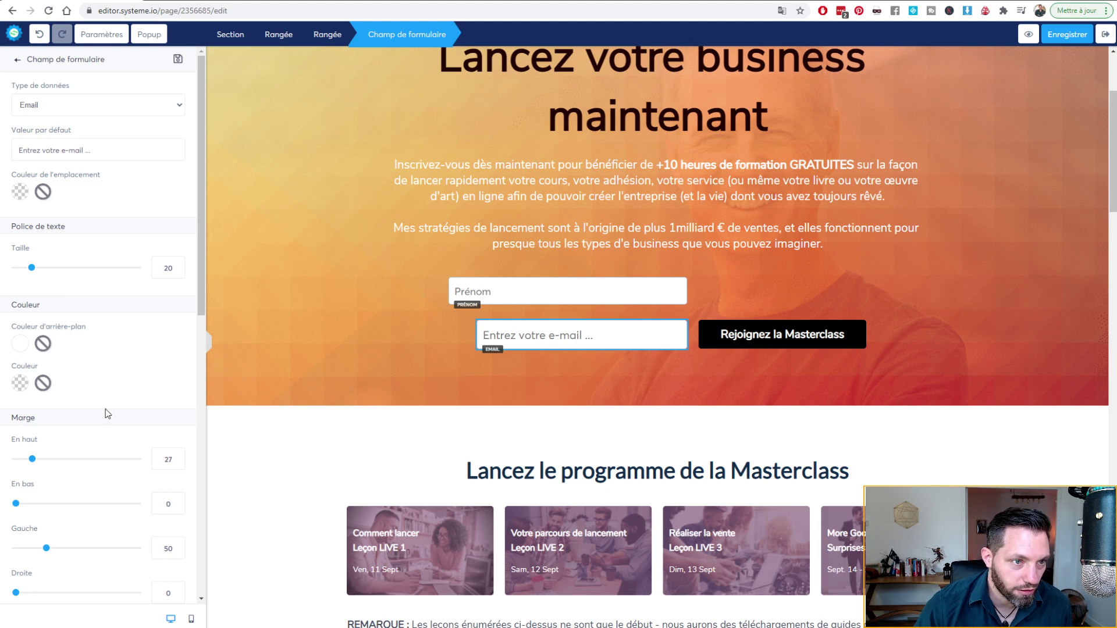
scroll(106, 409, down, 3)
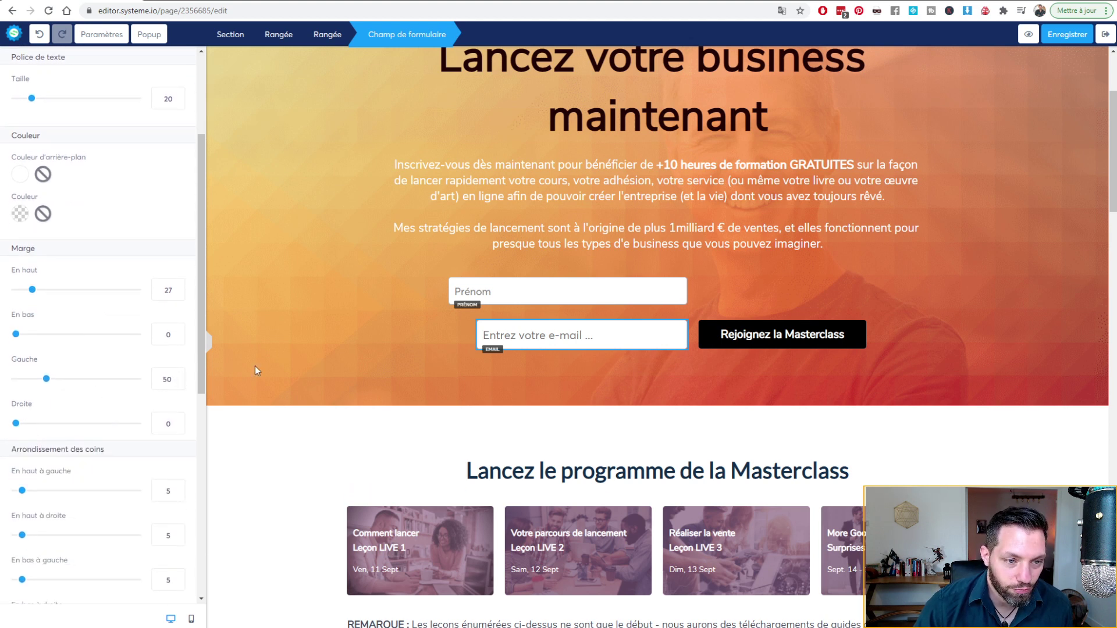
click(553, 295)
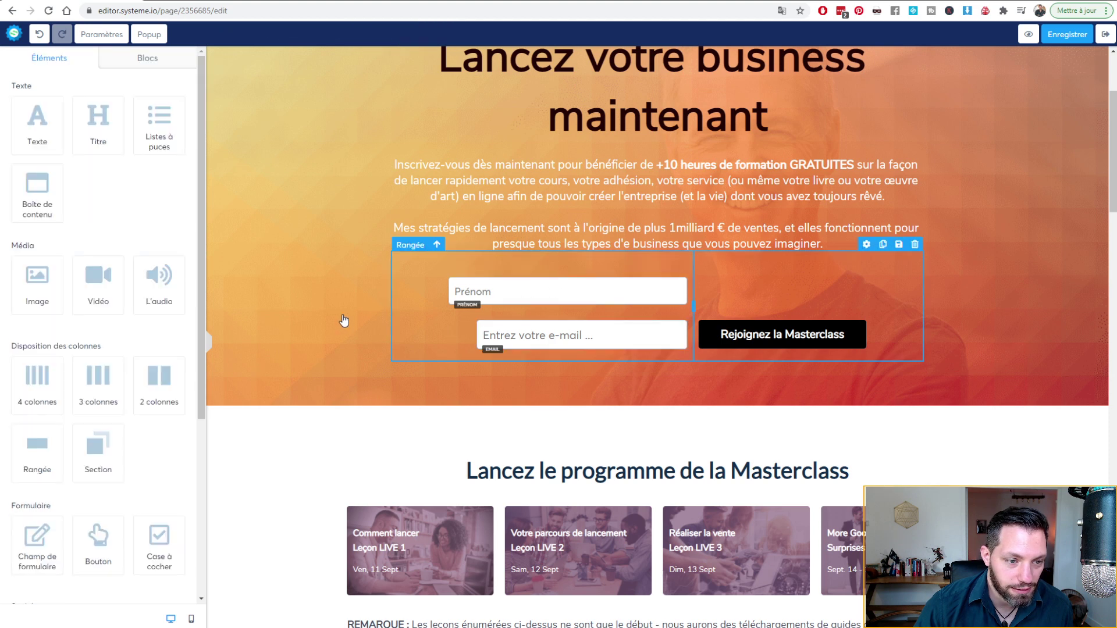
click(630, 271)
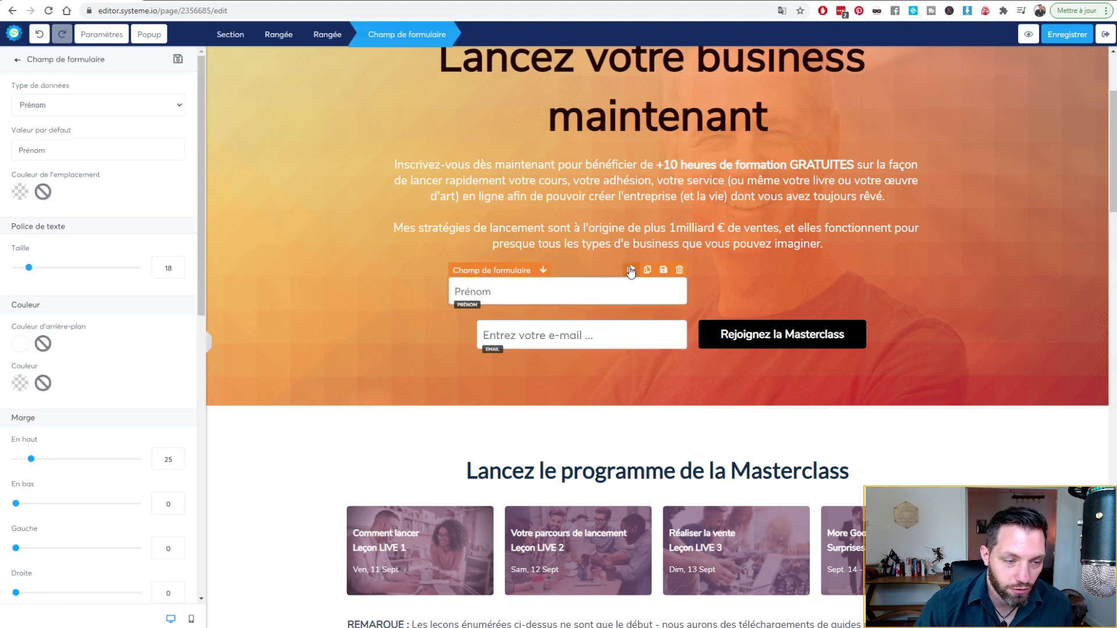
scroll(69, 432, down, 1)
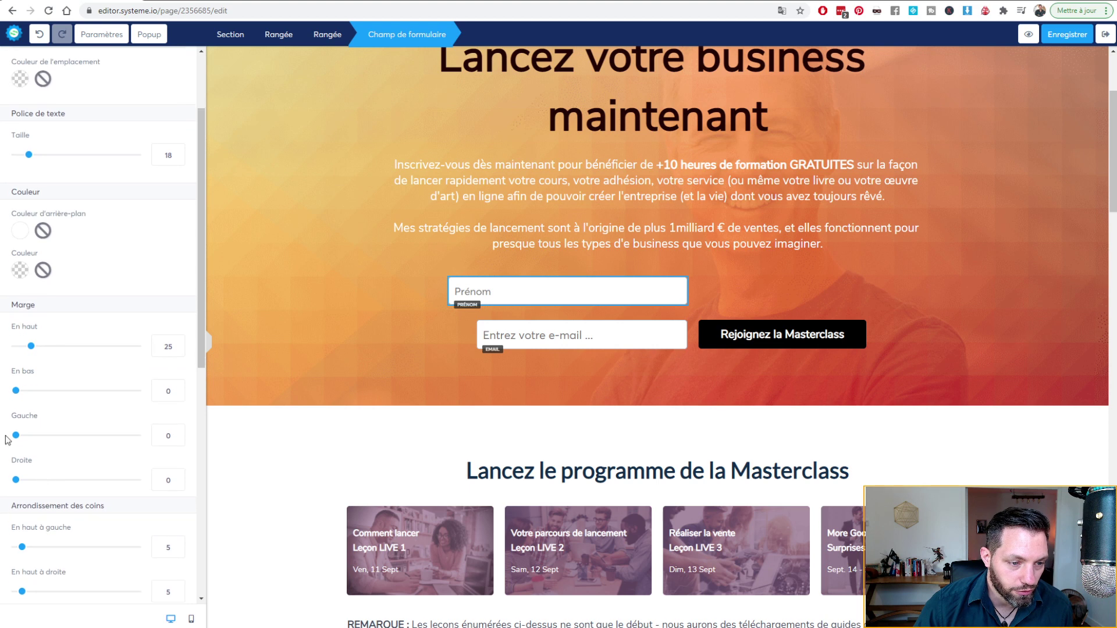
drag(16, 436, 48, 441)
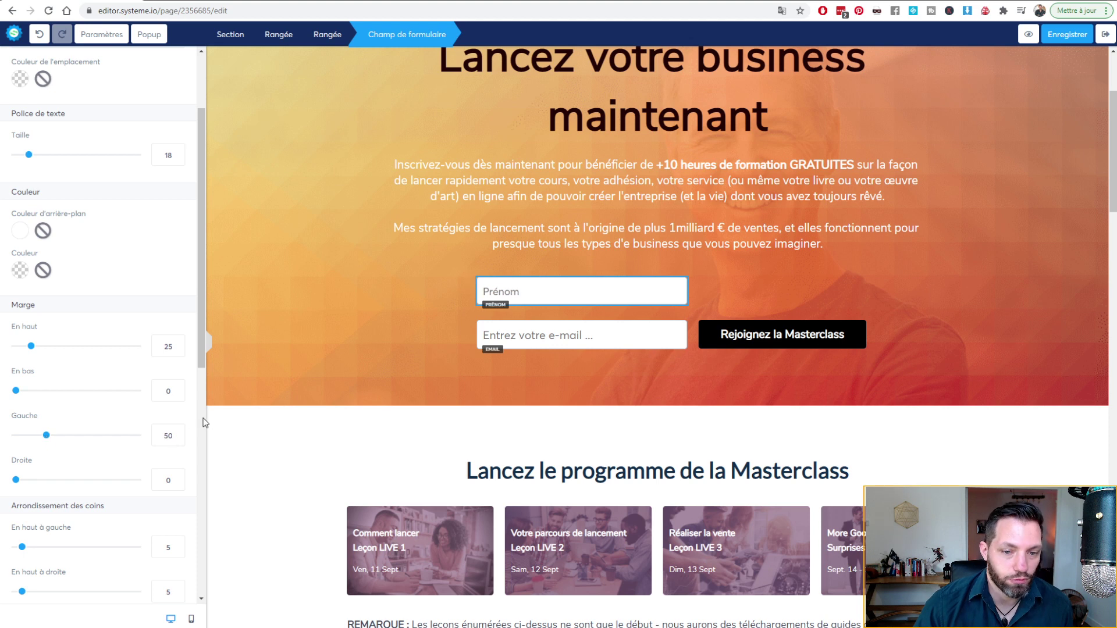
Step: Save the page and preview it at full width and at phone width before returning to the editor
click(747, 379)
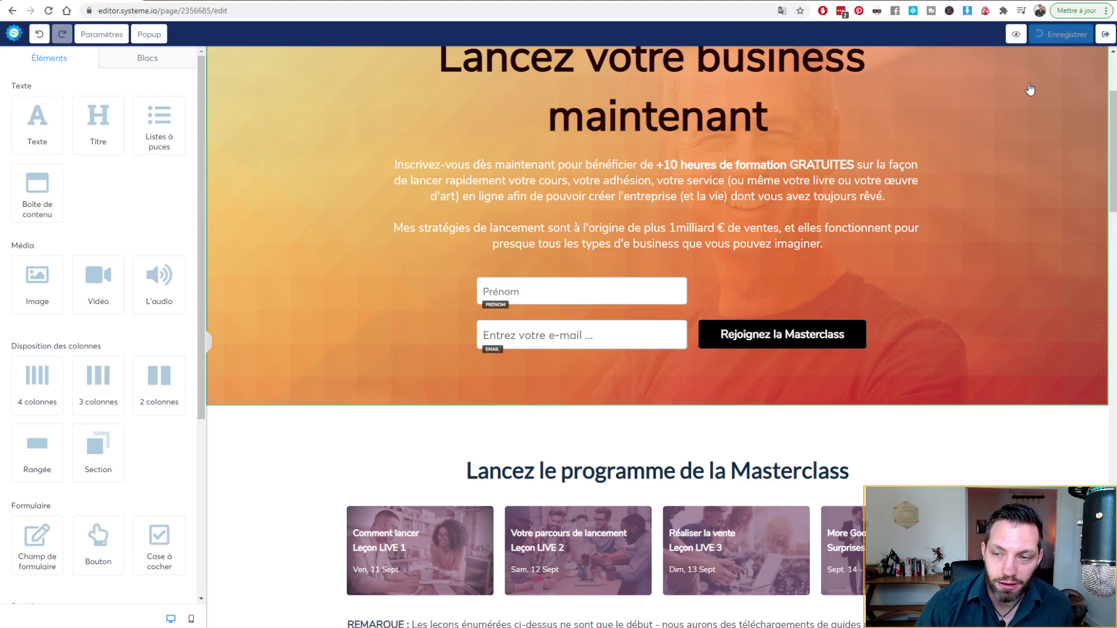
click(1029, 44)
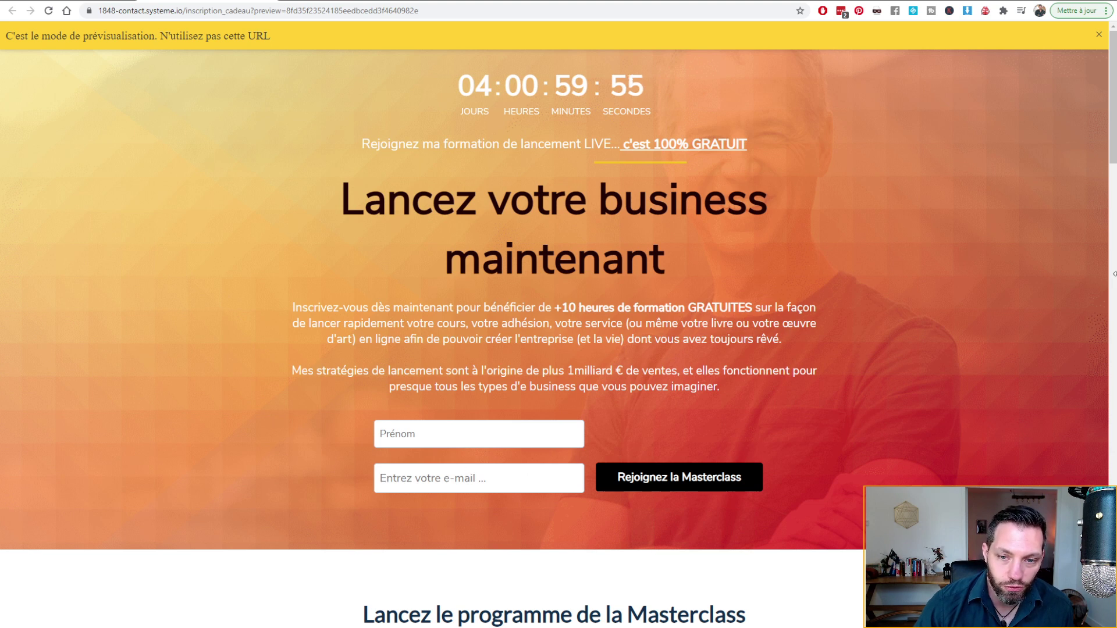
drag(1114, 273, 133, 309)
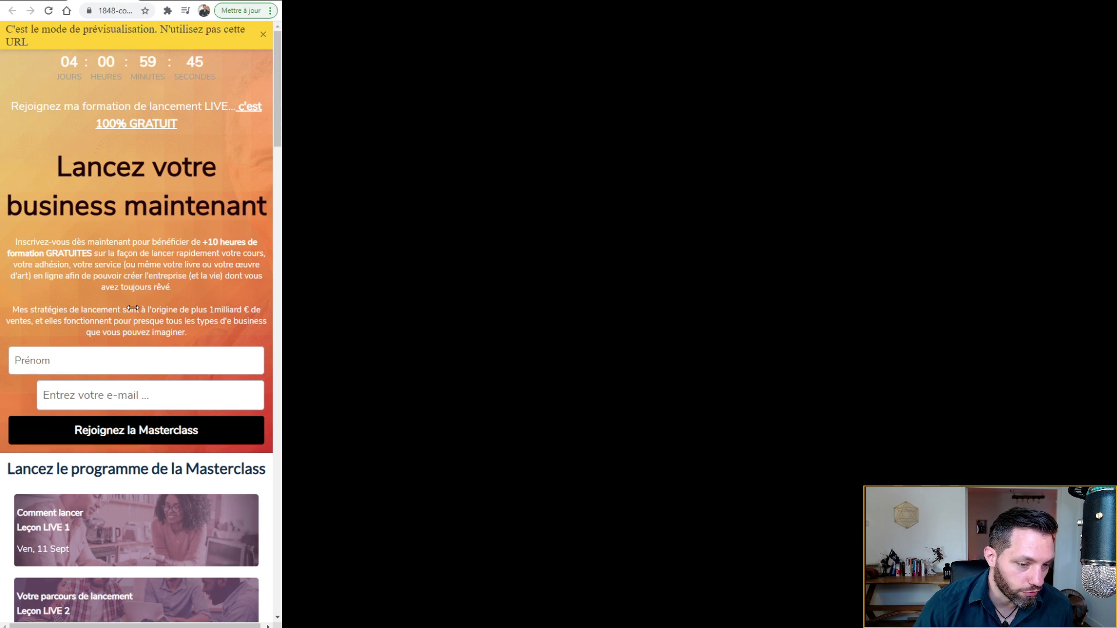
drag(133, 309, 1115, 356)
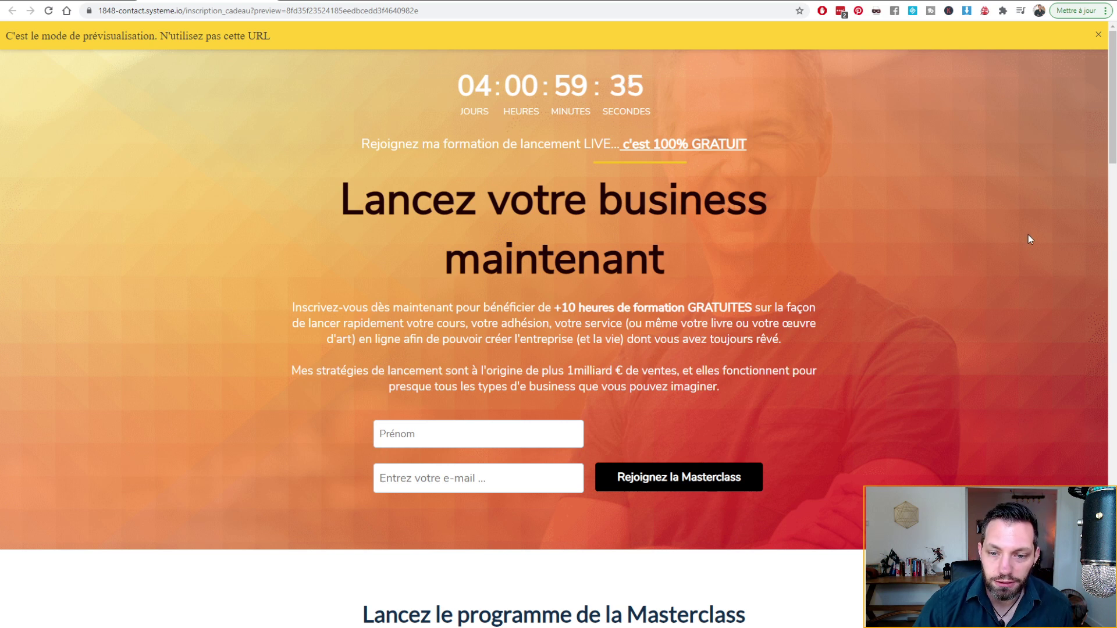
click(63, 0)
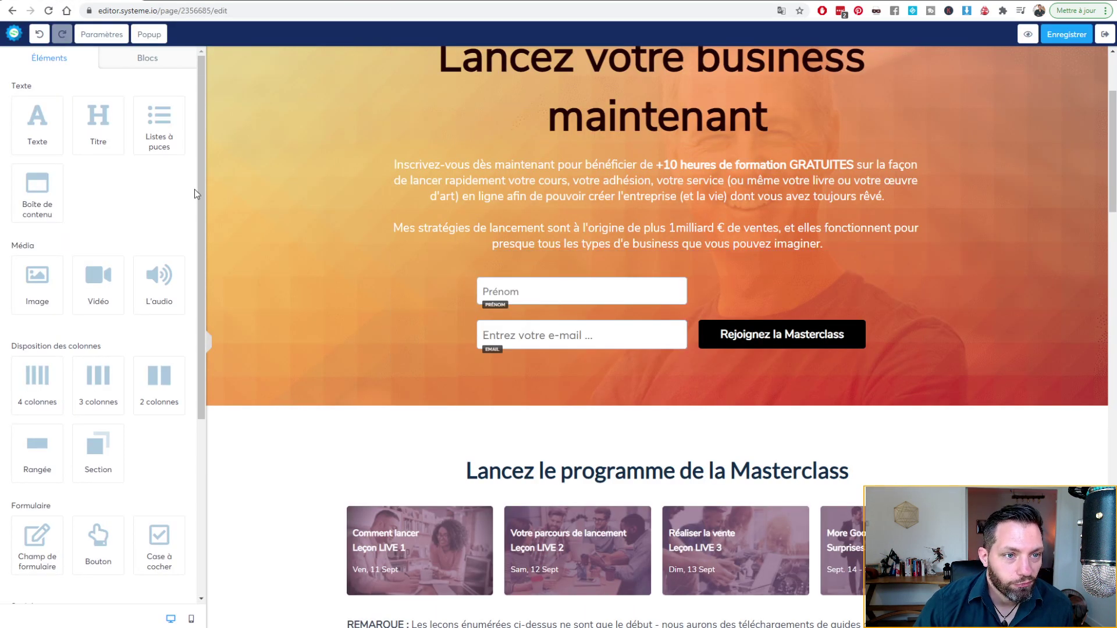
Step: Switch the editor to the mobile view and examine the e-mail field's margin and corner settings
scroll(314, 238, down, 3)
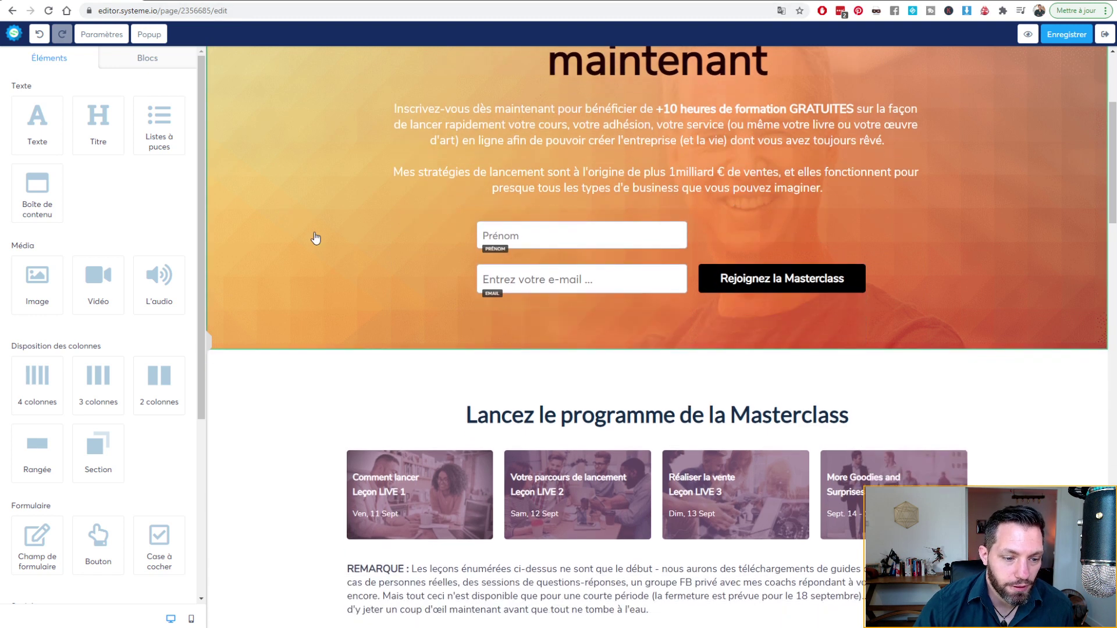
scroll(381, 431, up, 3)
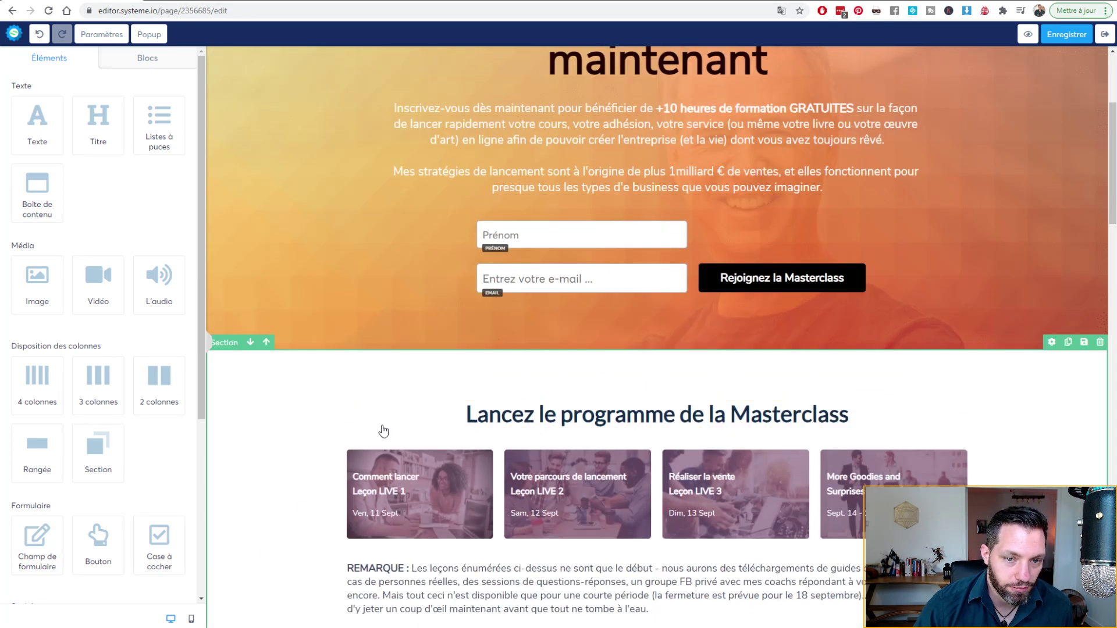
click(191, 619)
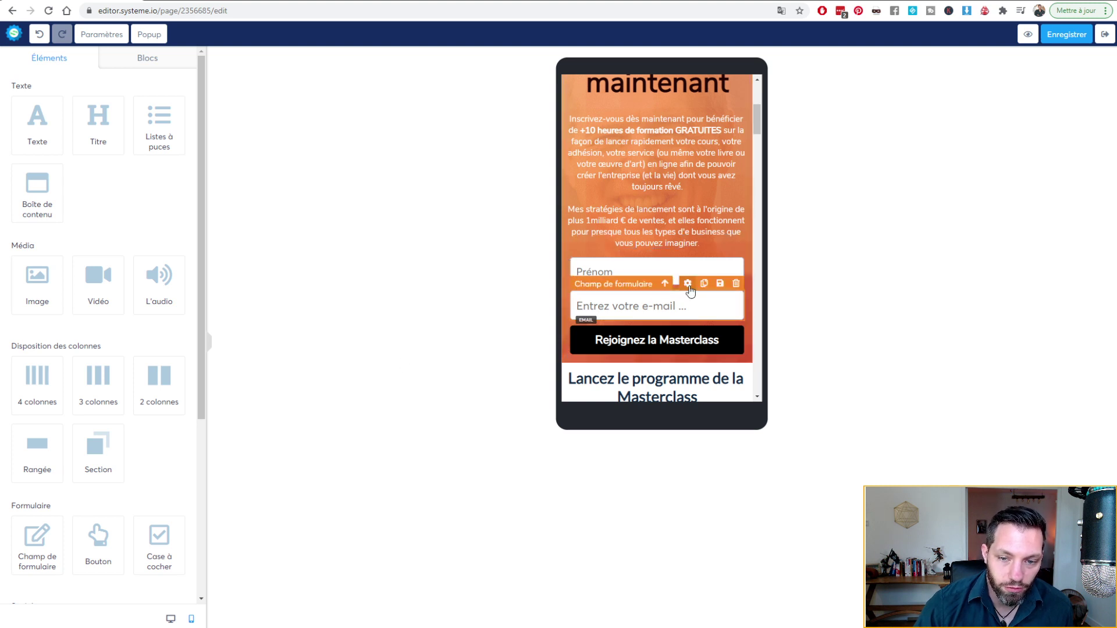
click(688, 284)
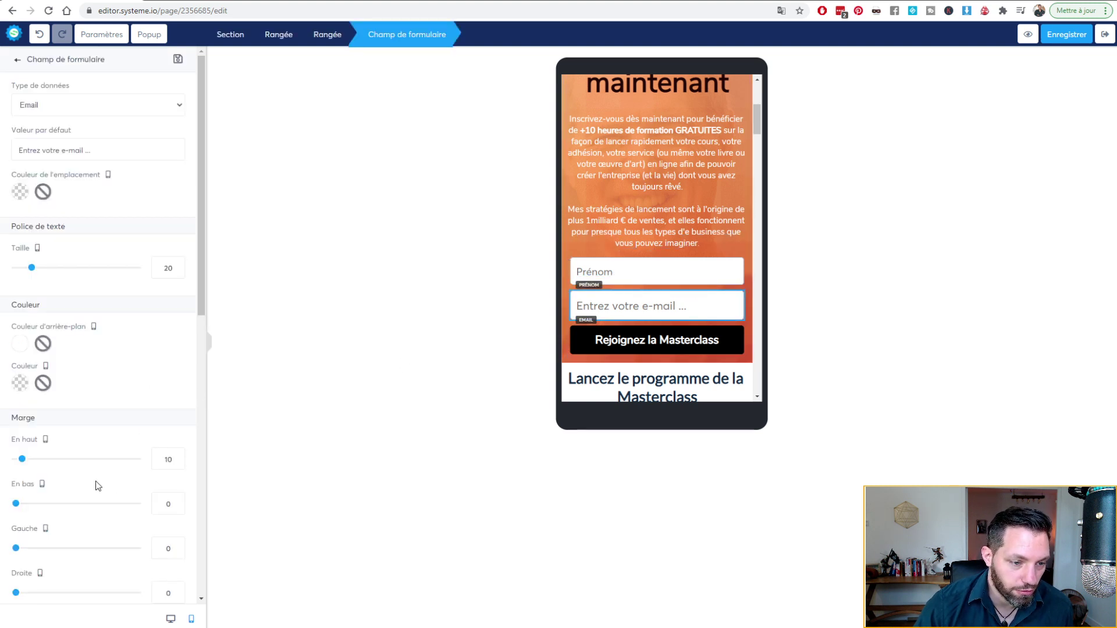
scroll(96, 485, down, 2)
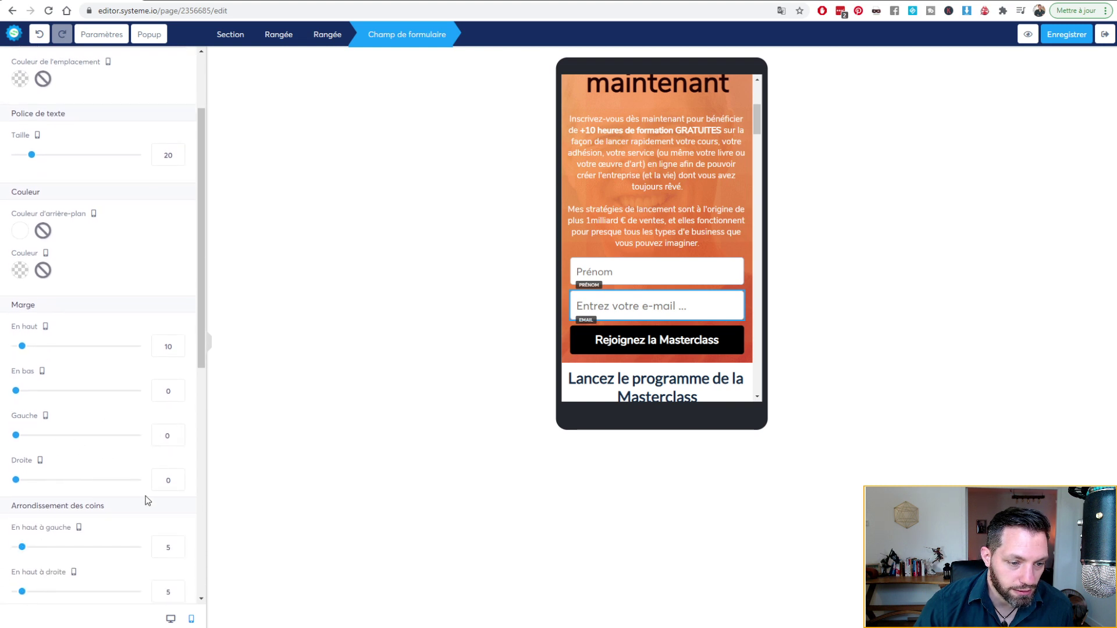
scroll(140, 503, down, 1)
scroll(138, 502, down, 2)
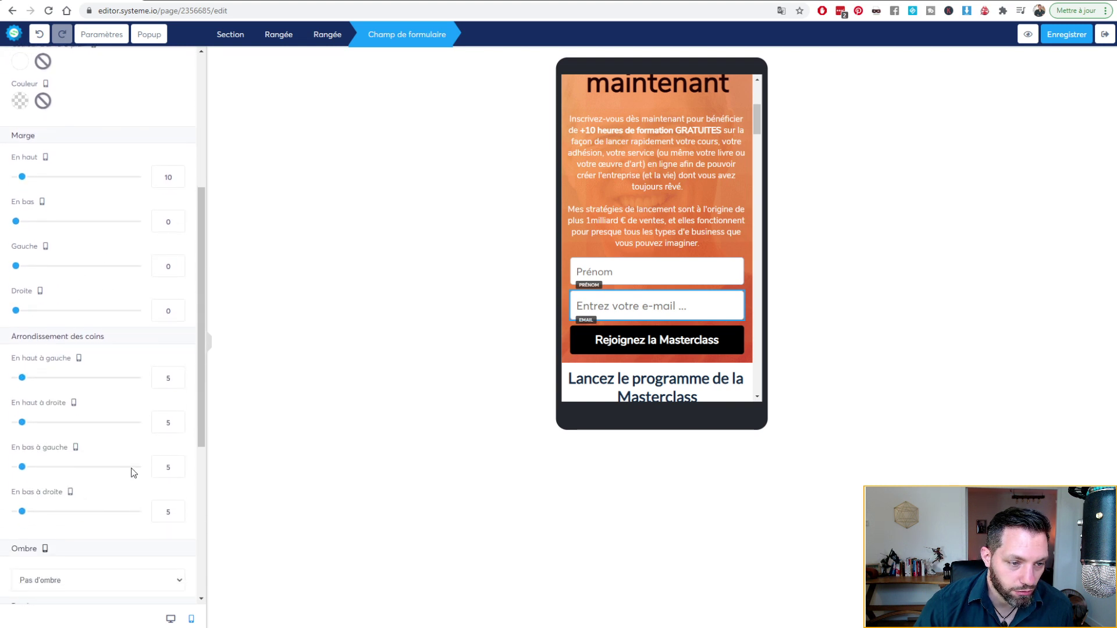
key(Escape)
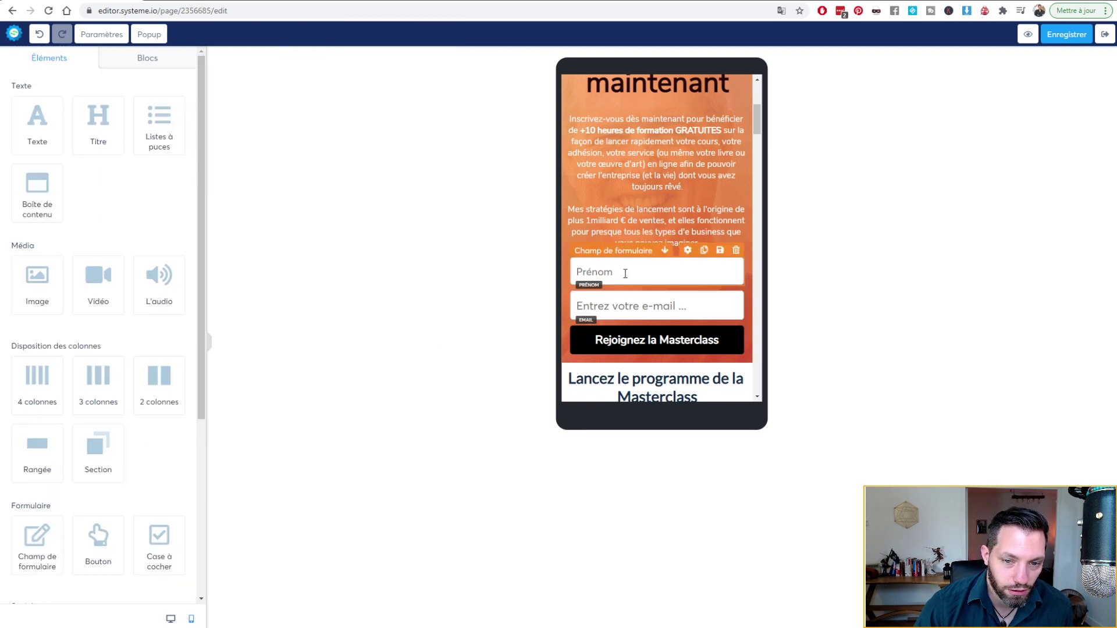
Step: Examine the Prénom field's margin, corner and border settings in the mobile view, and return to the desktop view
click(688, 251)
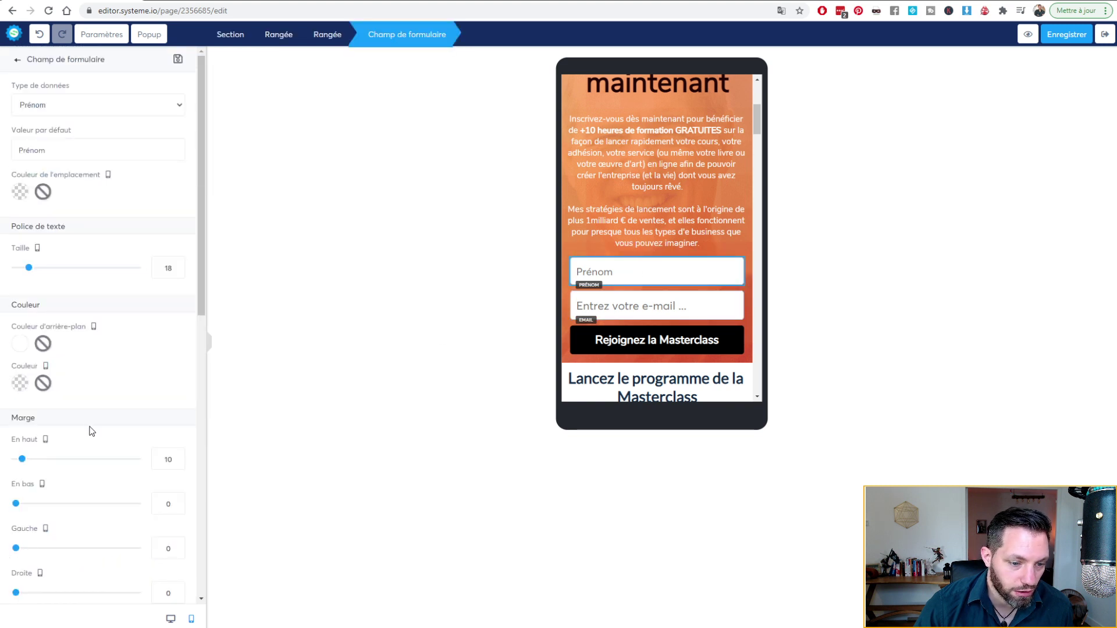
scroll(94, 429, down, 2)
scroll(107, 447, down, 3)
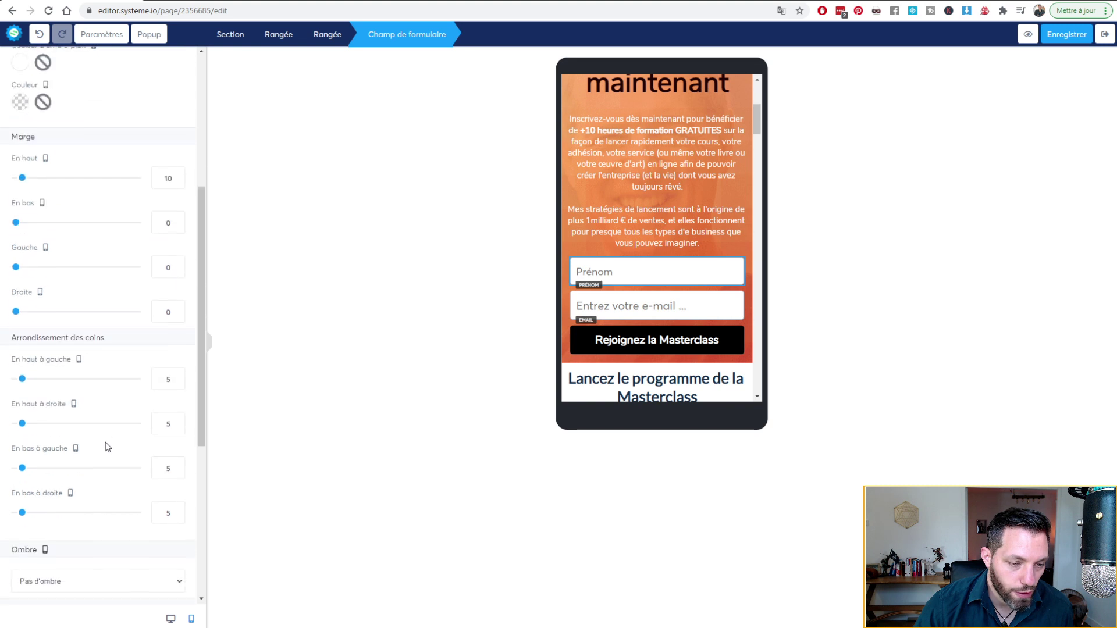
scroll(108, 447, down, 5)
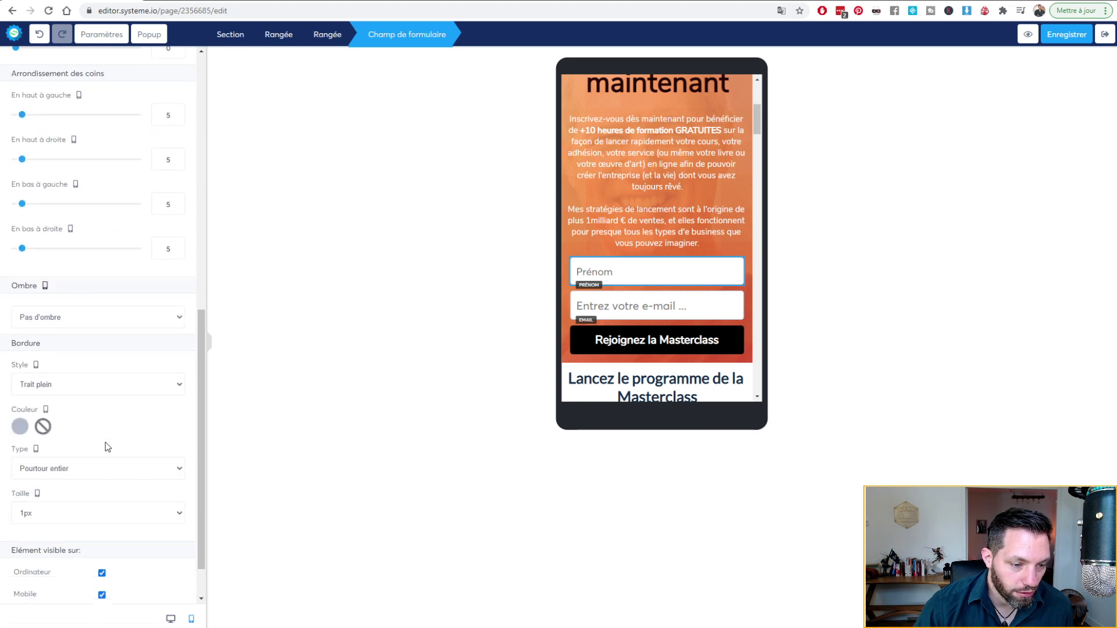
scroll(108, 447, up, 10)
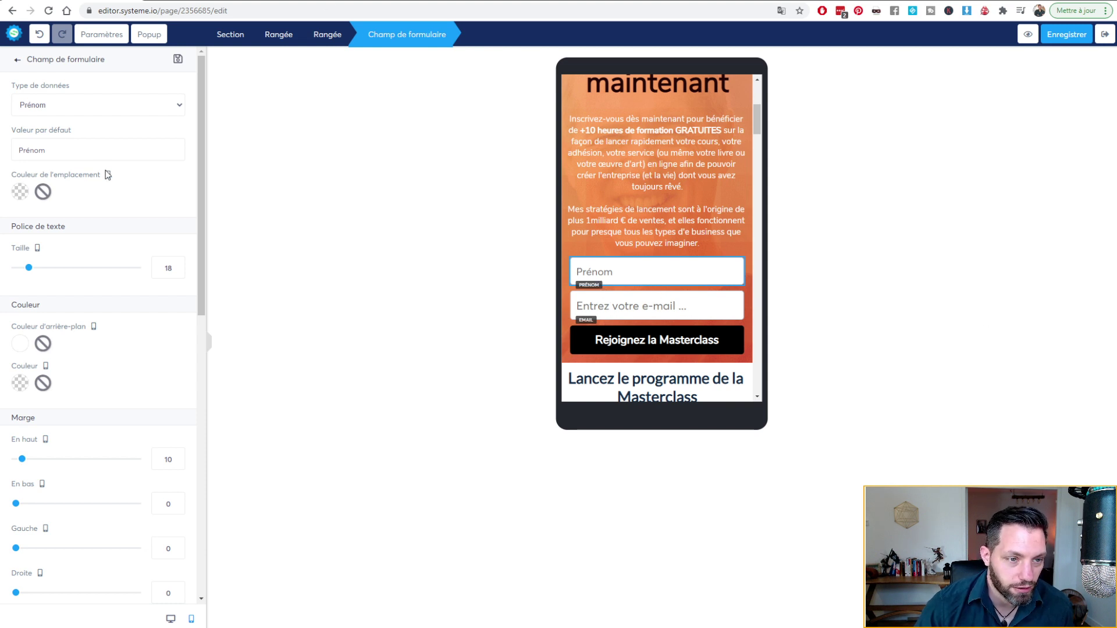
click(18, 59)
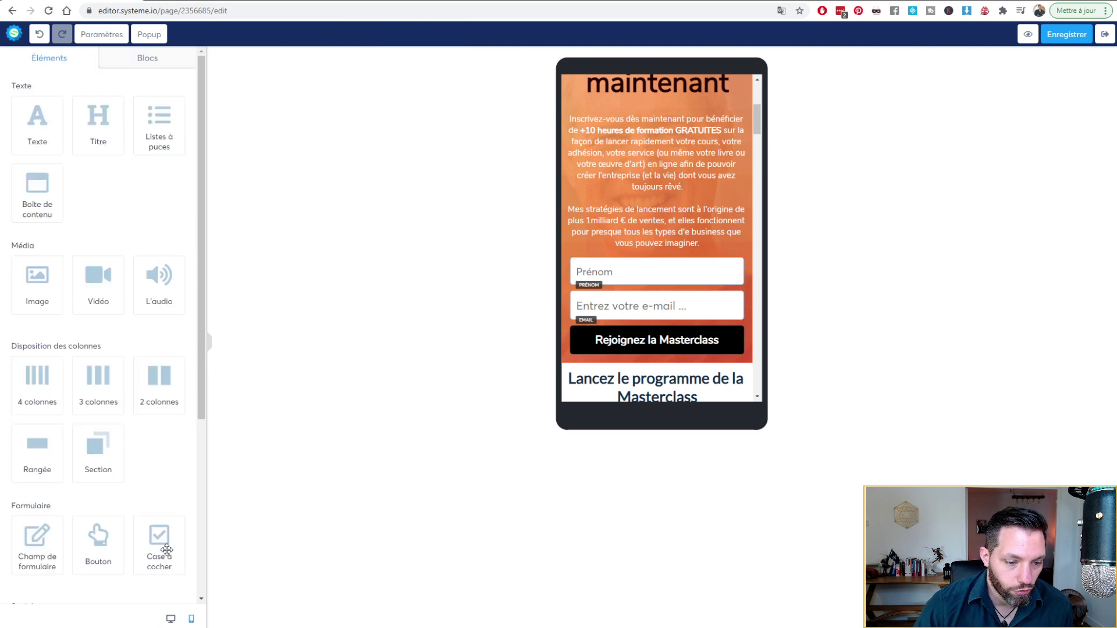
click(170, 619)
Step: Set the type of the countdown above the headline to Daily
scroll(447, 308, down, 3)
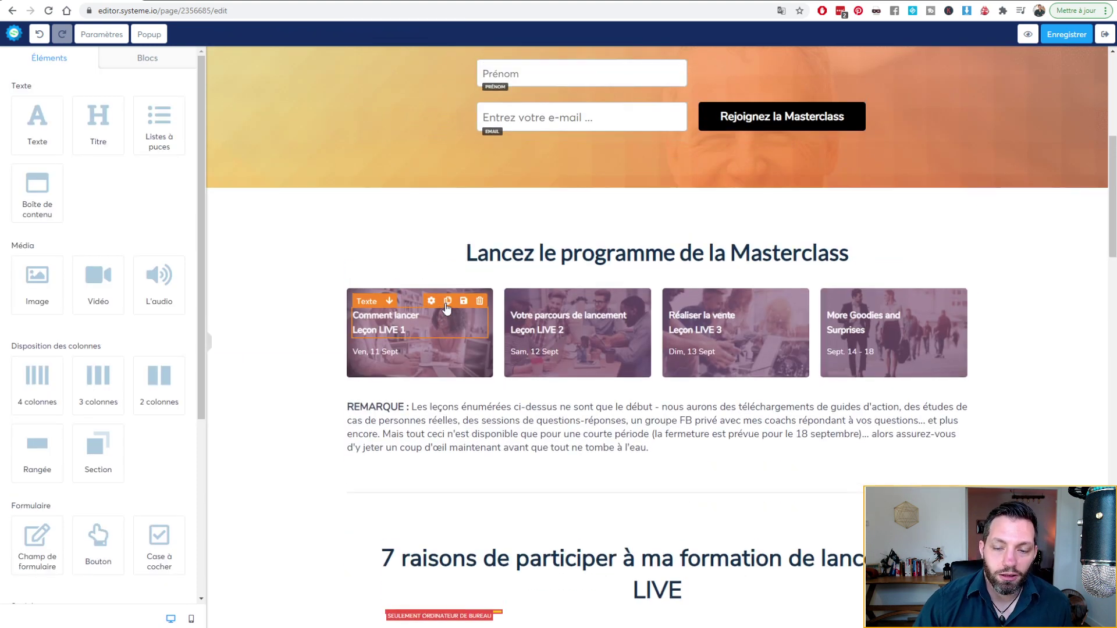
scroll(448, 310, up, 5)
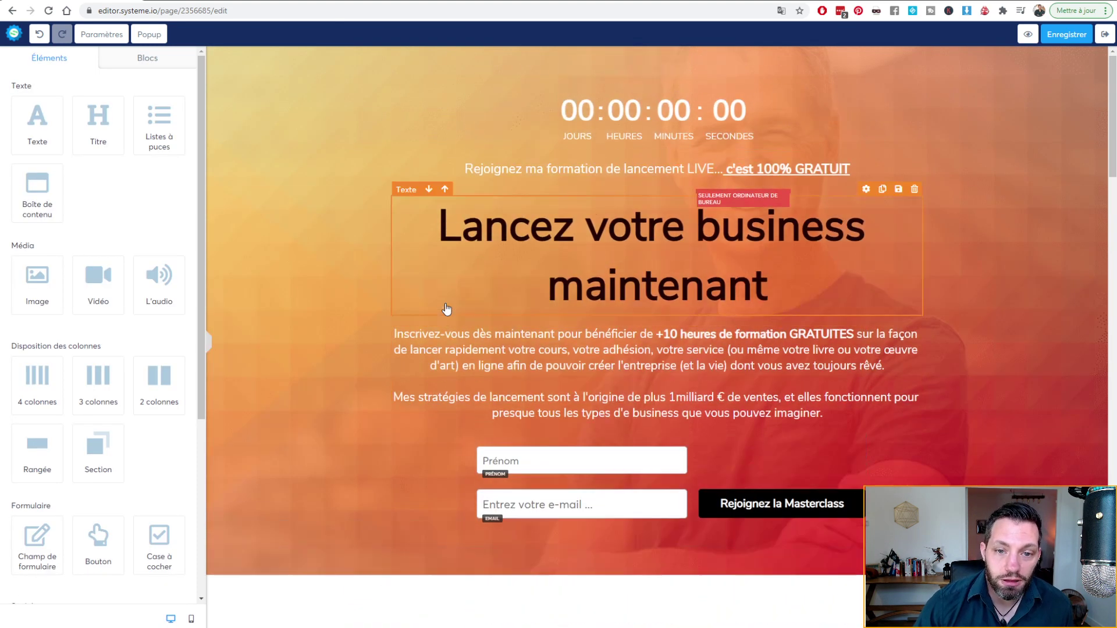
click(643, 111)
click(742, 110)
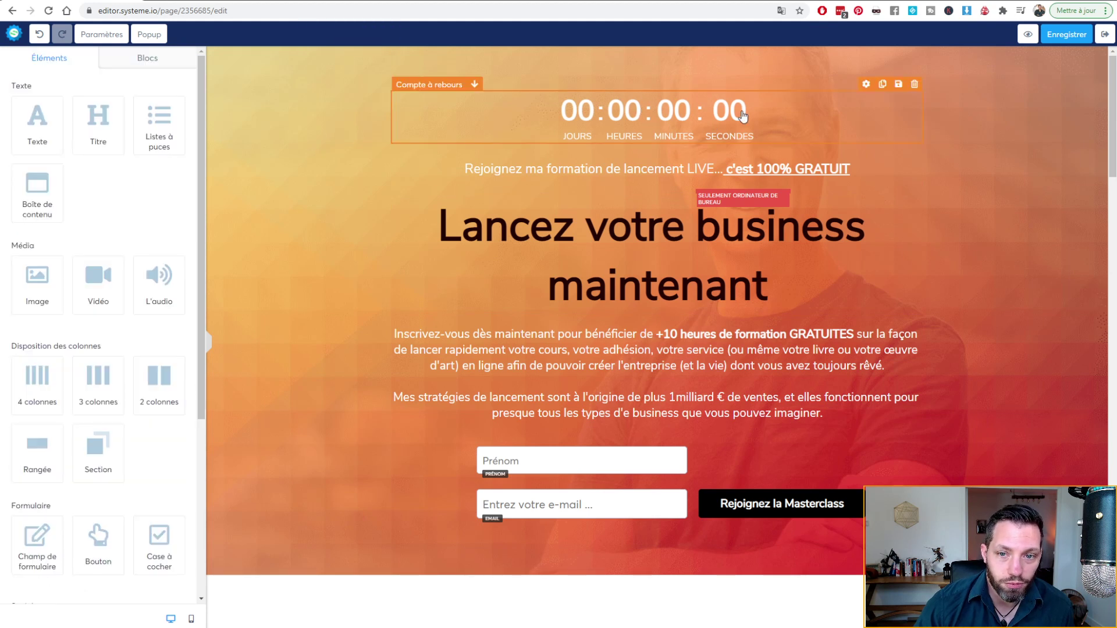
click(866, 86)
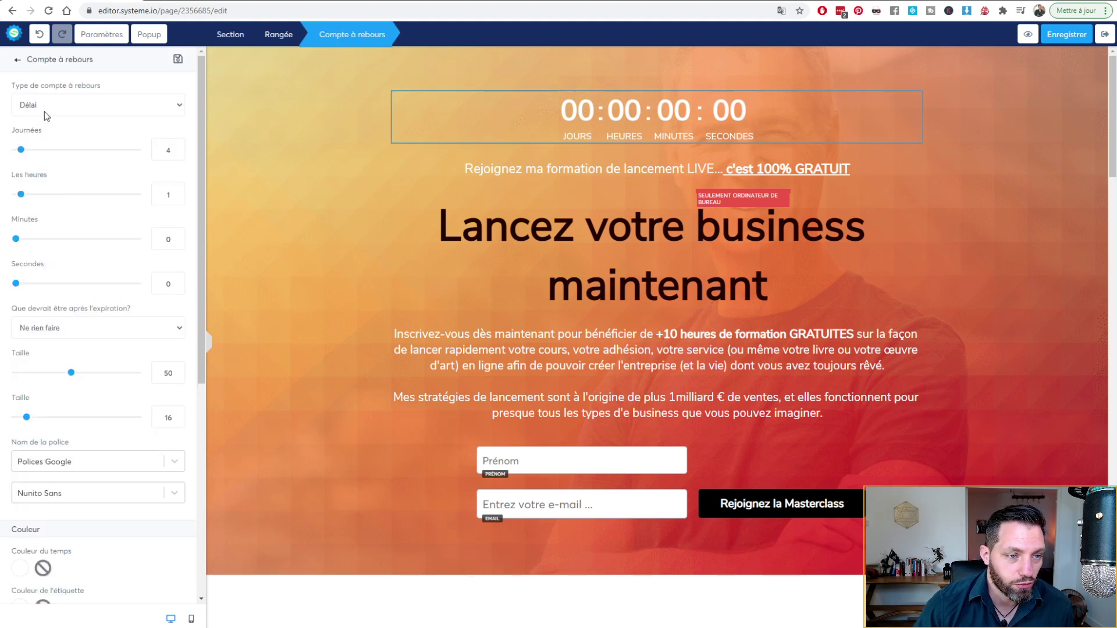
click(58, 167)
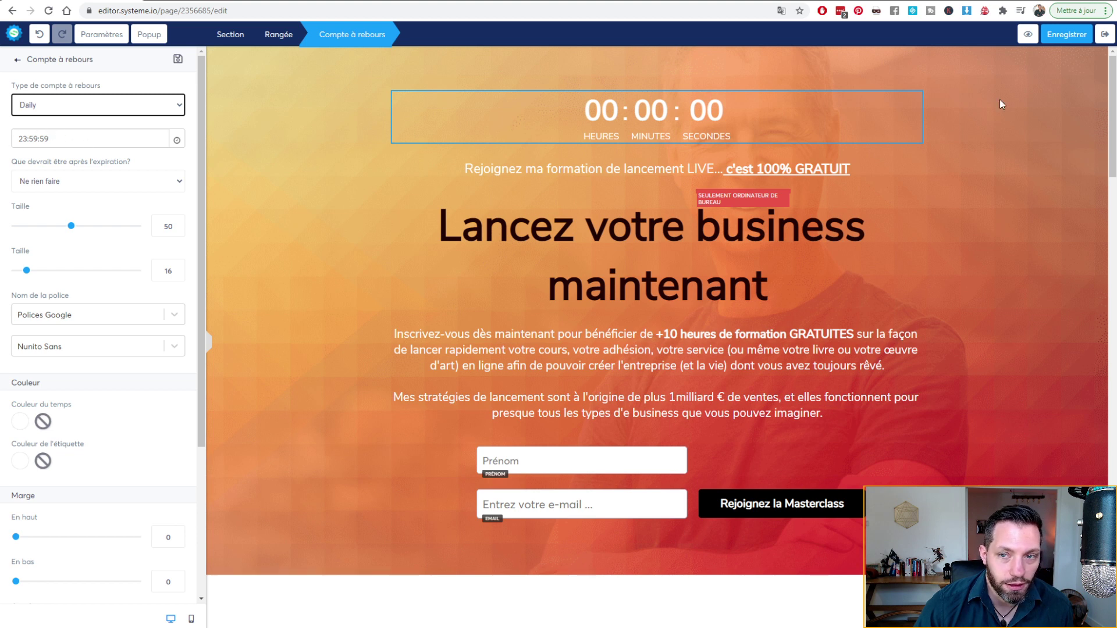
Step: Save the page and check the daily countdown in a fresh preview before returning to the editor
click(1075, 35)
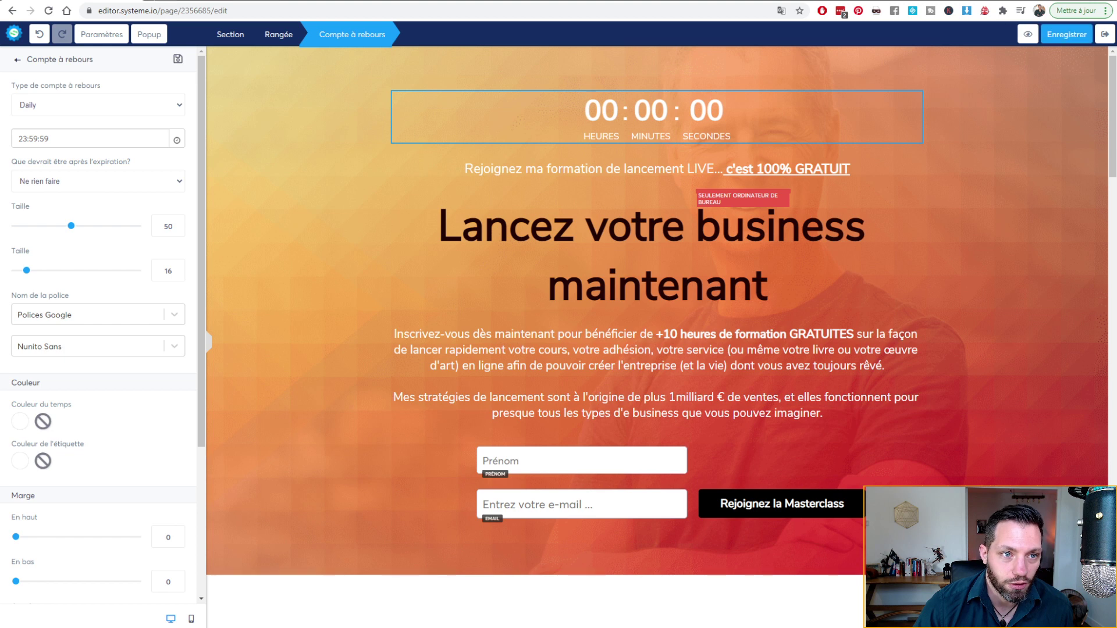
click(162, 2)
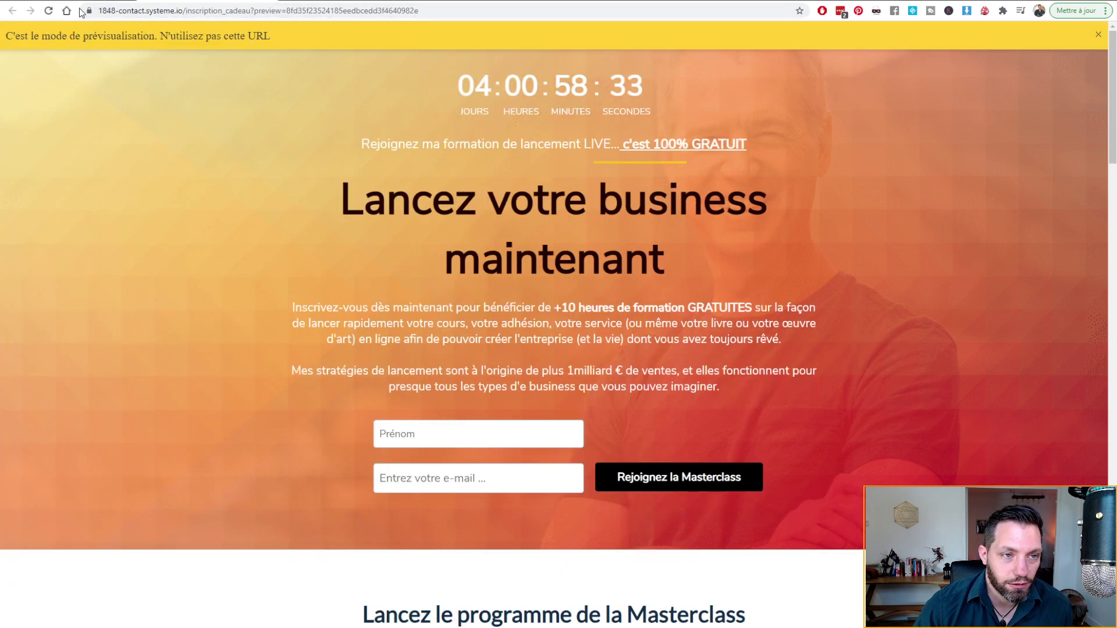
click(269, 1)
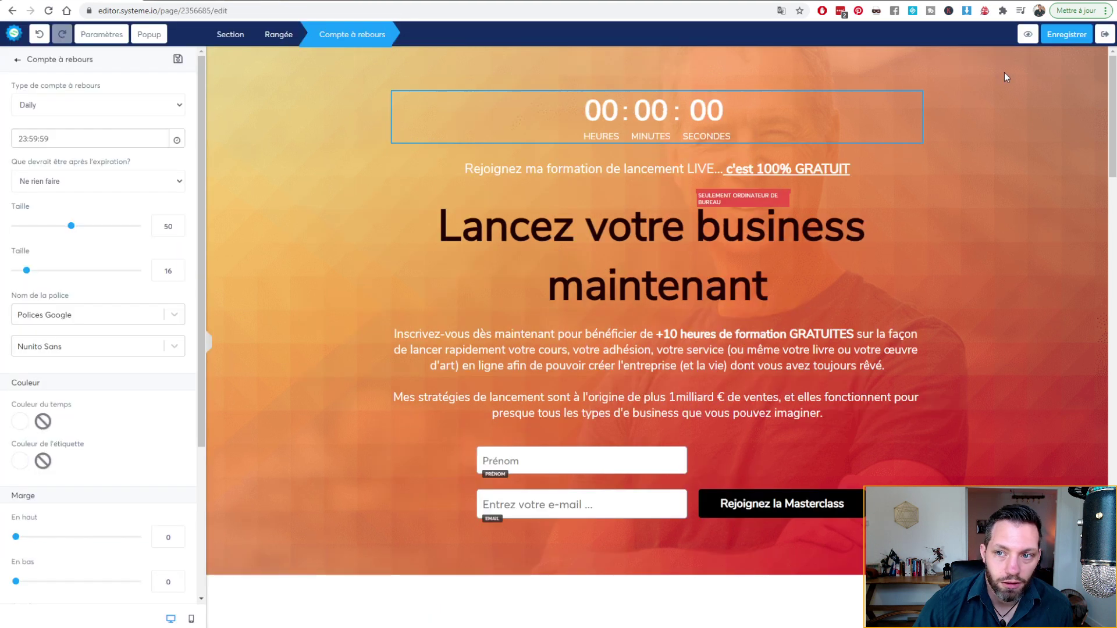
click(1029, 35)
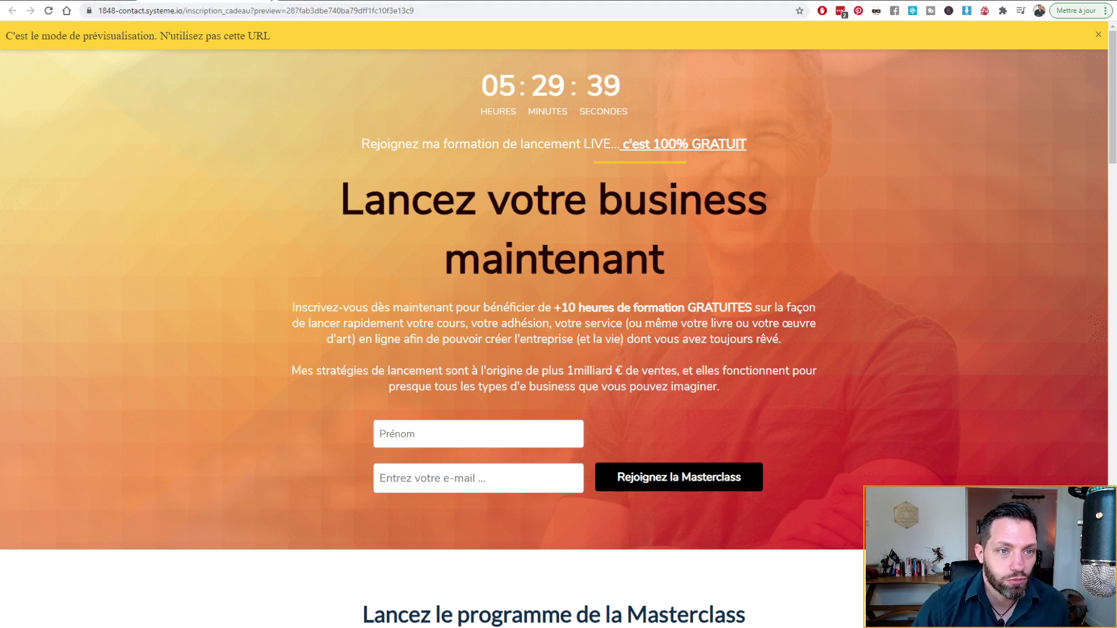
click(271, 0)
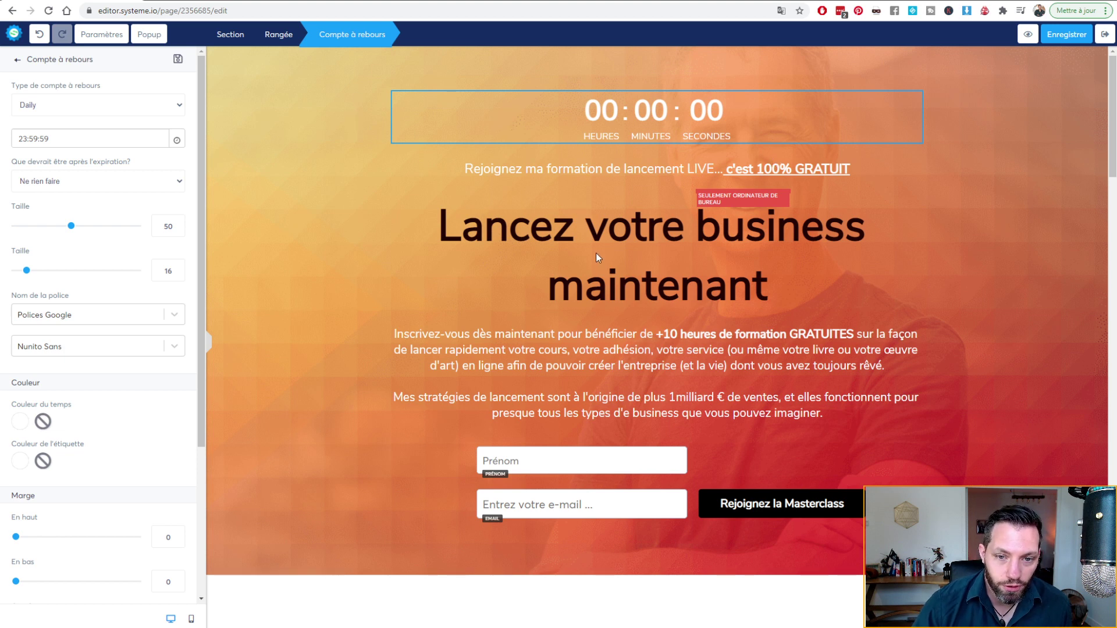
Step: Italicize the word "maintenant" in the first line of the paragraph below the headline
click(584, 222)
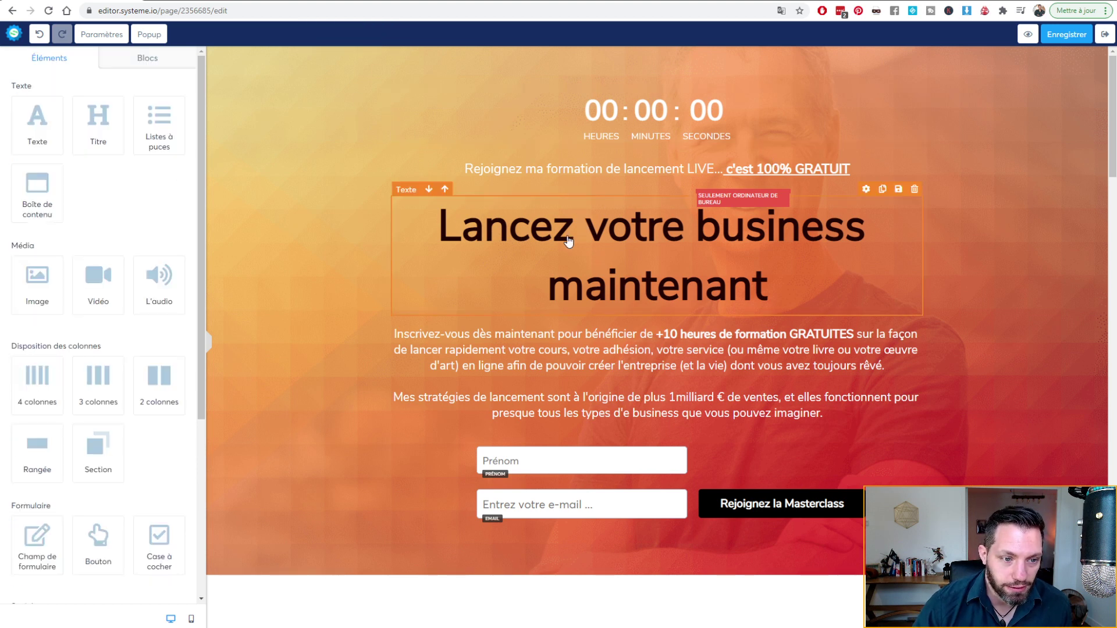
click(578, 340)
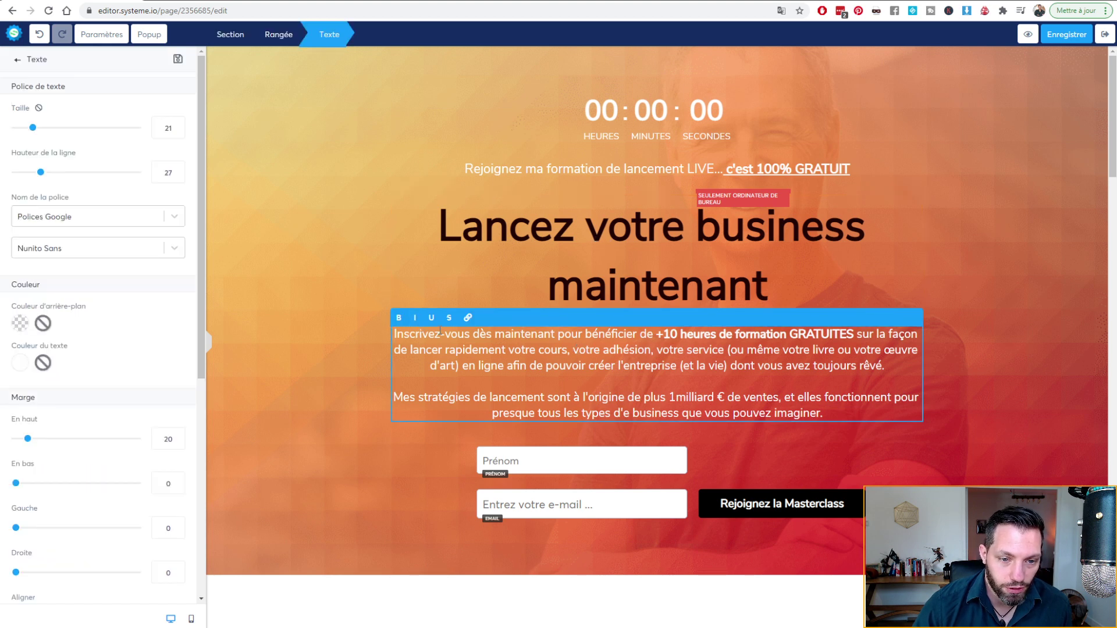
drag(440, 334, 458, 335)
drag(670, 336, 740, 335)
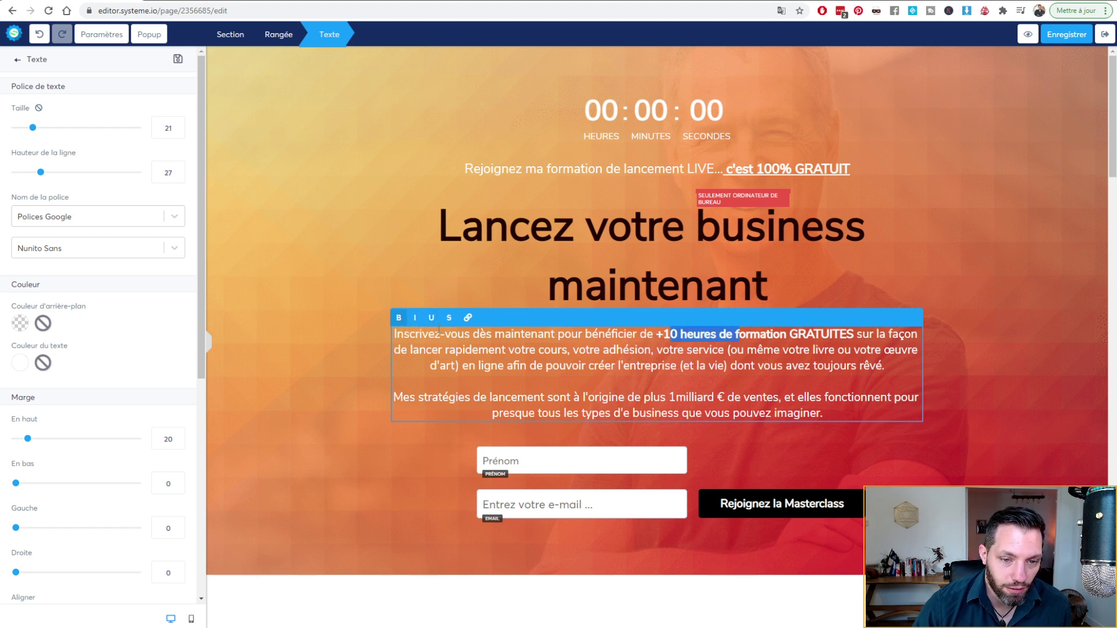
drag(394, 334, 410, 335)
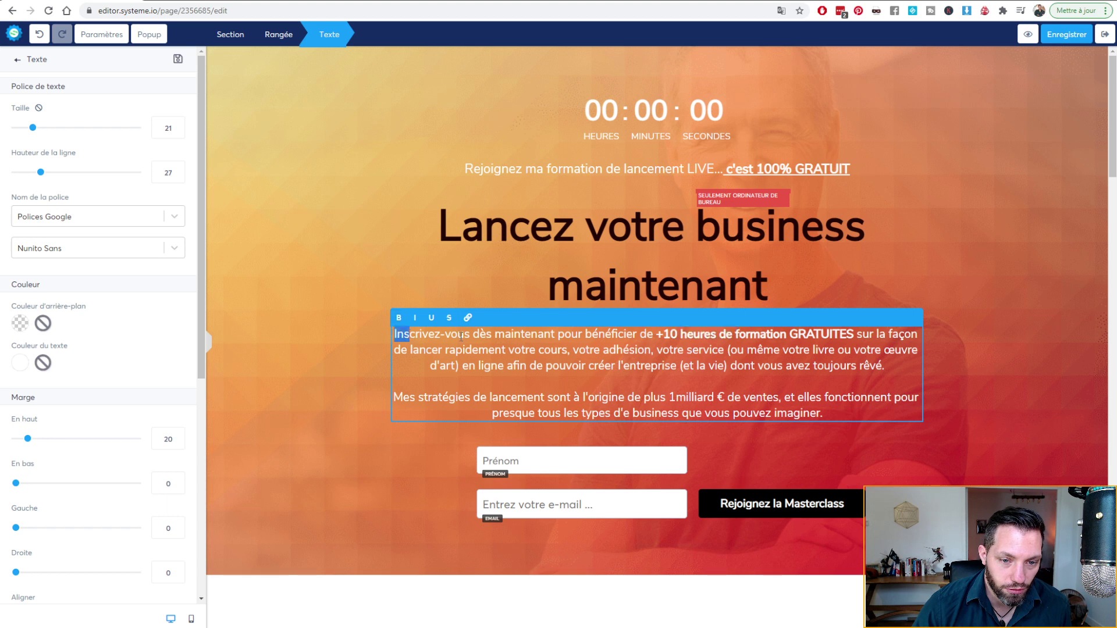
drag(495, 335, 556, 335)
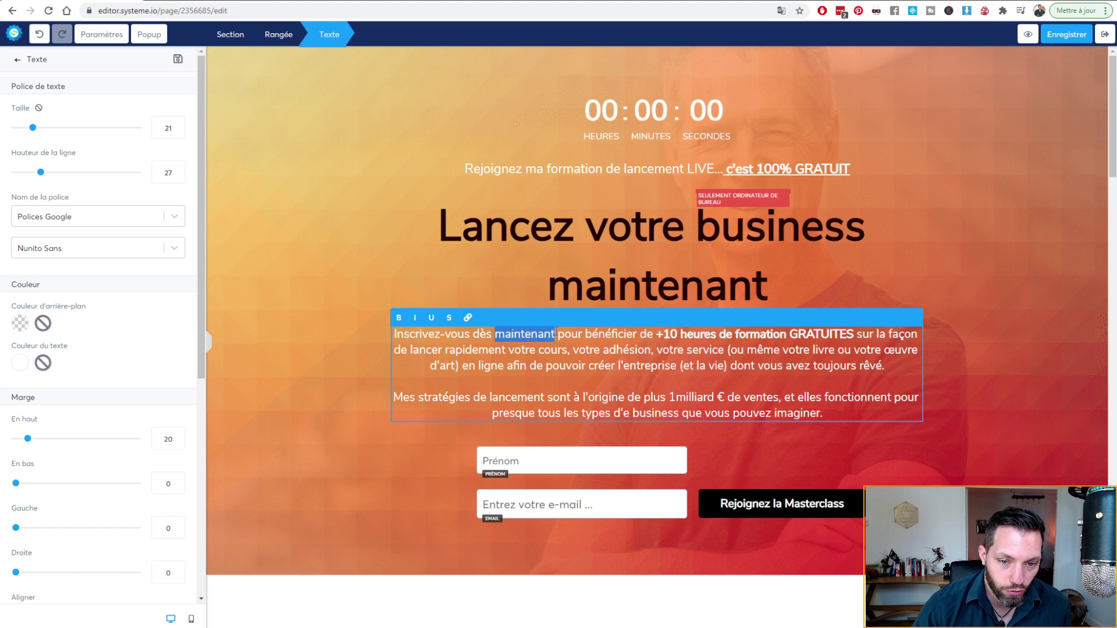
click(415, 319)
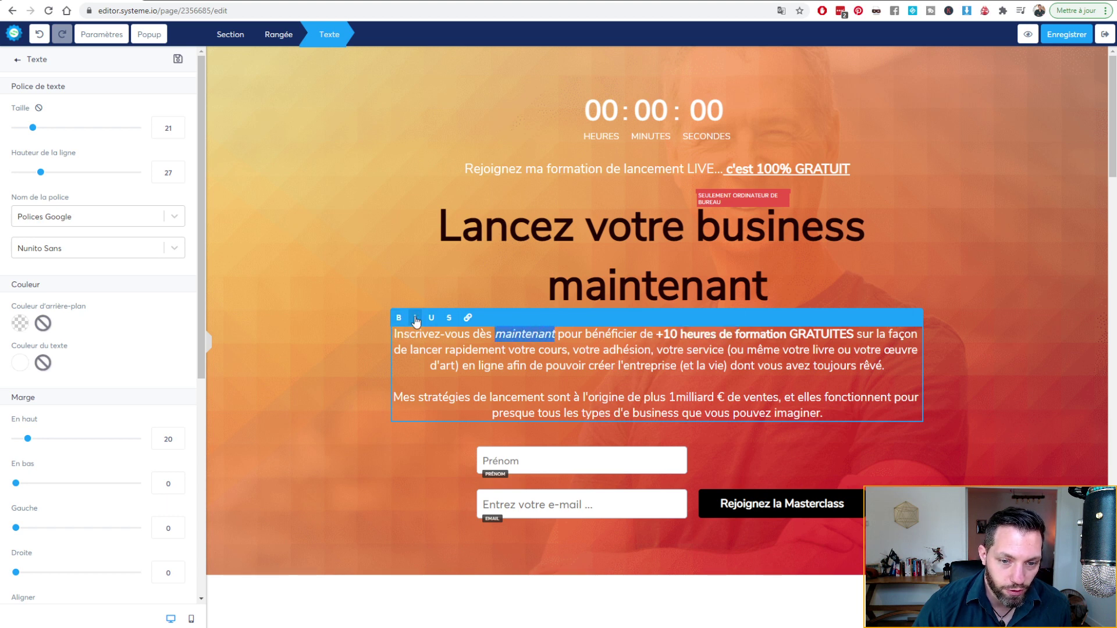
Step: Make "Inscrivez-vous" bold at the start of the paragraph below the headline
click(573, 351)
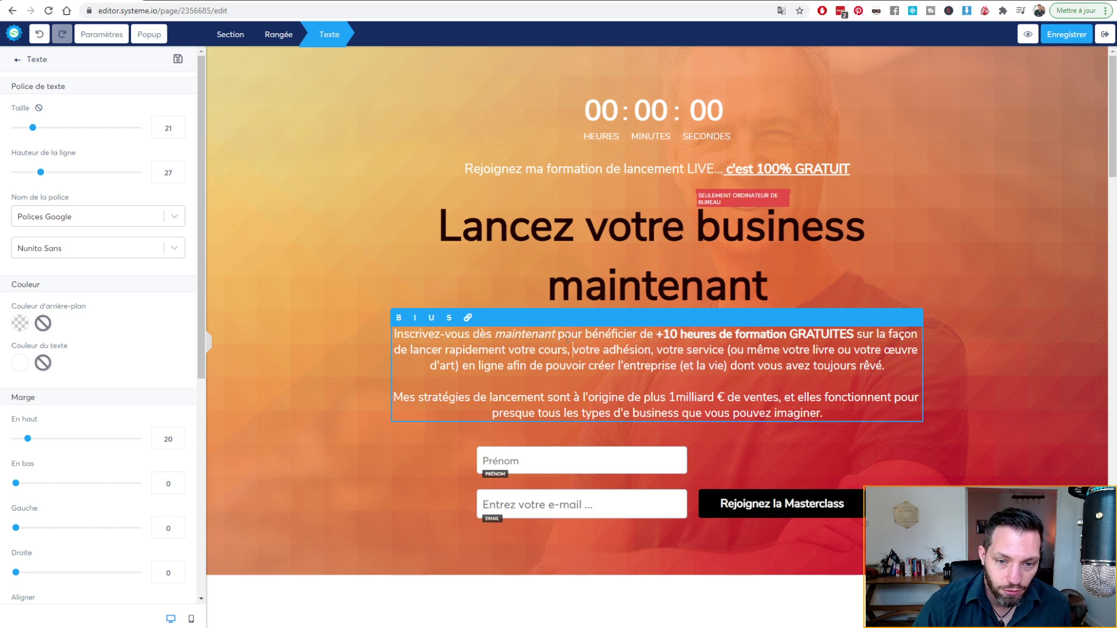
drag(471, 334, 394, 334)
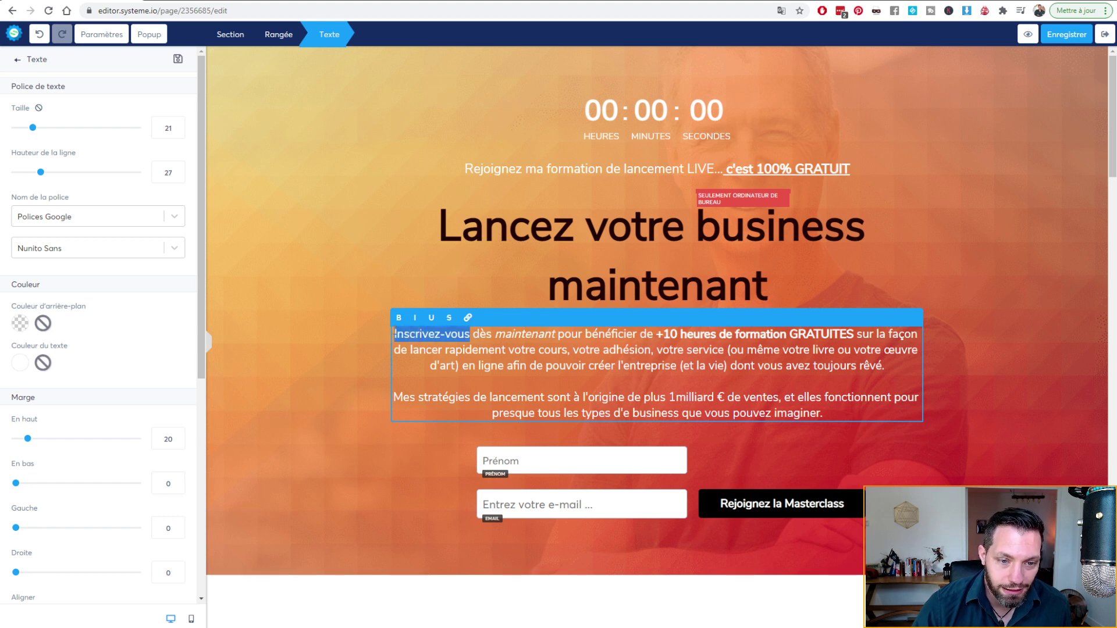
click(399, 319)
click(603, 386)
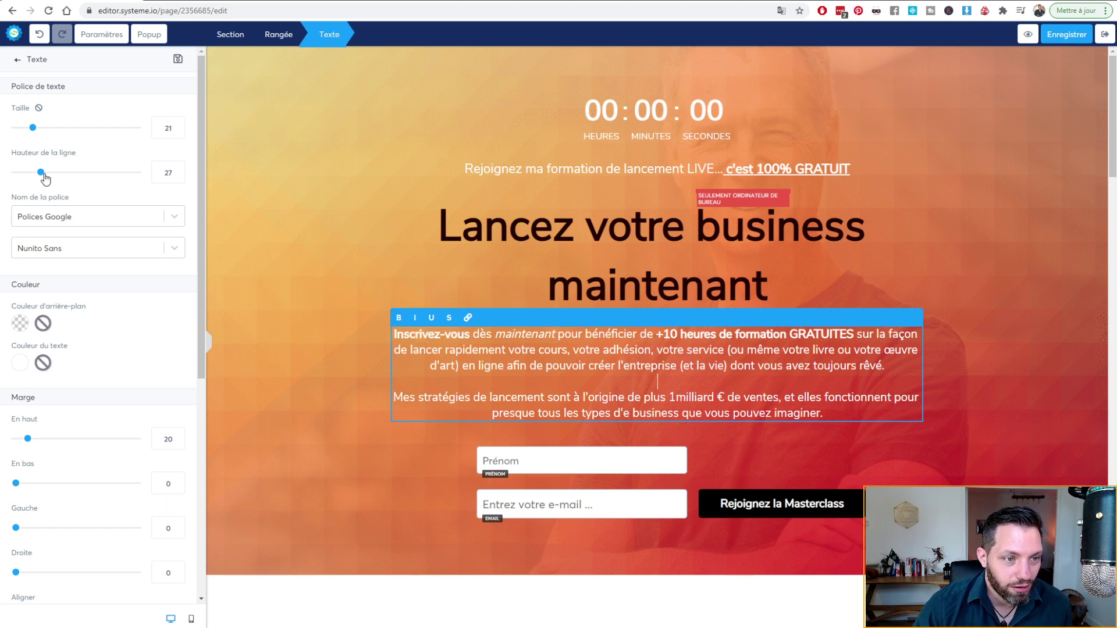
Step: Set the paragraph's line height to 28 and its top margin to 16
drag(40, 172, 42, 172)
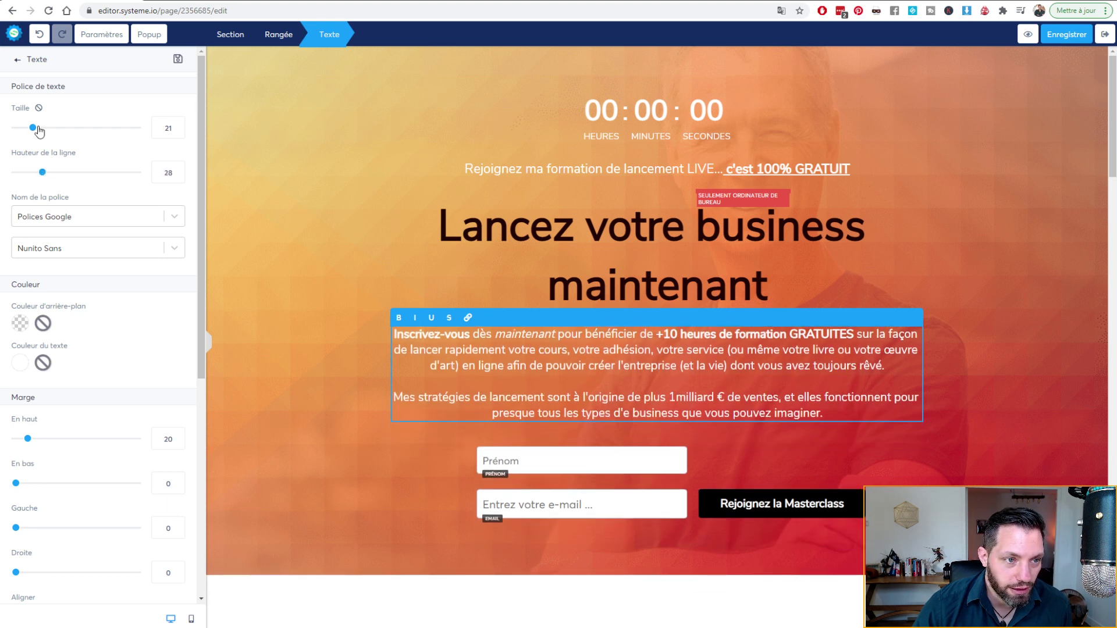
drag(33, 129, 34, 131)
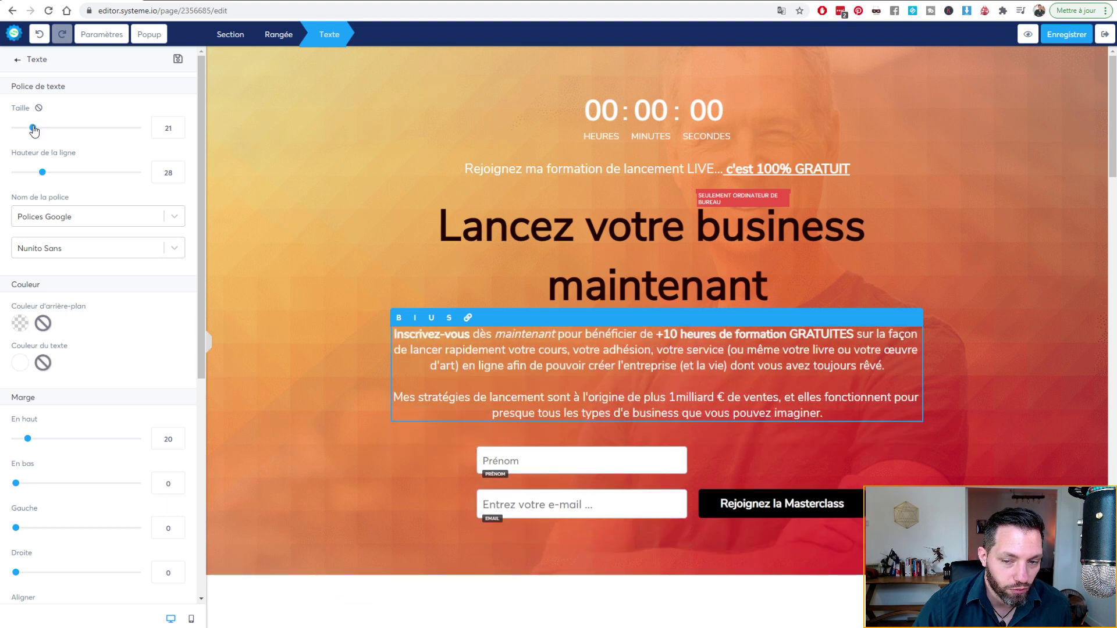
scroll(124, 308, down, 5)
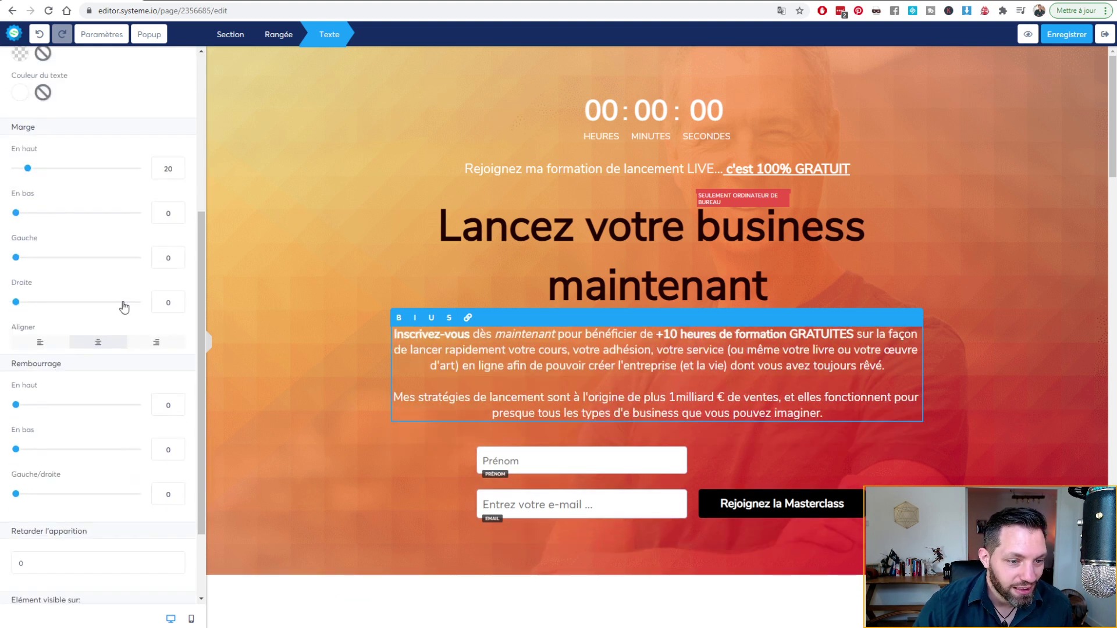
mouse_move(28, 156)
mouse_down()
mouse_move(61, 157)
mouse_move(24, 156)
mouse_move(28, 165)
mouse_up()
scroll(108, 373, down, 2)
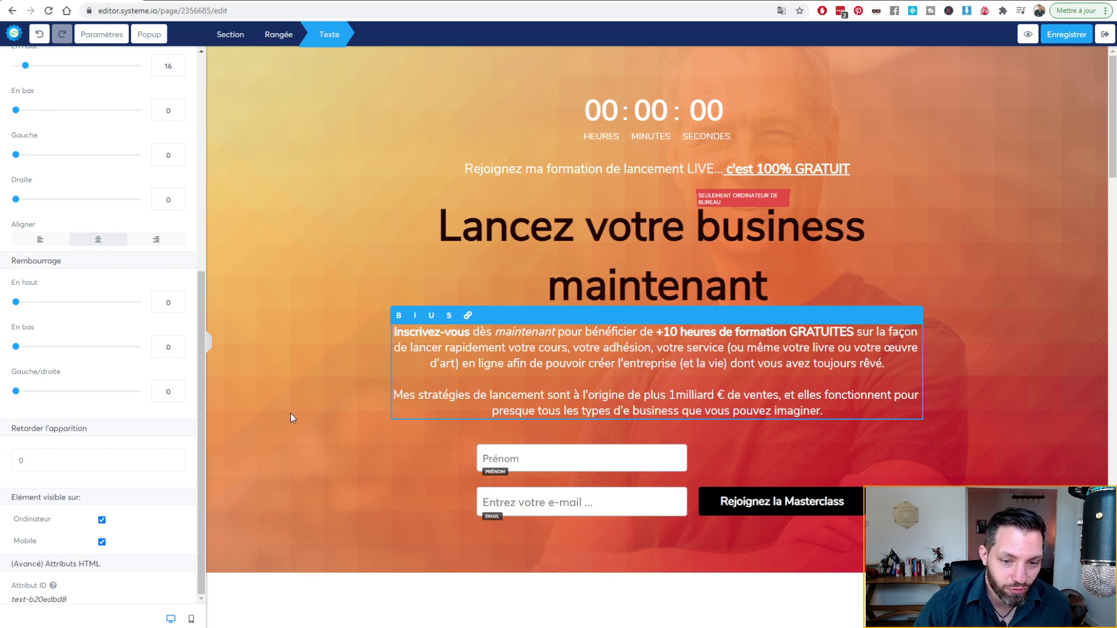
Step: Examine the font, margin, padding and visibility settings of the "Lancez votre business maintenant" headline
click(638, 239)
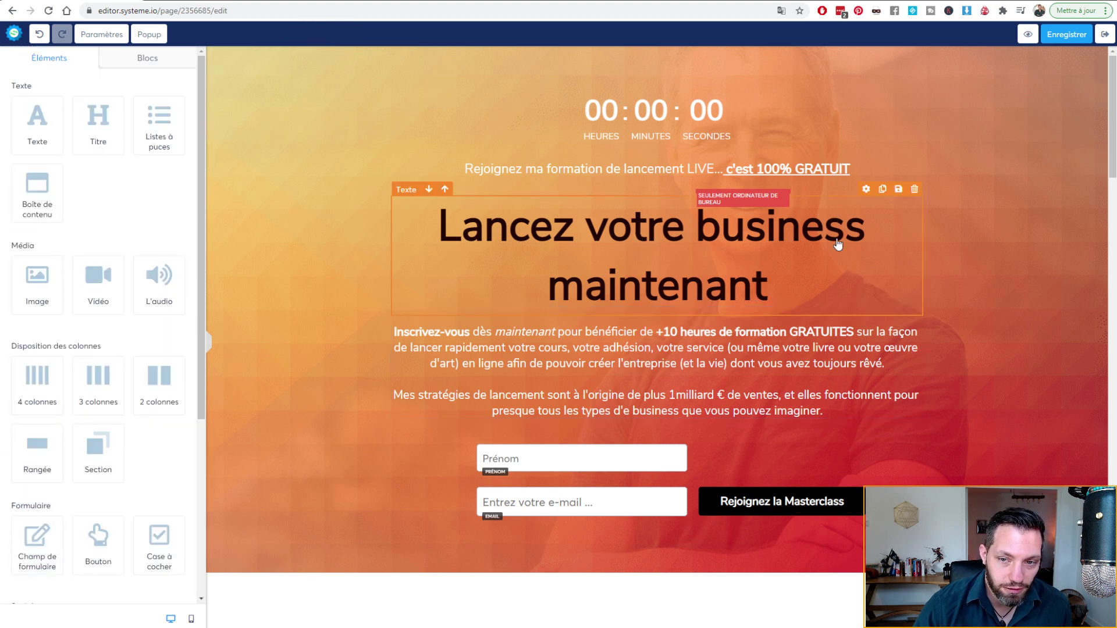
click(865, 190)
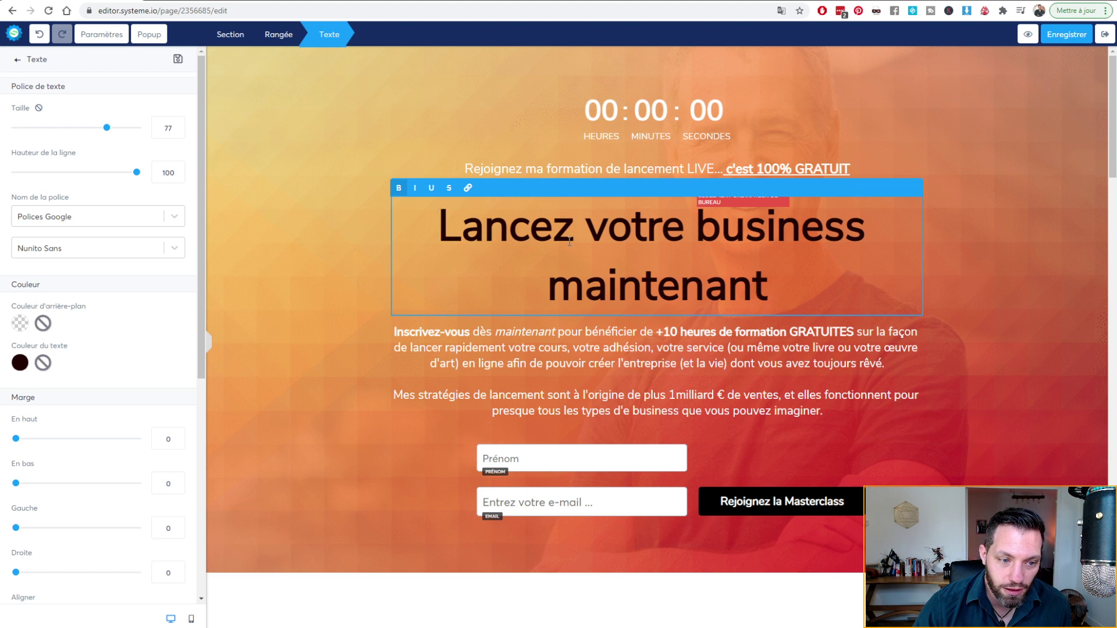
scroll(160, 315, down, 6)
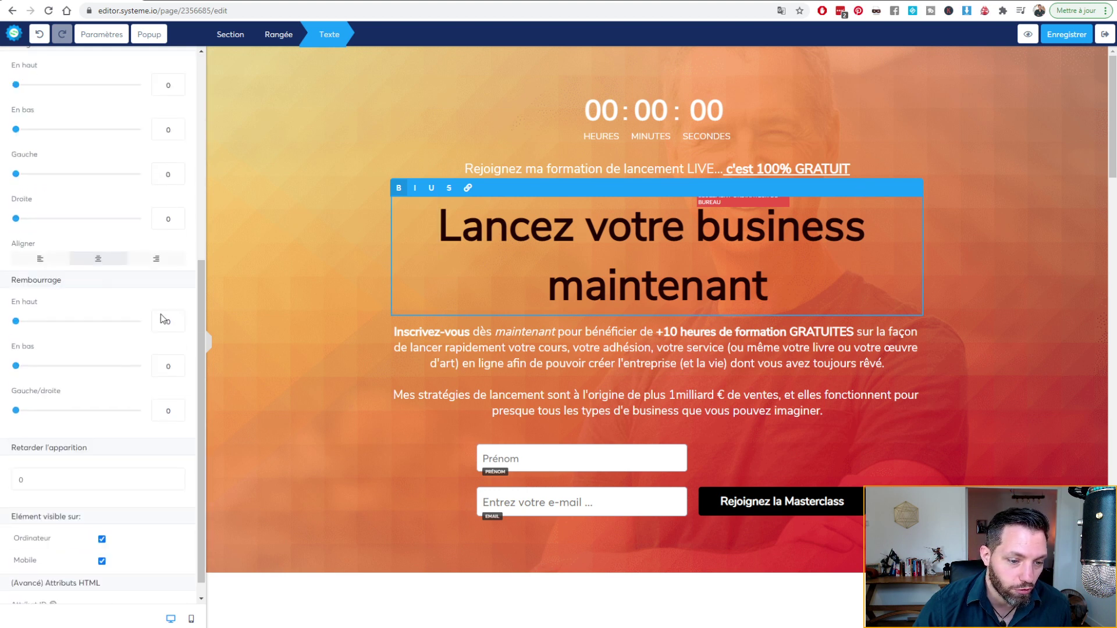
click(698, 241)
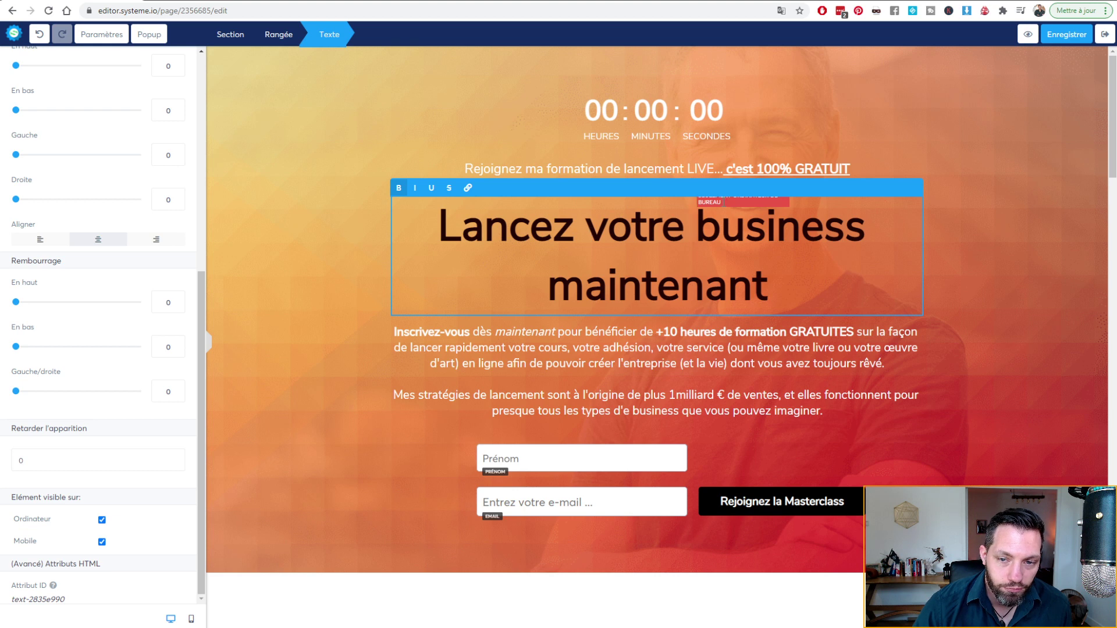
click(856, 193)
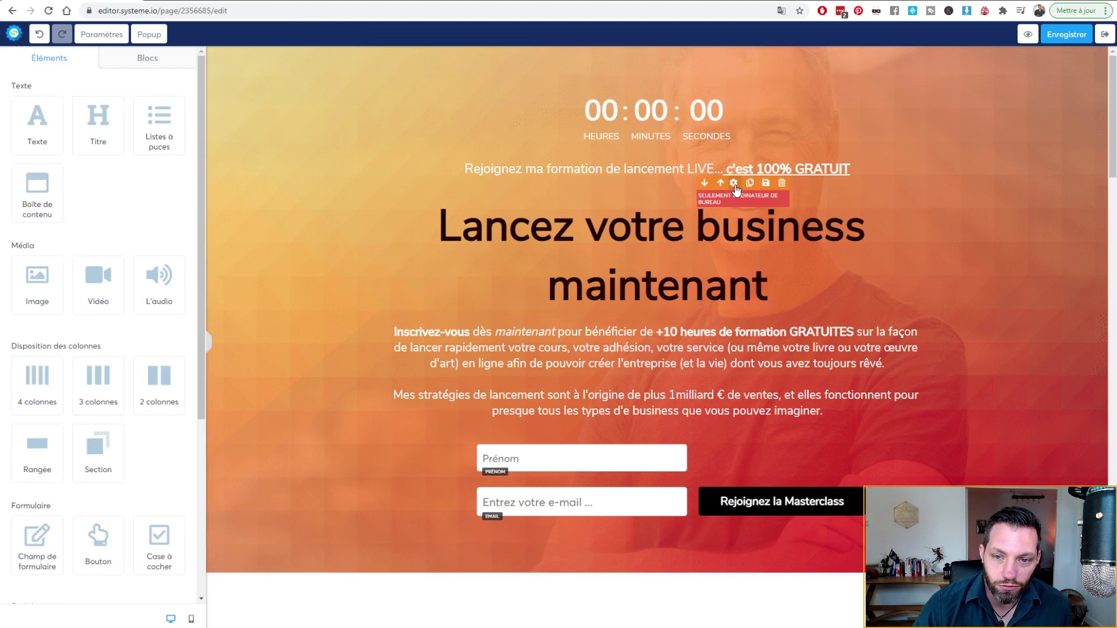
Step: Examine the mobile visibility option of the horizontal line above the headline and check the line in a page preview
click(734, 184)
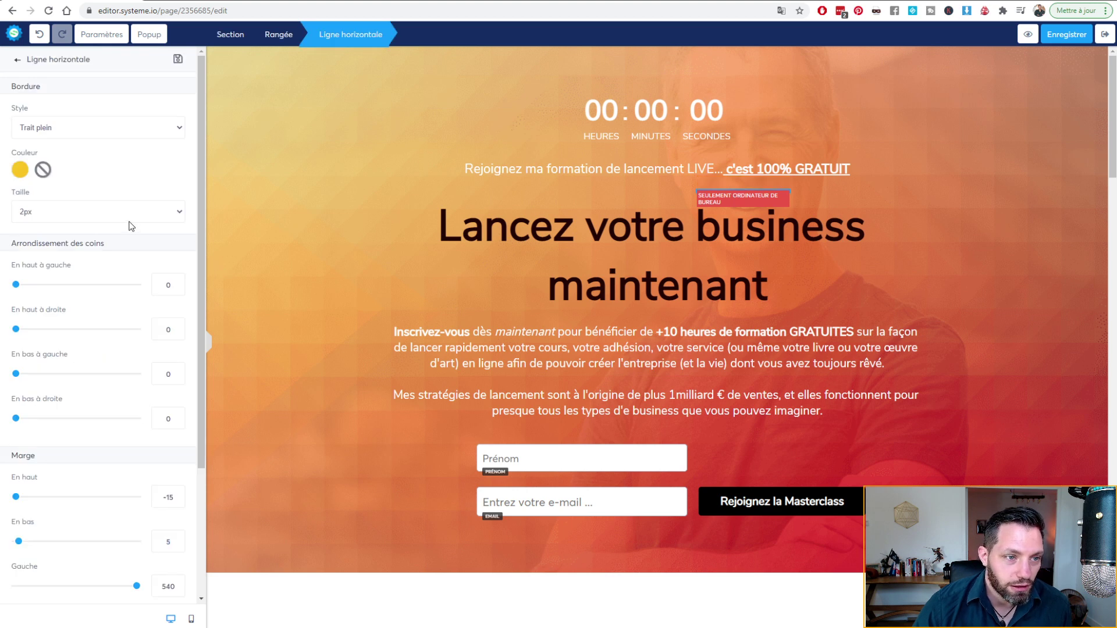
scroll(131, 226, down, 3)
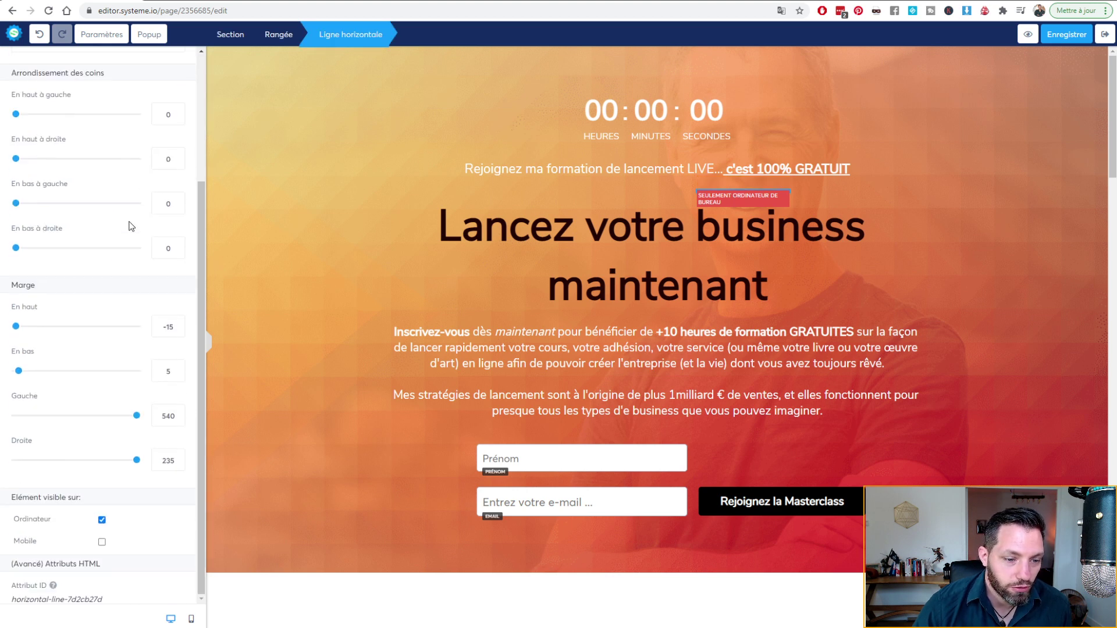
click(103, 543)
click(103, 543)
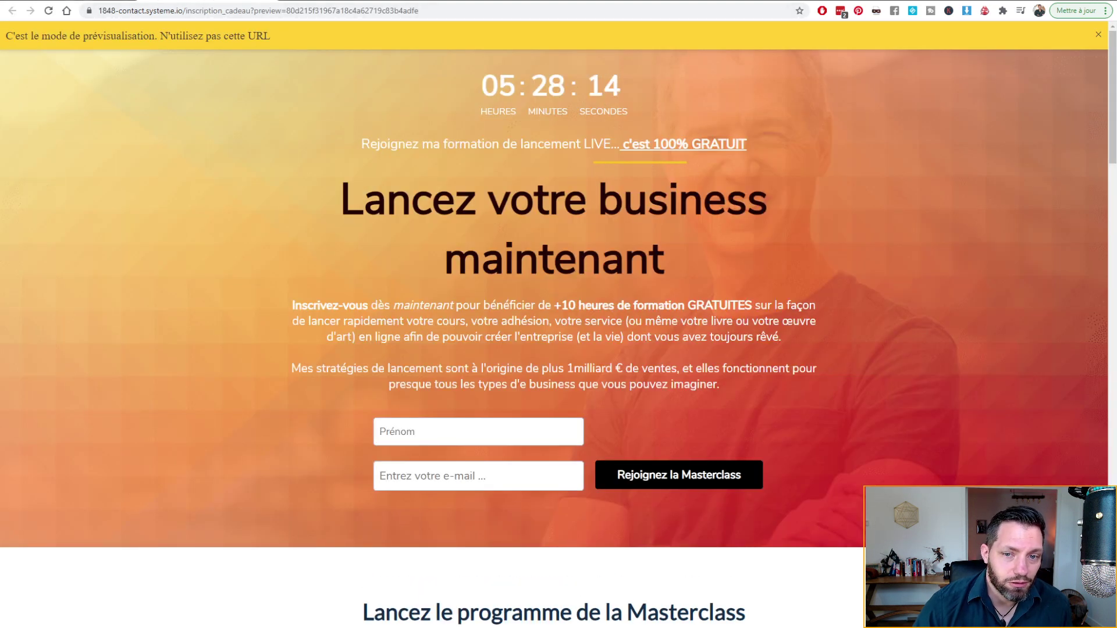
key(ctrl+w)
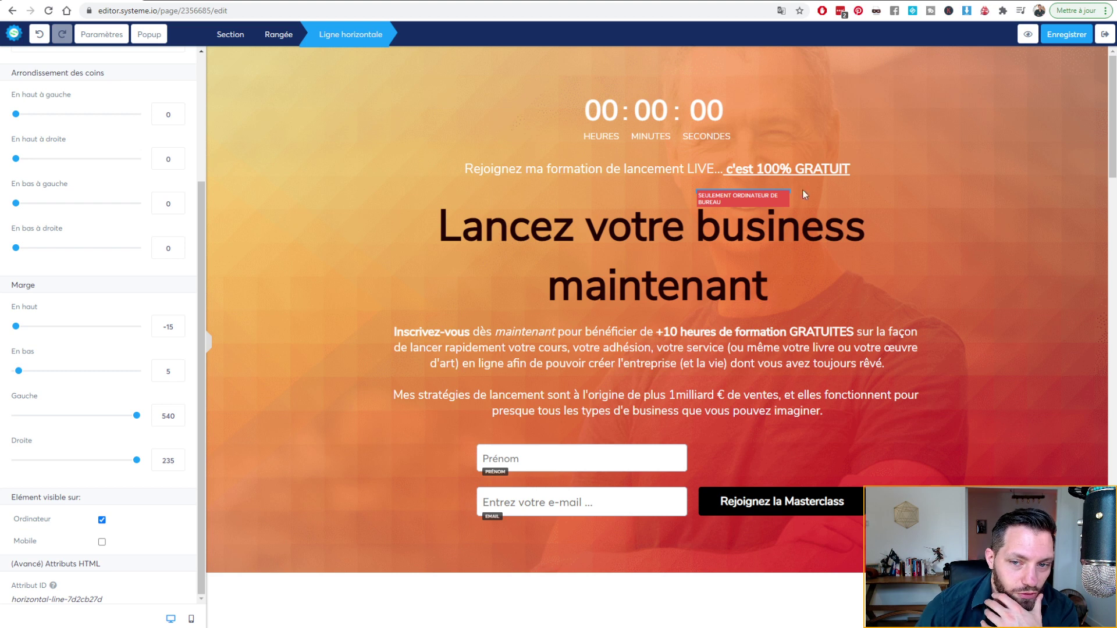
Step: Try showing the horizontal line on mobile only, restore its desktop-only visibility and leave its settings
click(102, 541)
click(102, 520)
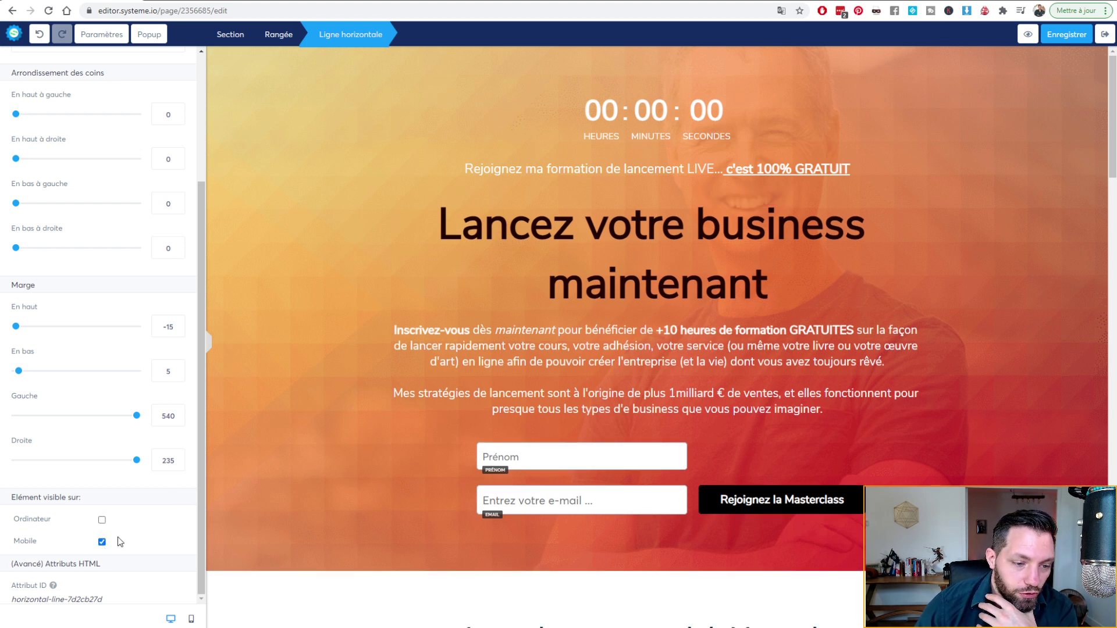
click(101, 522)
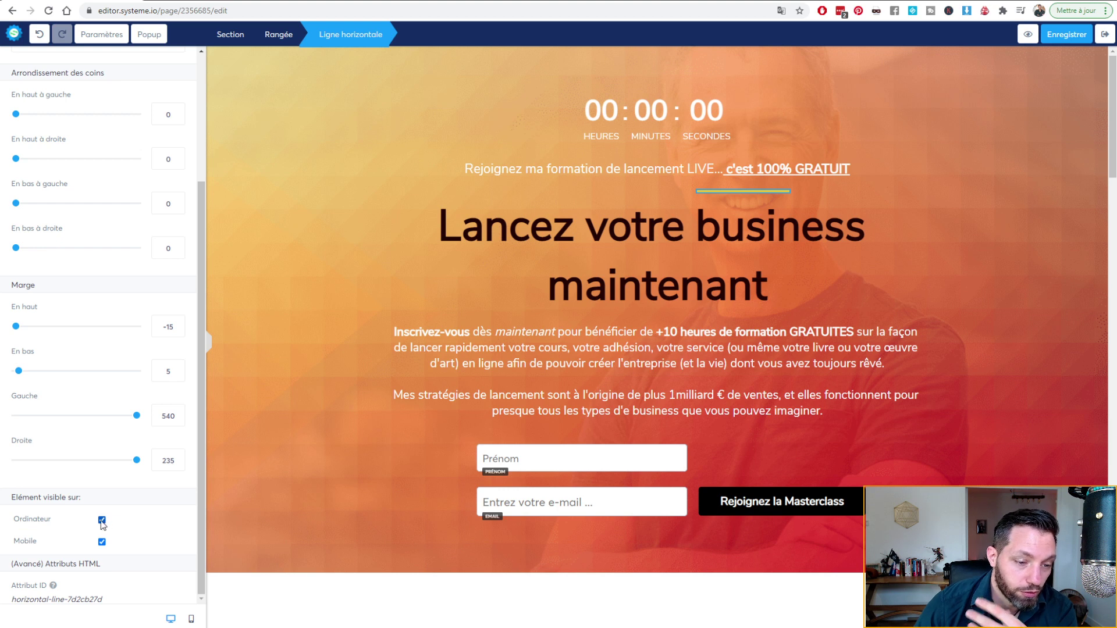
click(102, 542)
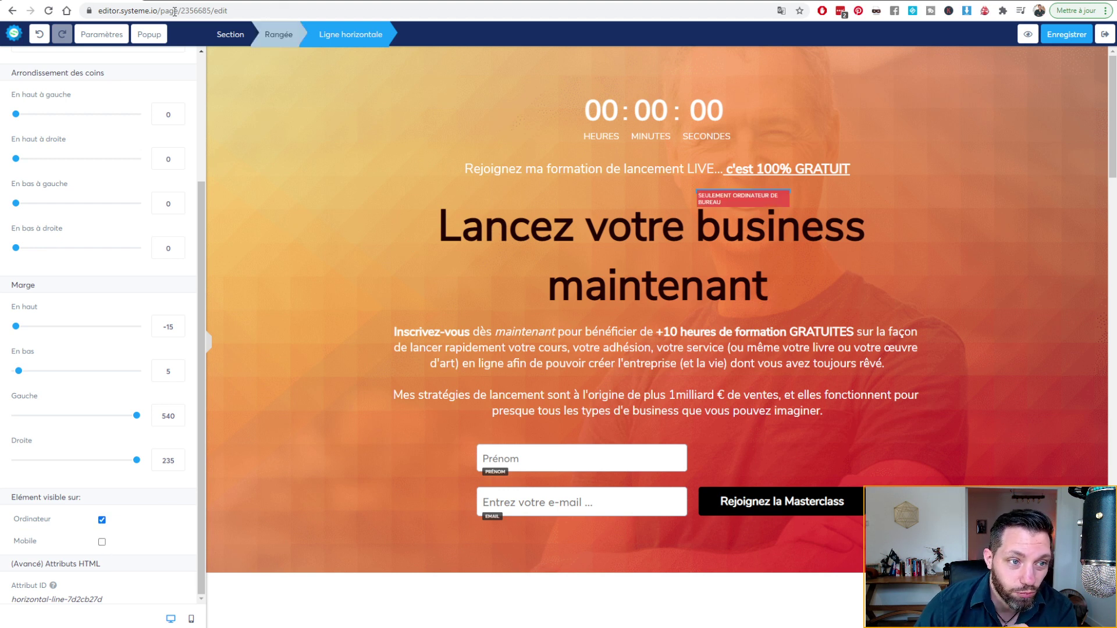
scroll(151, 465, up, 3)
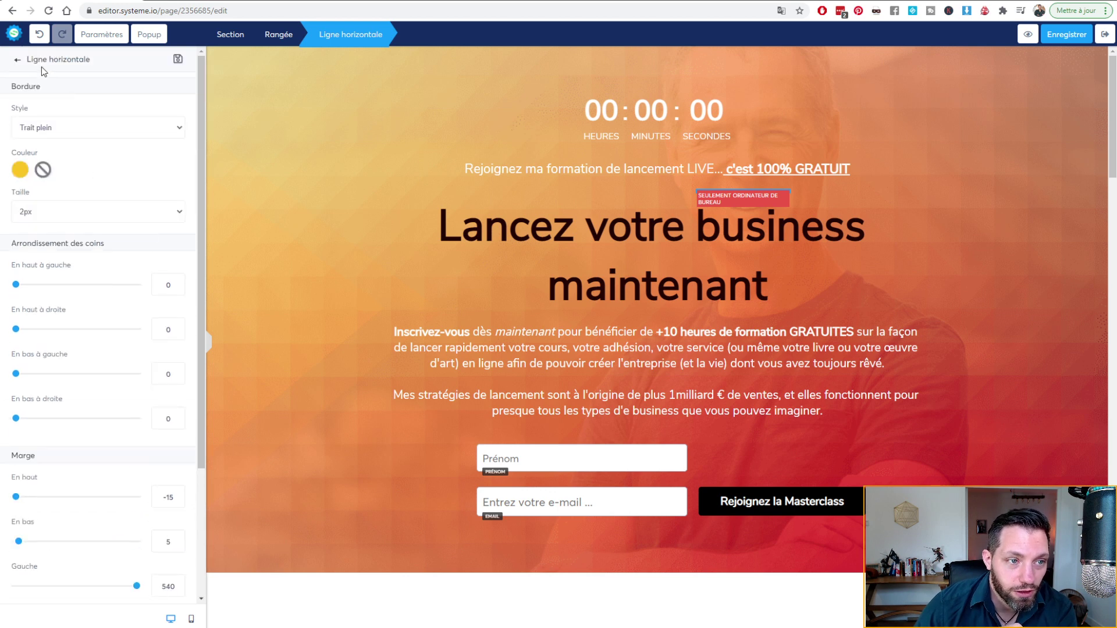
click(18, 61)
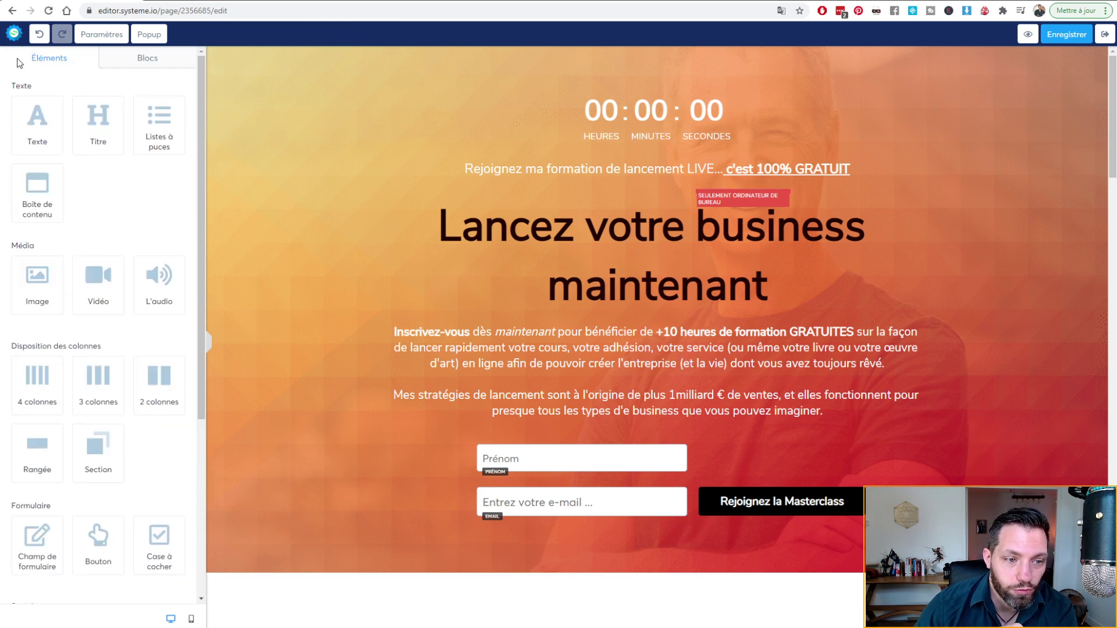
Step: Examine the background image upload options and the text of the "Comment lancer Leçon LIVE 1" card in the Masterclass programme
scroll(535, 282, down, 10)
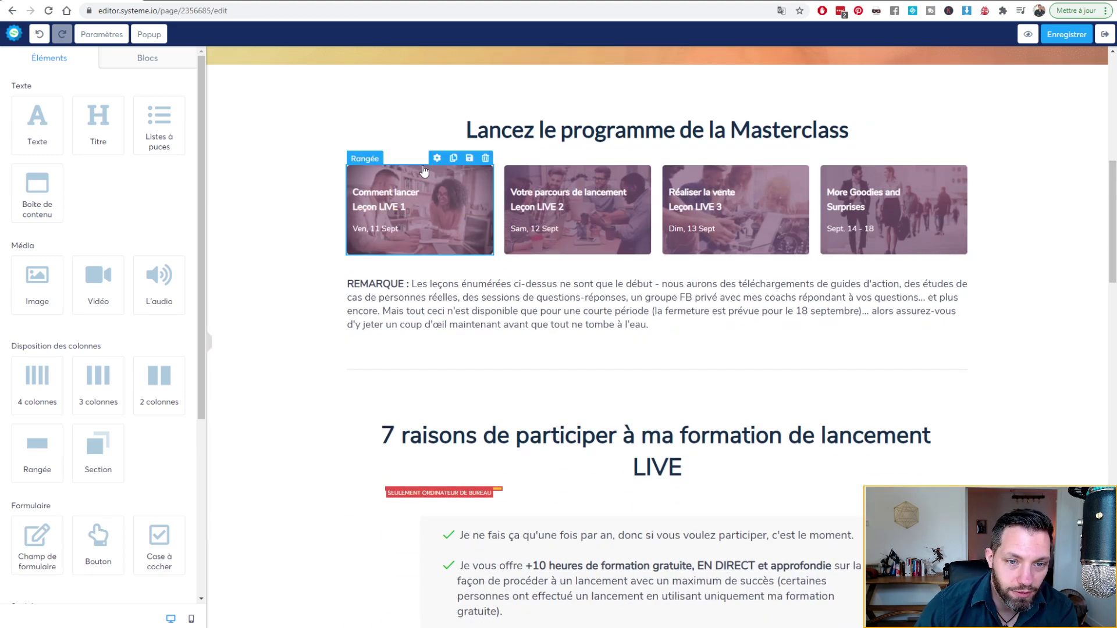
click(437, 159)
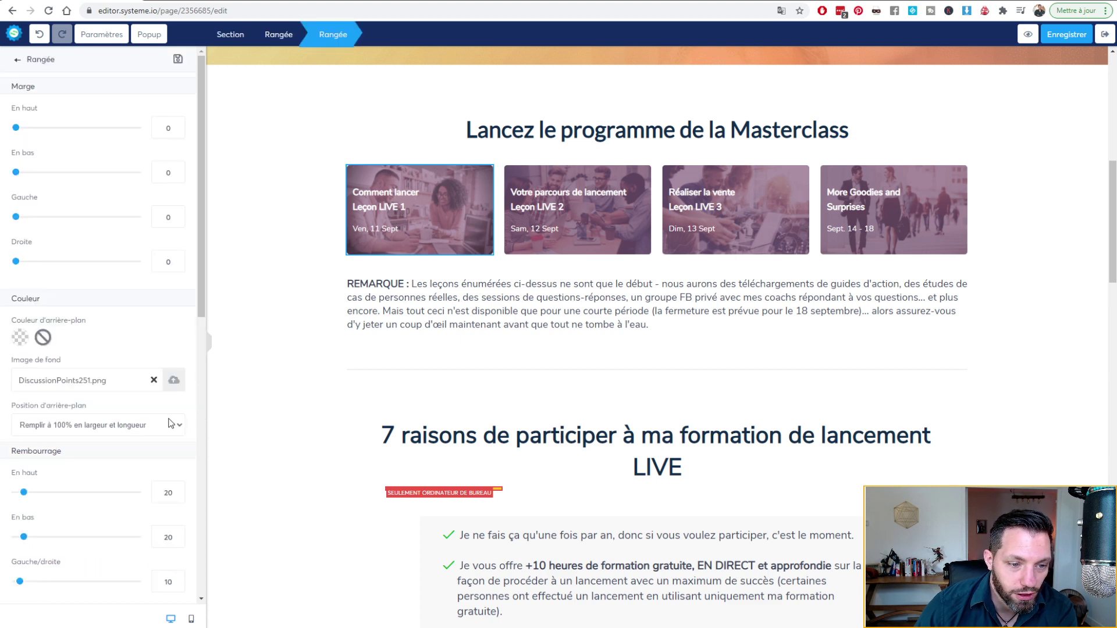
click(173, 383)
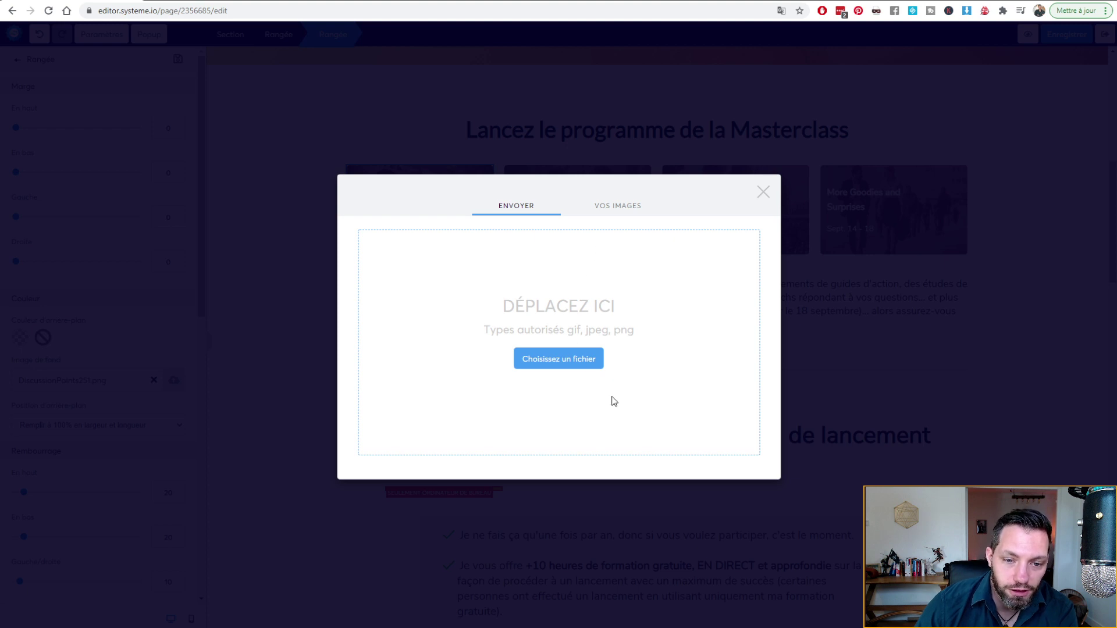
click(618, 207)
click(532, 190)
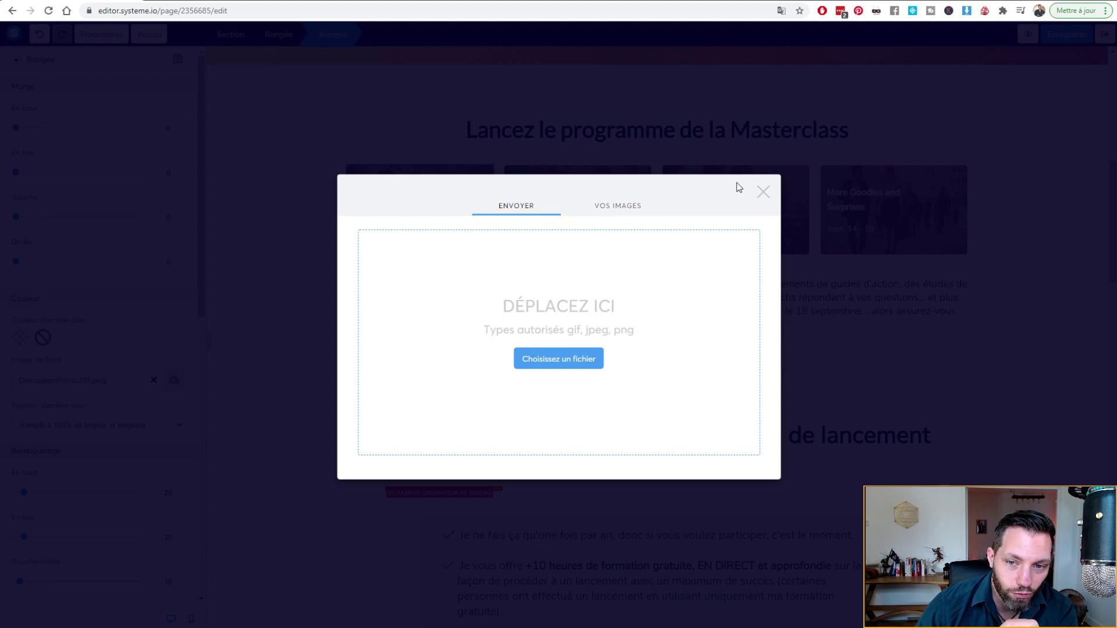
click(763, 194)
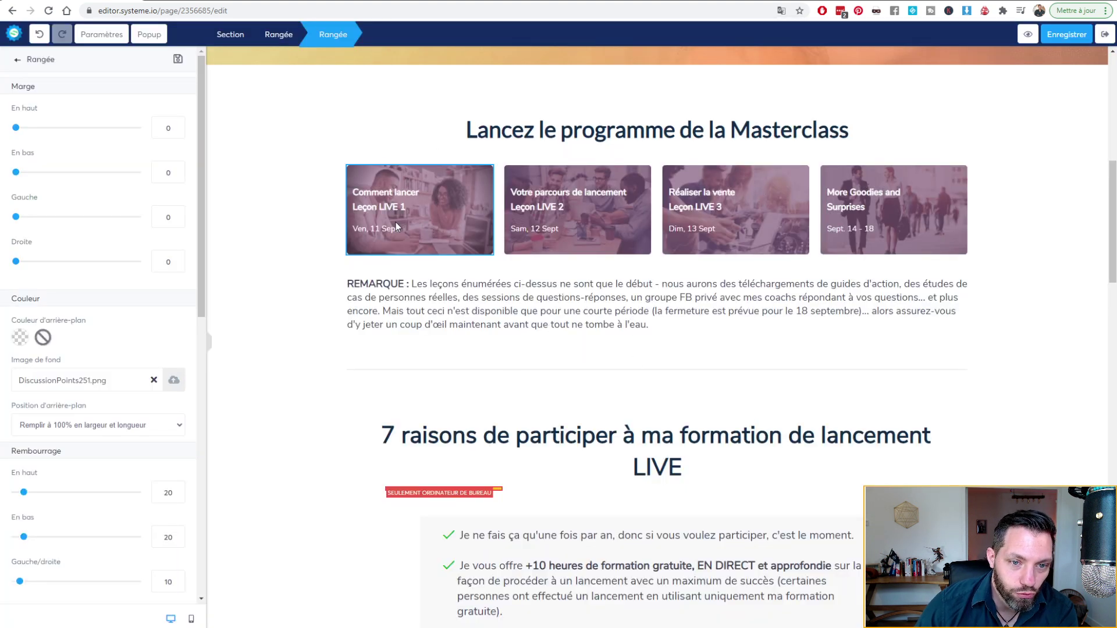
click(395, 204)
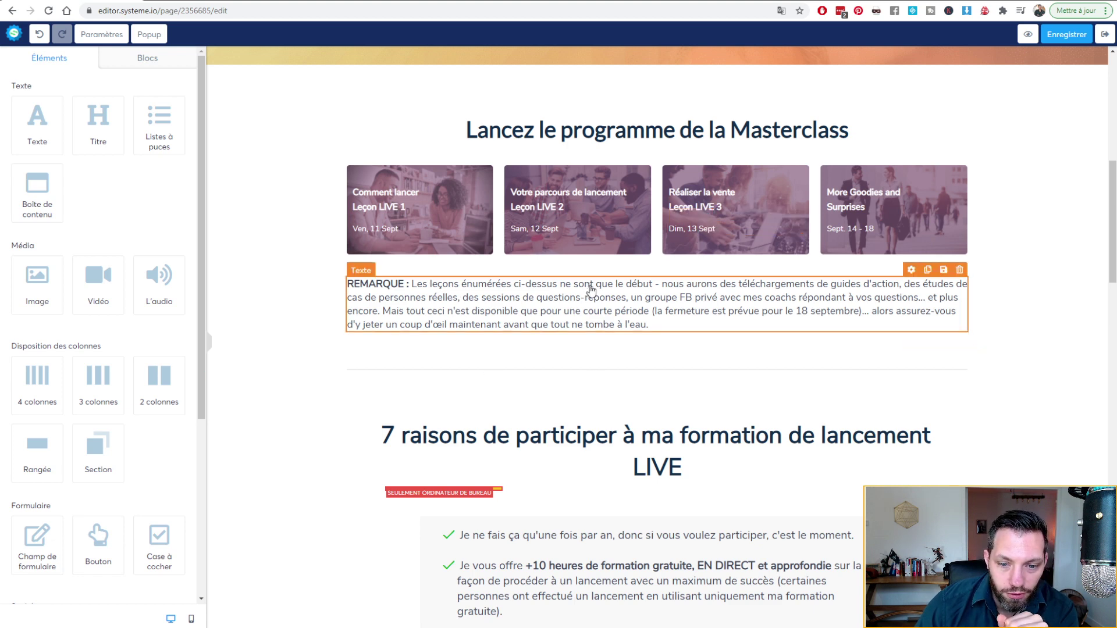
Step: Change the bullet icon of the "7 raisons de participer" list to flaticon-check
scroll(591, 292, down, 6)
scroll(593, 291, down, 1)
click(557, 236)
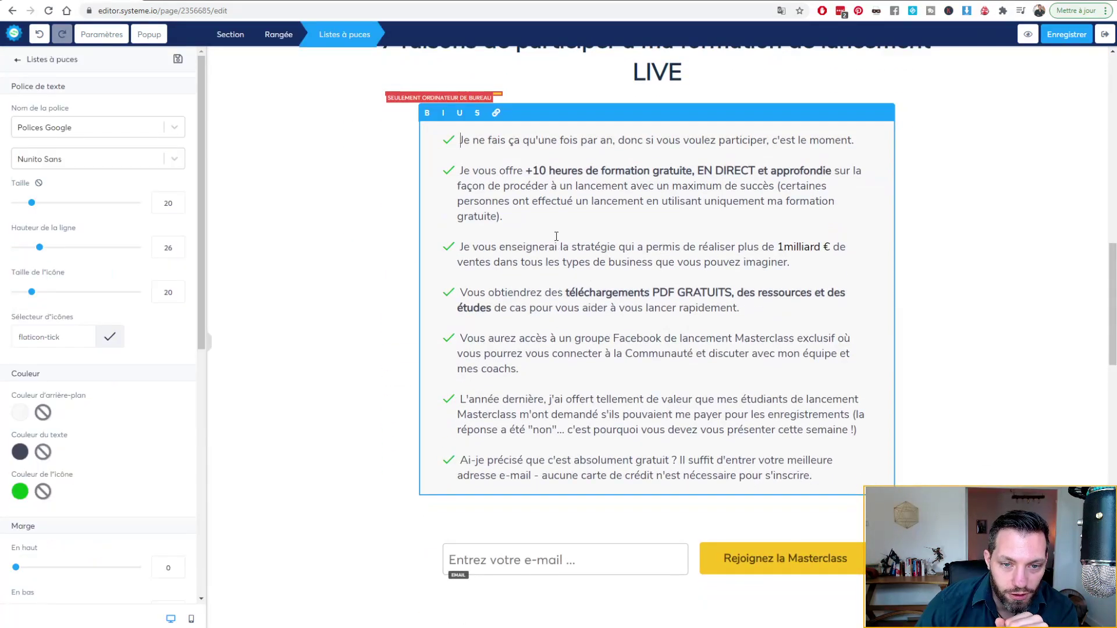
click(109, 337)
click(51, 404)
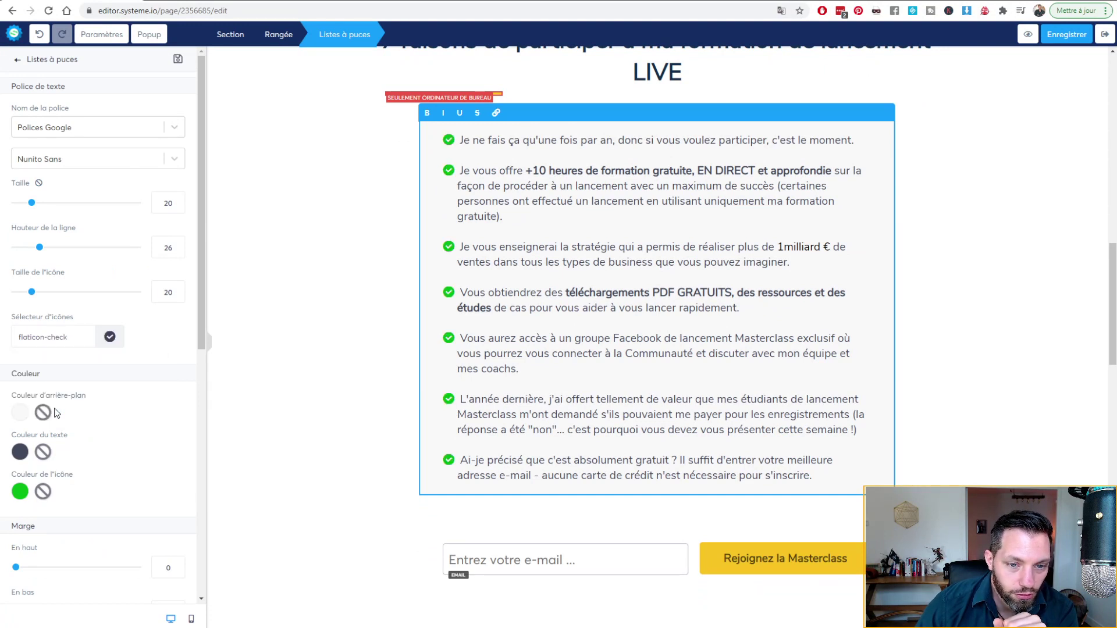
Step: Try the flaticon-correct and flaticon-checked icons on the "7 raisons de participer" bullet list
click(109, 337)
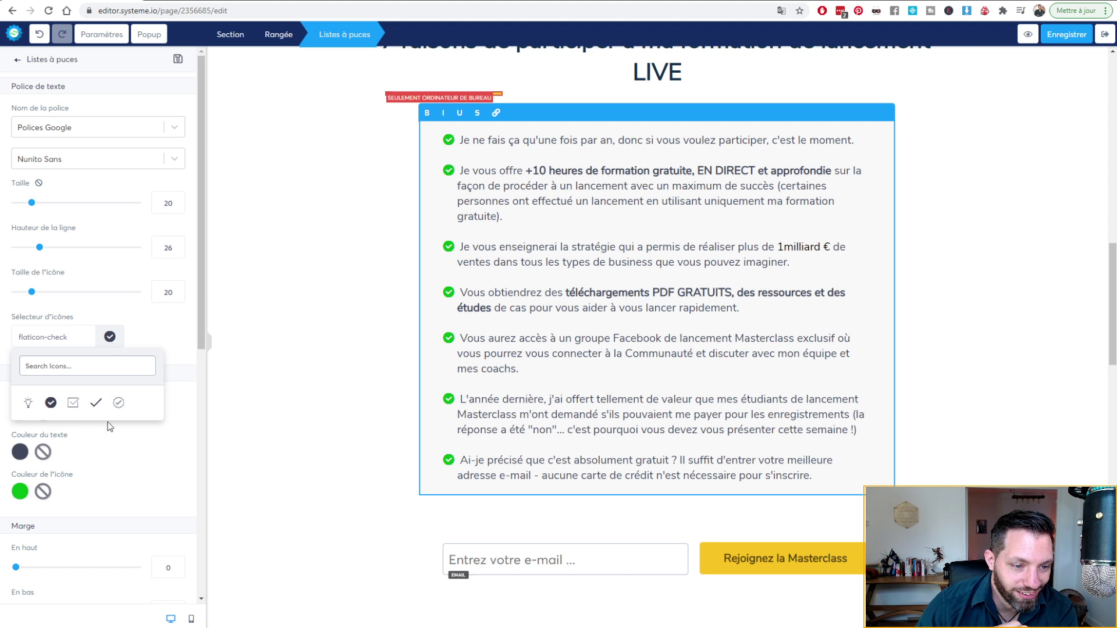
click(116, 403)
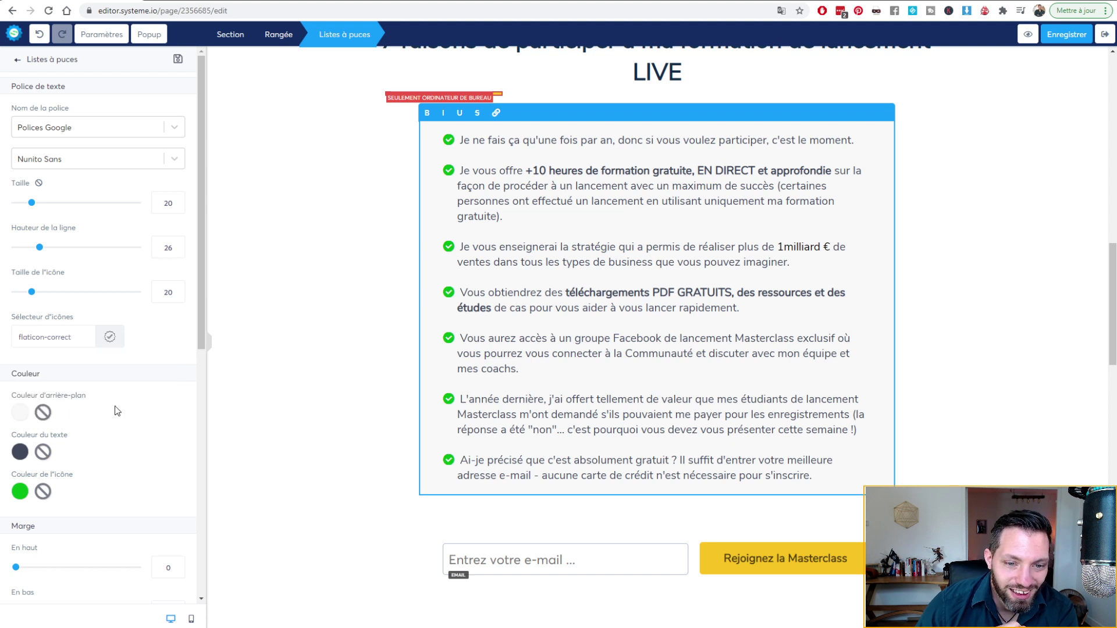
click(108, 340)
click(72, 405)
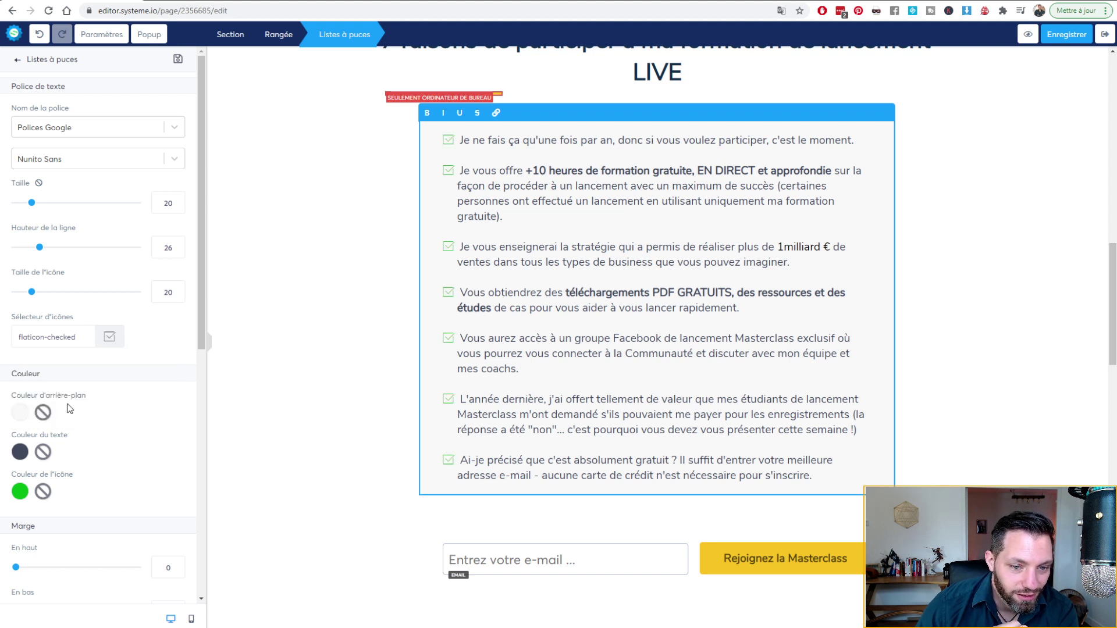
click(110, 338)
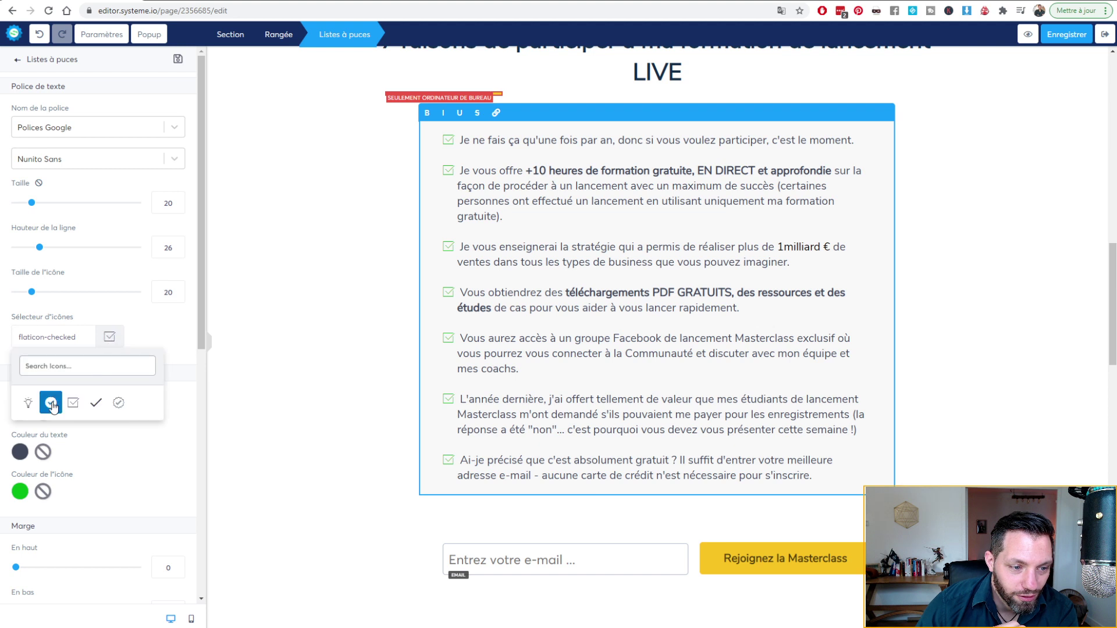
click(54, 402)
Step: Set the icon of the "7 raisons de participer" bullet list to flaticon-idea
click(109, 337)
click(87, 400)
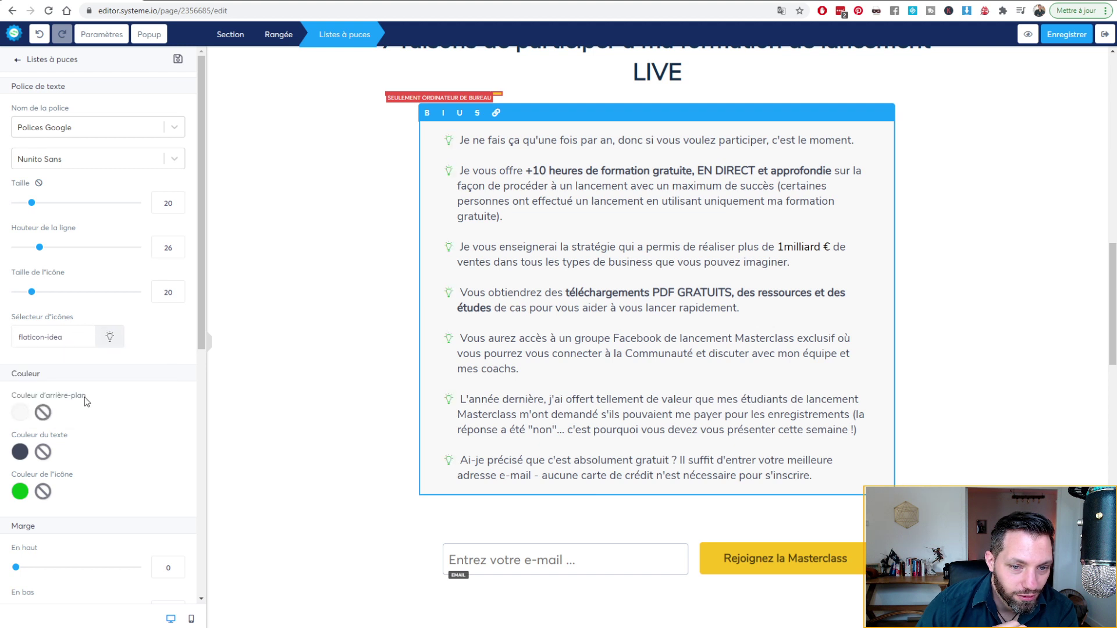
scroll(120, 378, down, 2)
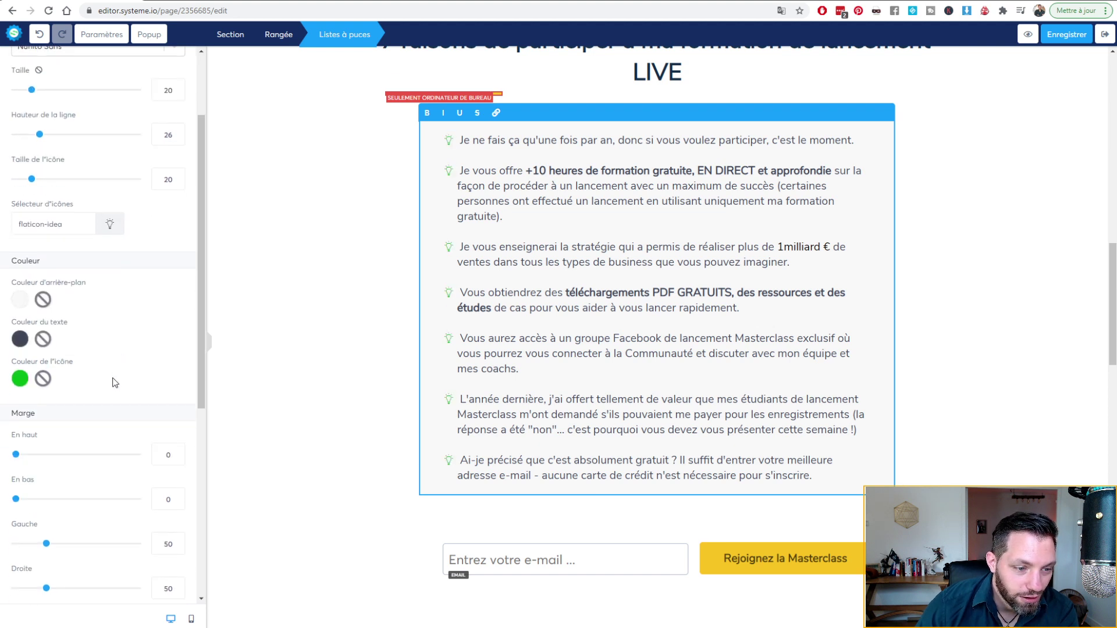
Step: Examine the testimonial blocks below the second sign-up form and the text settings of one testimonial
scroll(663, 401, down, 6)
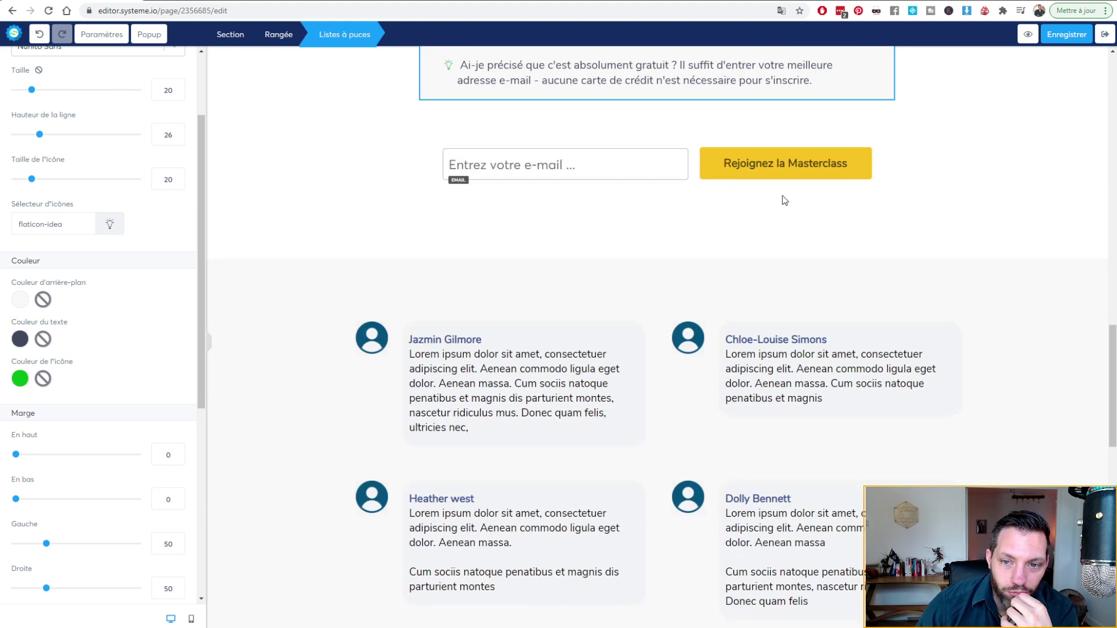
click(624, 167)
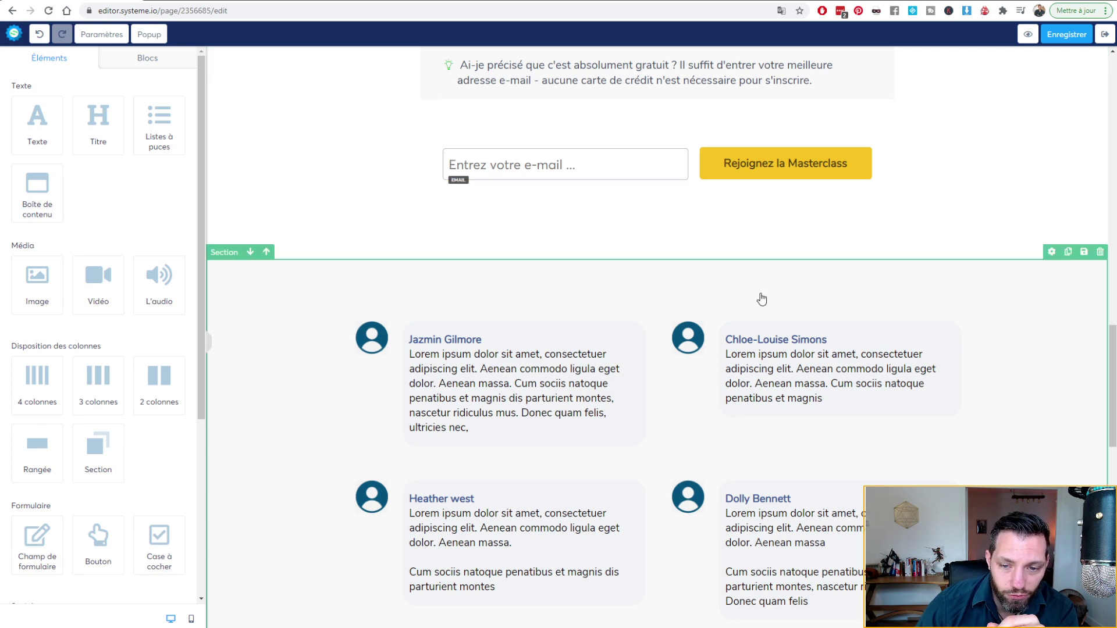
scroll(762, 300, down, 7)
click(413, 284)
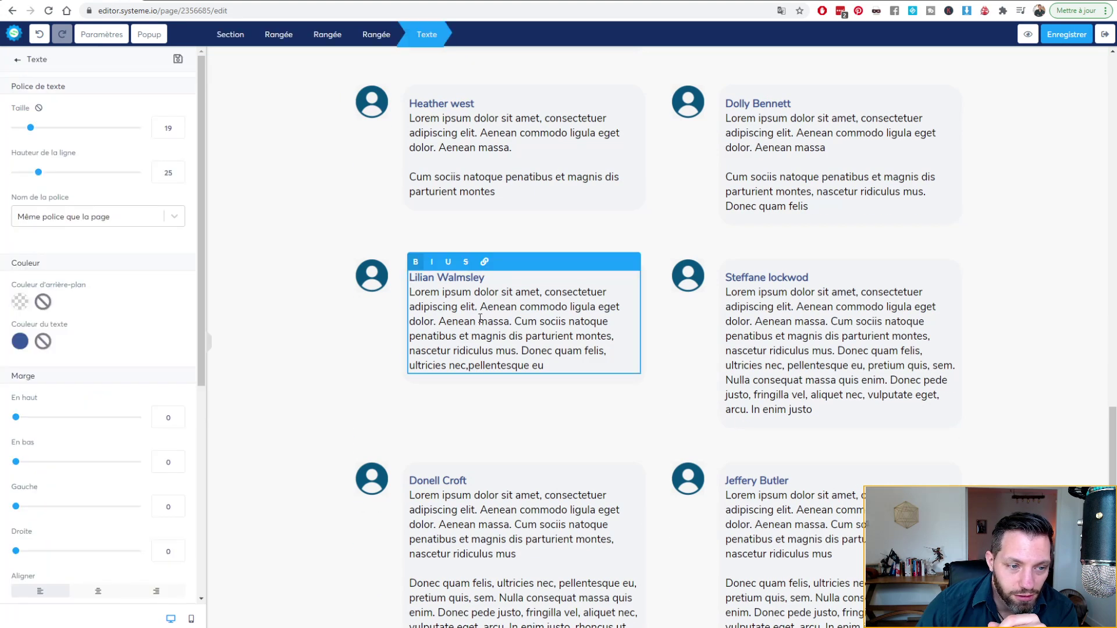
scroll(99, 249, down, 5)
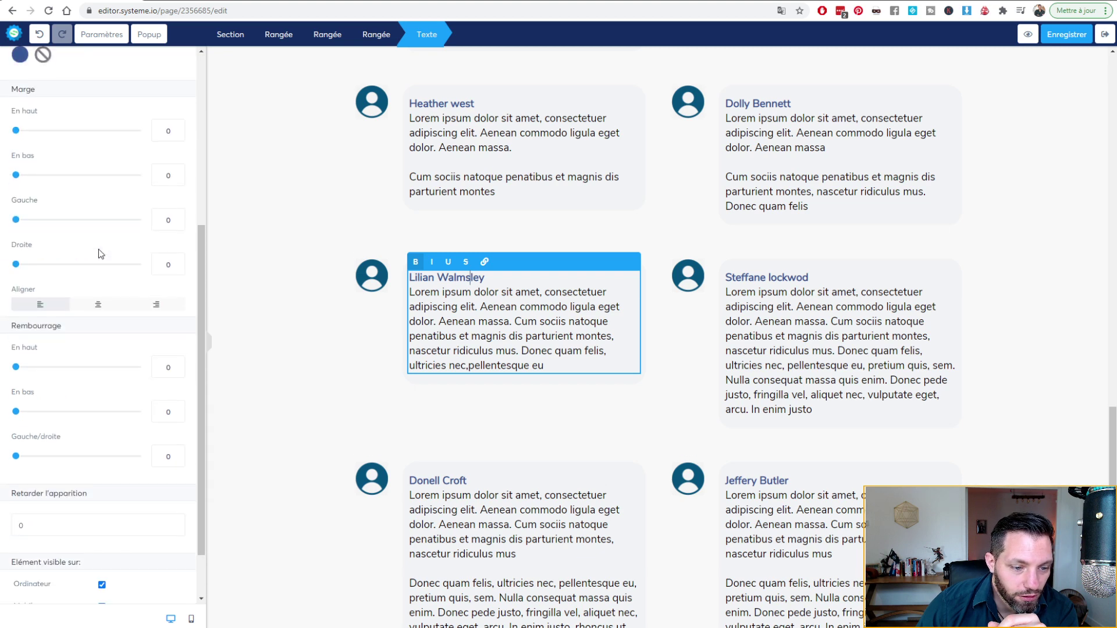
scroll(99, 249, up, 5)
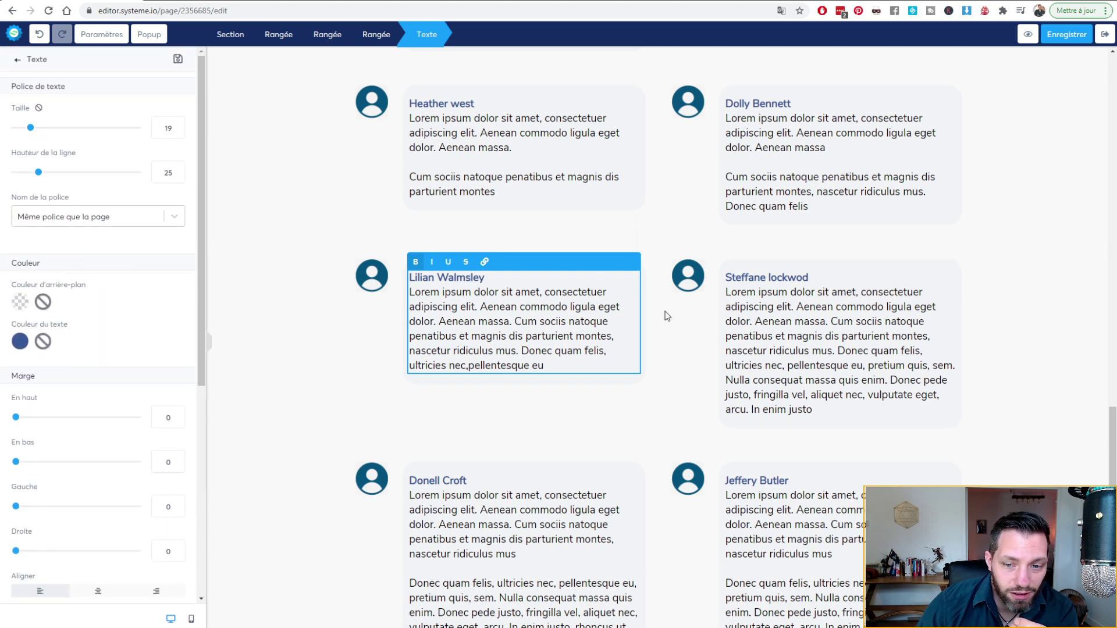
scroll(675, 327, down, 2)
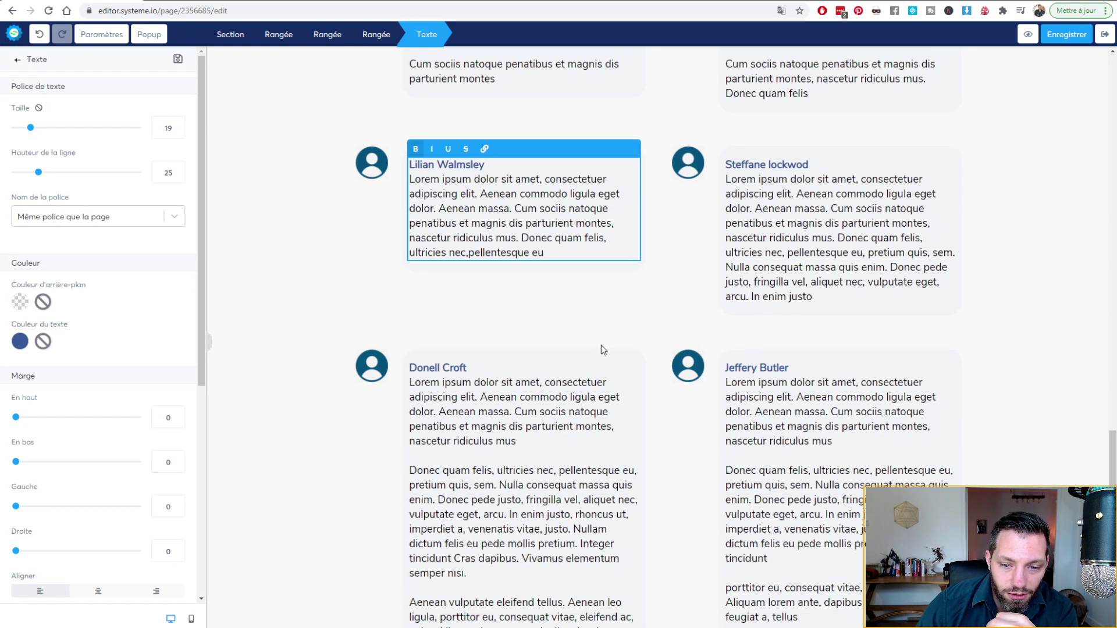
click(980, 368)
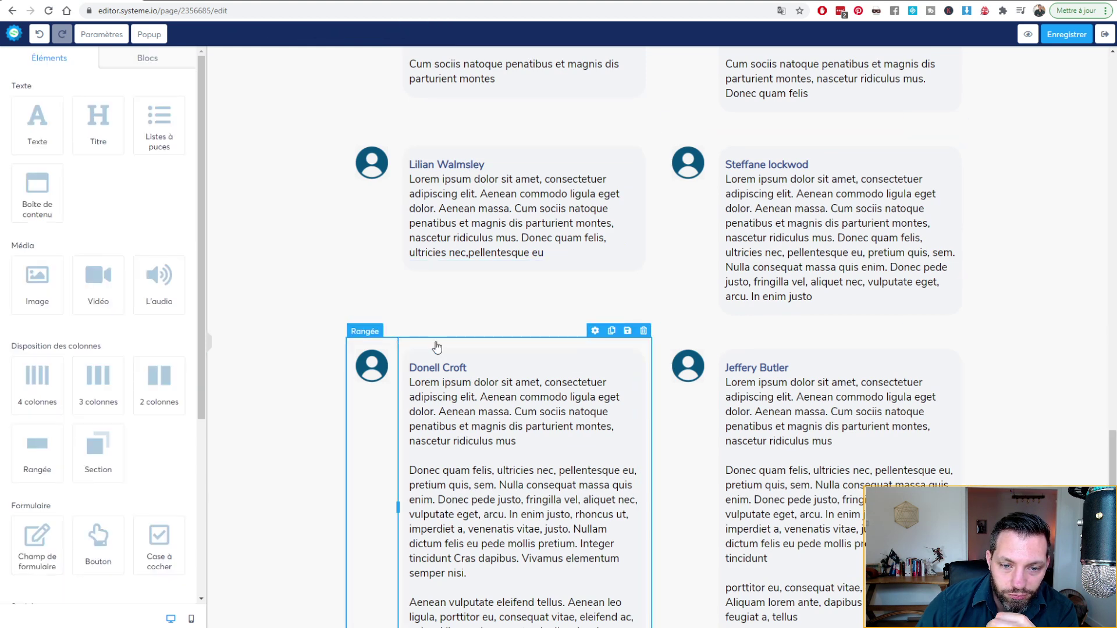
Step: Save the capture page and leave the page editor for the funnel's step list
scroll(304, 147, up, 15)
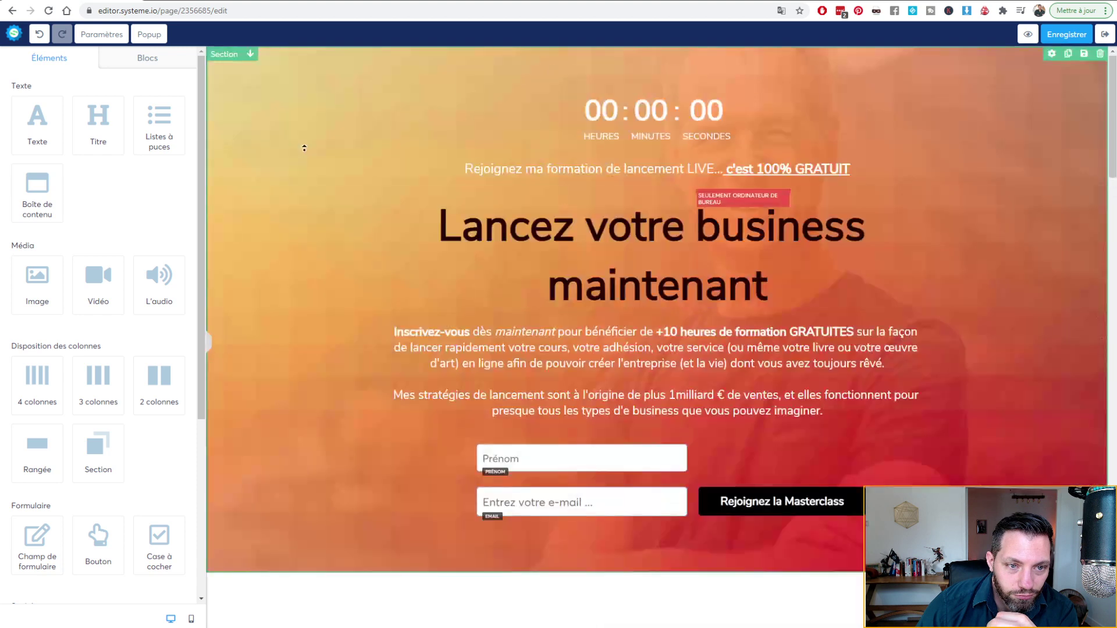
click(1067, 35)
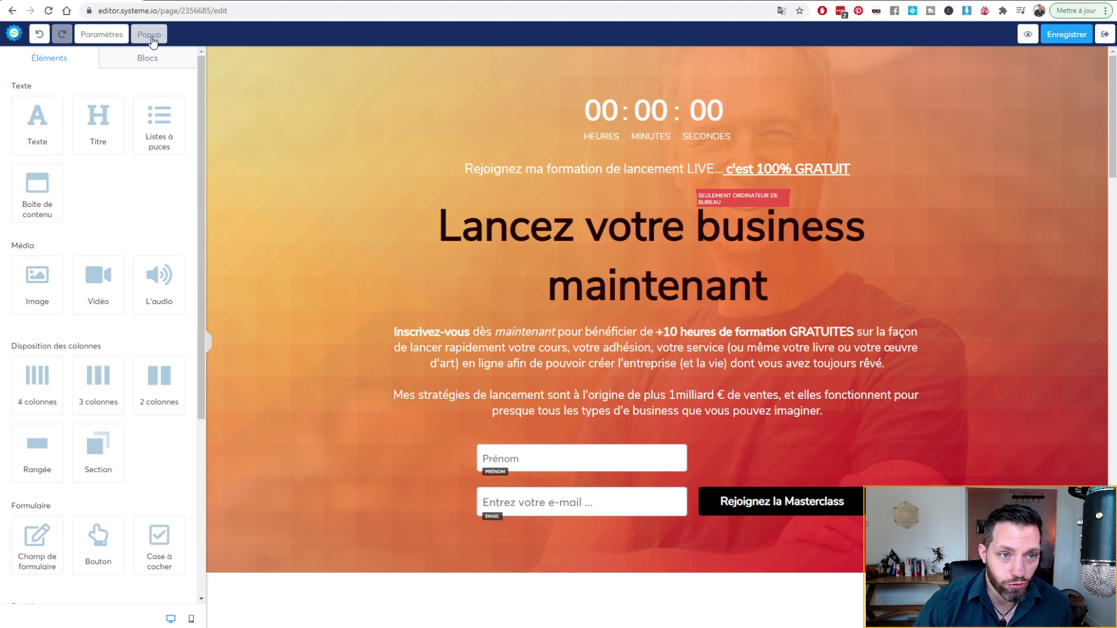
click(1105, 36)
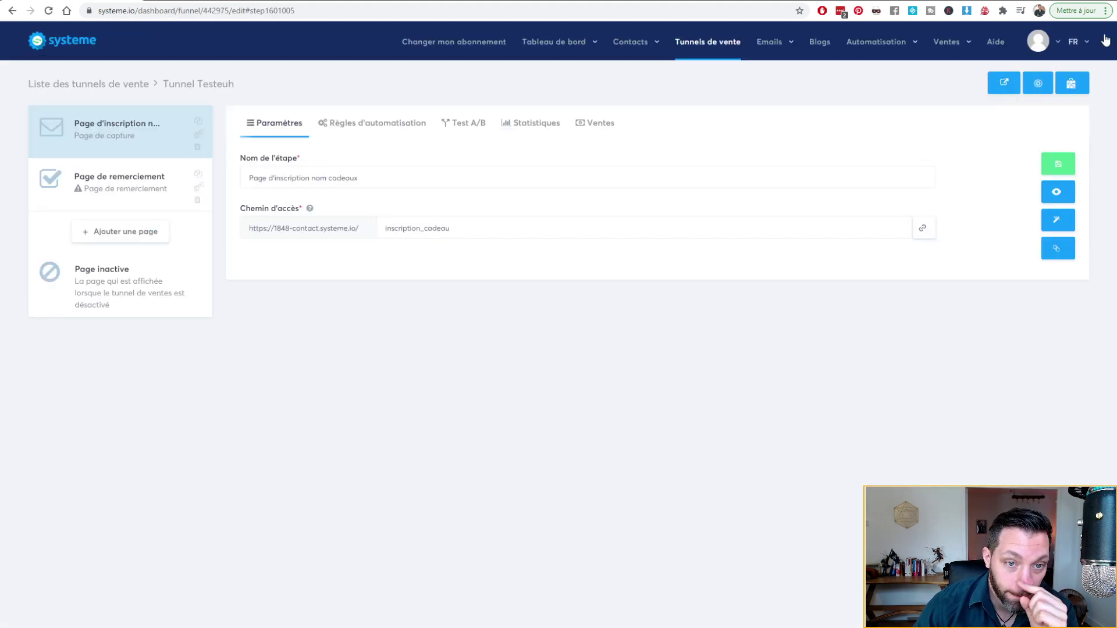
Step: Open the thank-you page step and preview its "MERCI !" template and the blue "Merci pour votre inscription !" download template
click(114, 182)
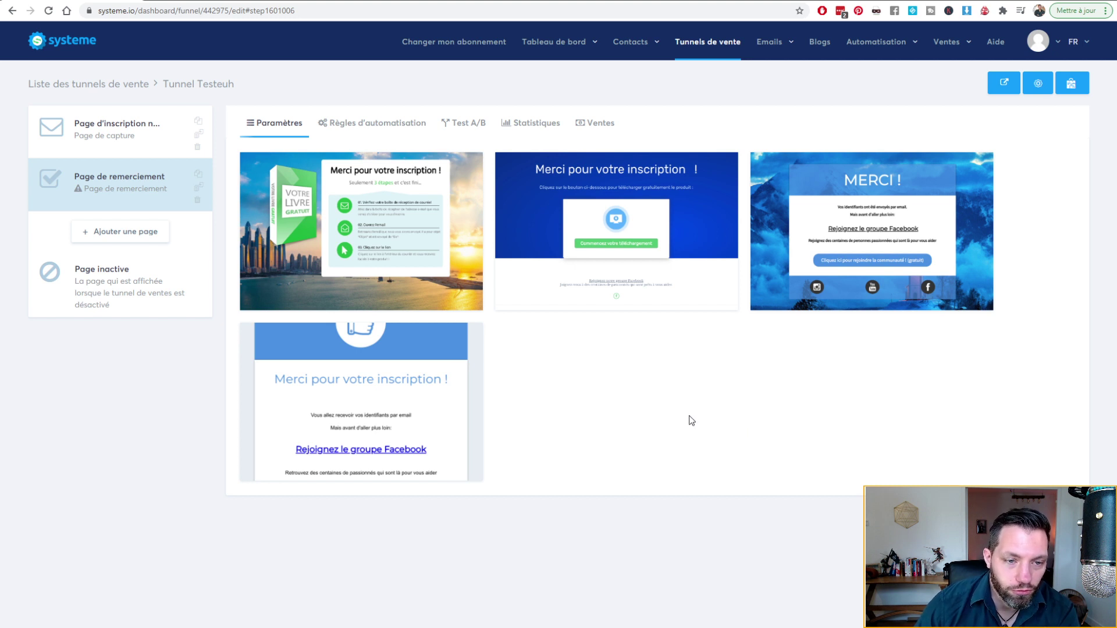
mouse_move(353, 212)
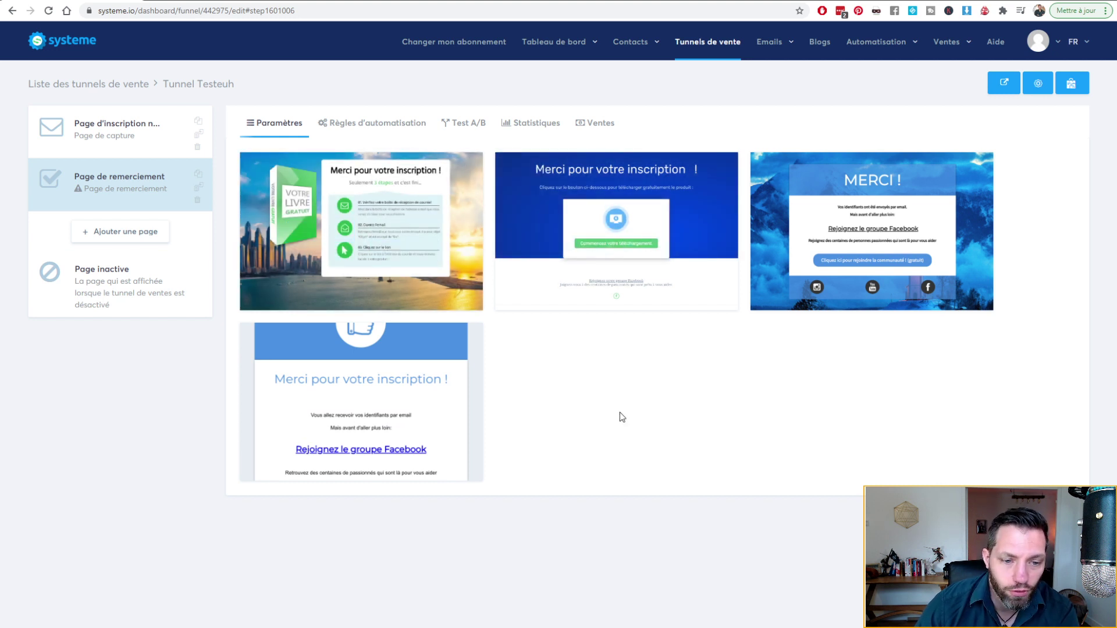
mouse_move(911, 309)
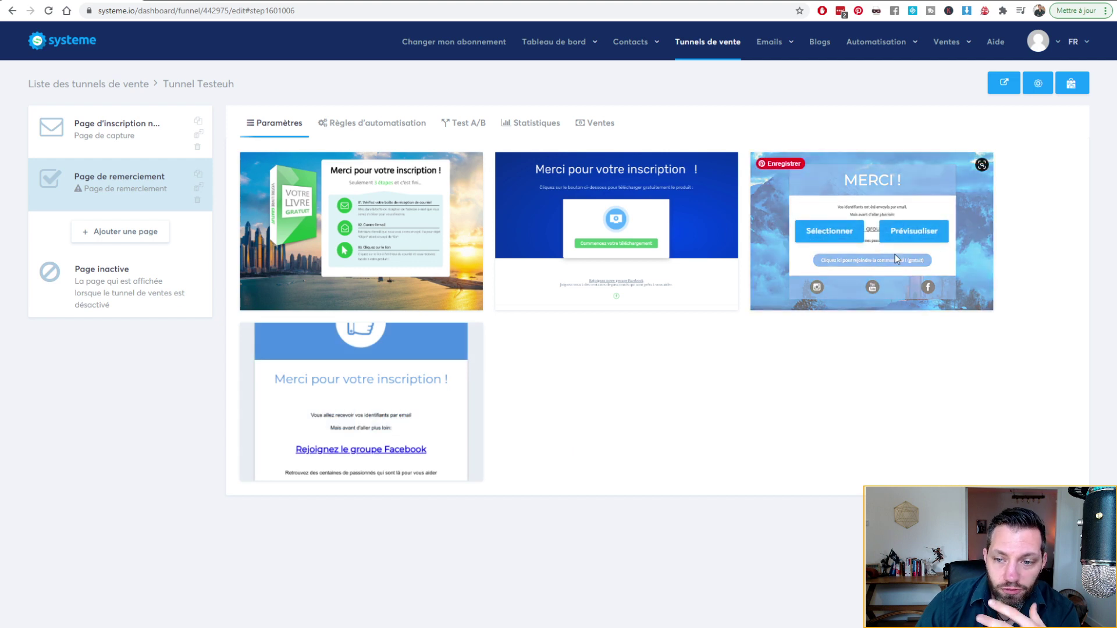
click(917, 231)
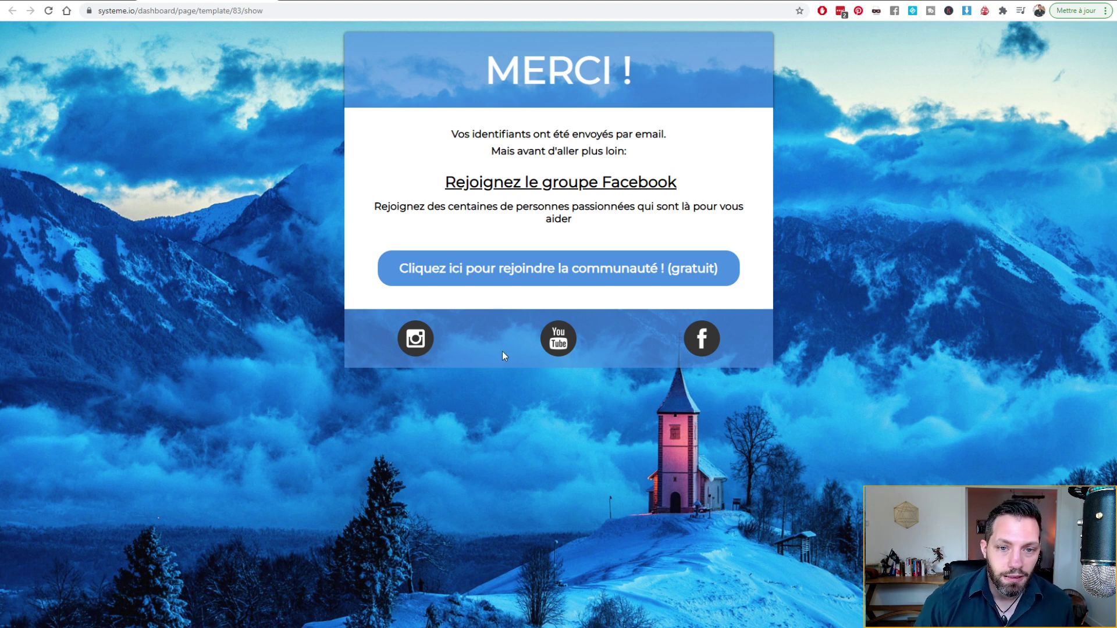
click(269, 1)
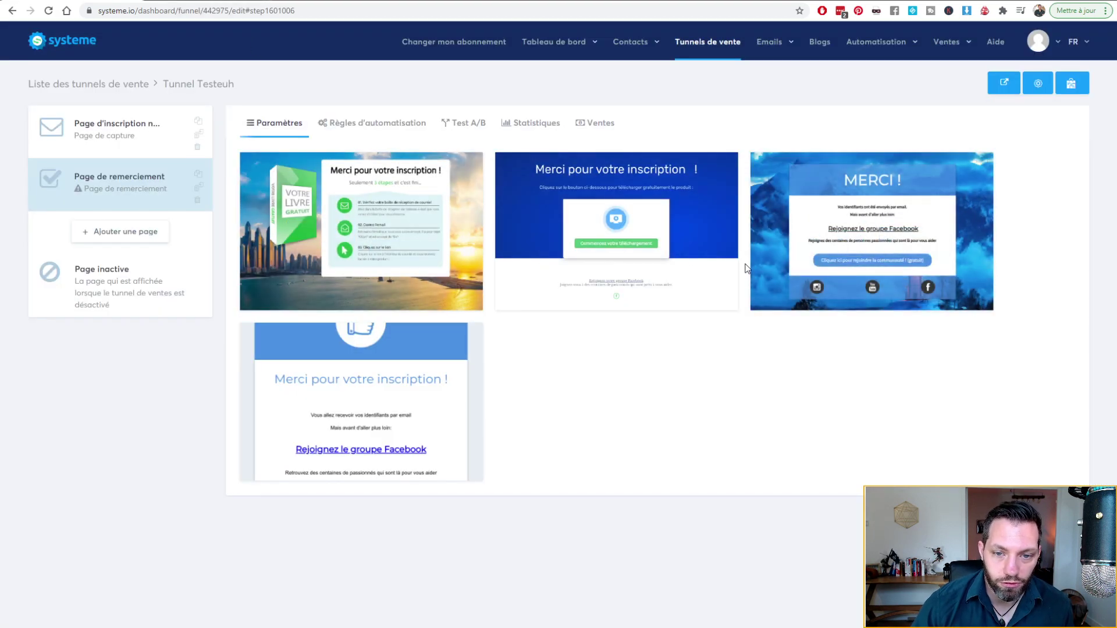
click(642, 234)
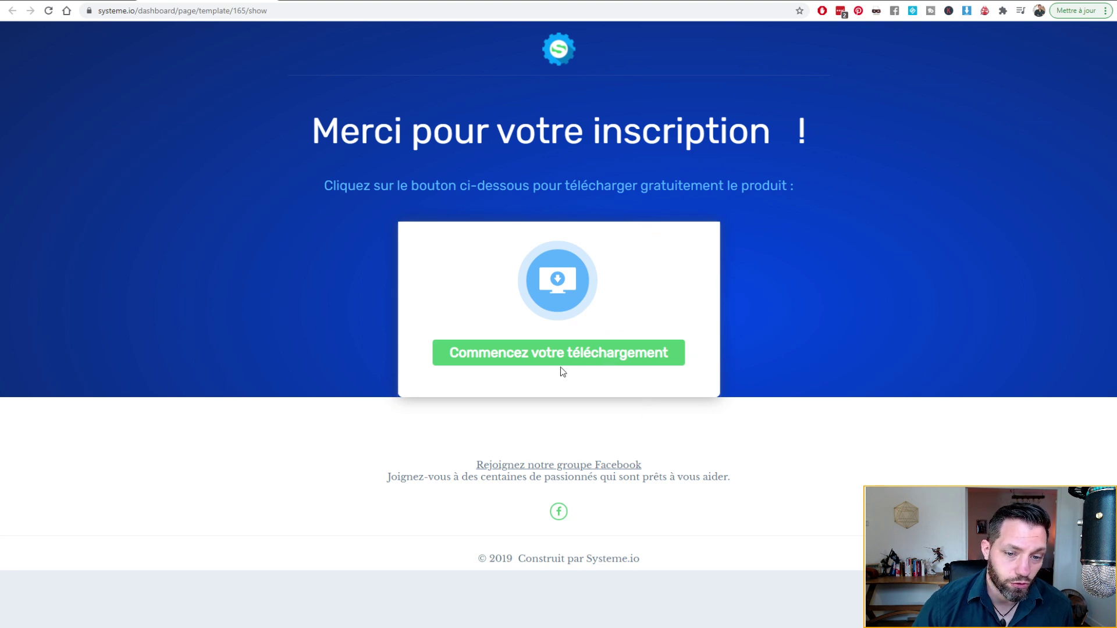
click(579, 356)
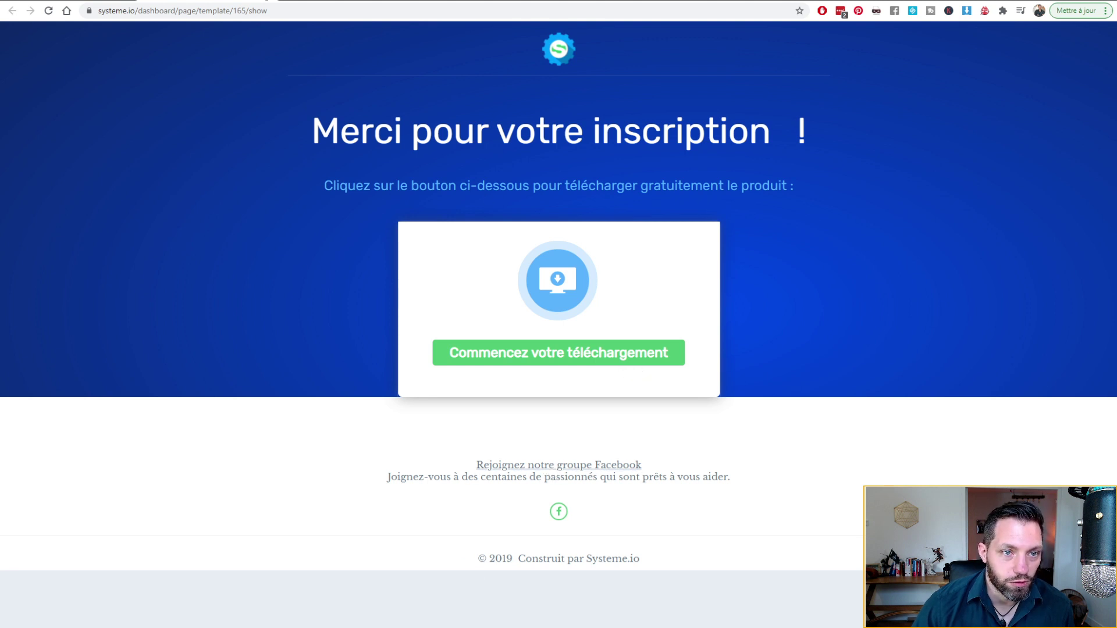
click(270, 0)
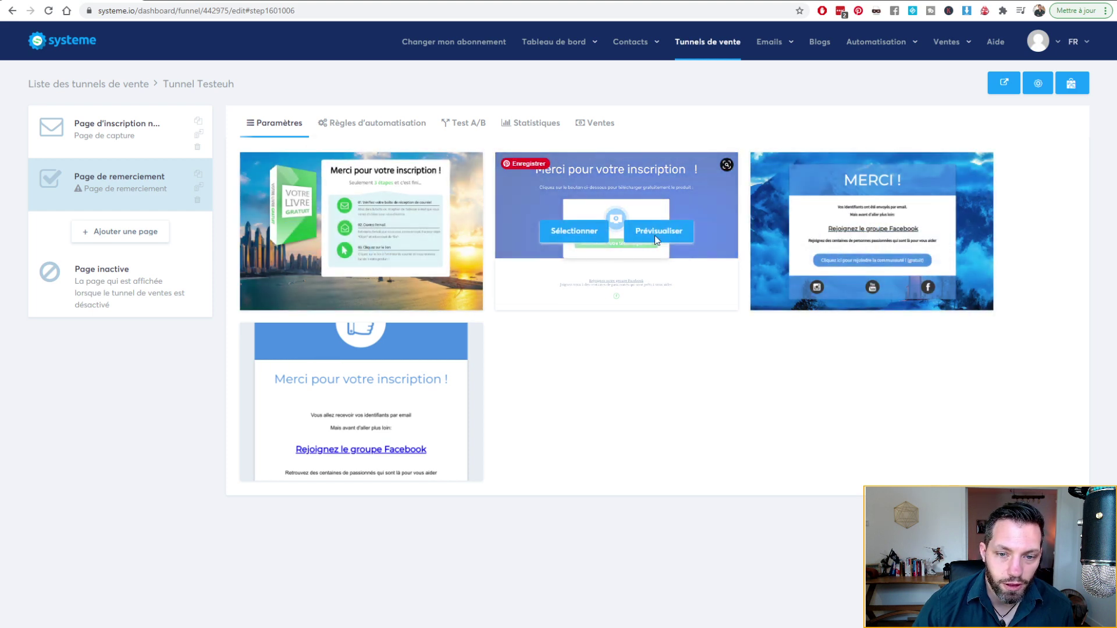
Step: Choose the blue download template for the thank-you page, set its access path to merci_cadeau and save the step
click(593, 241)
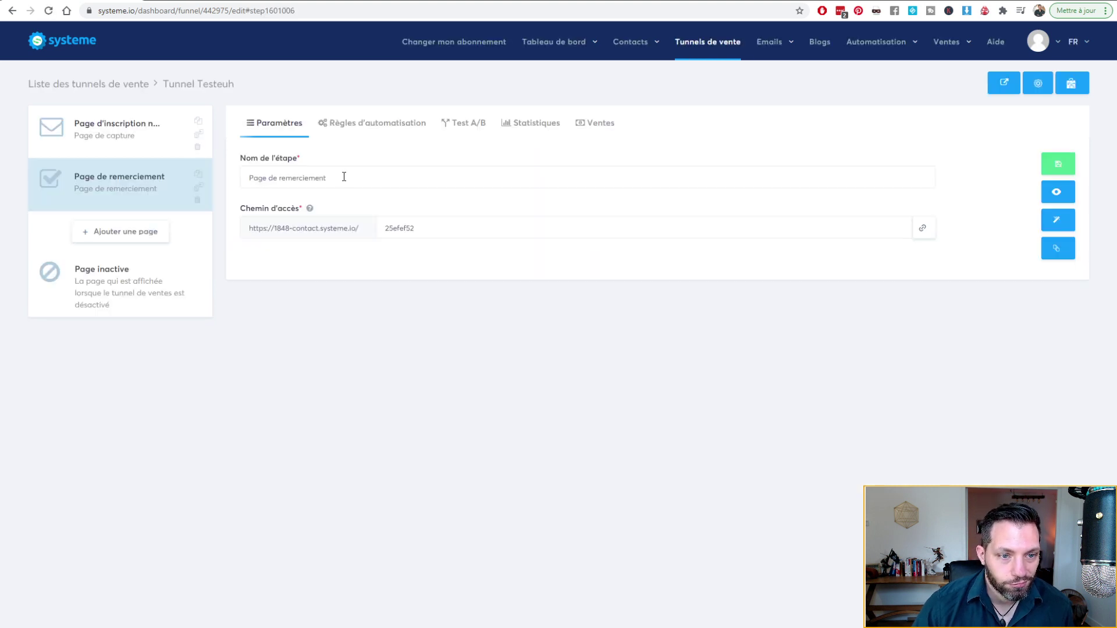
drag(427, 229, 383, 228)
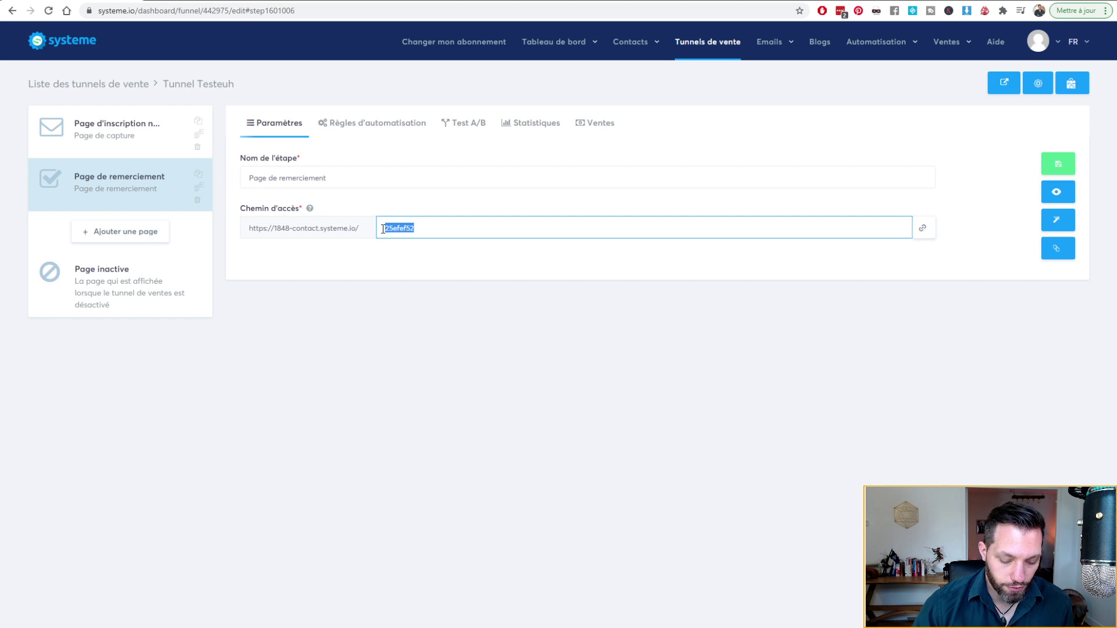
text(merc)
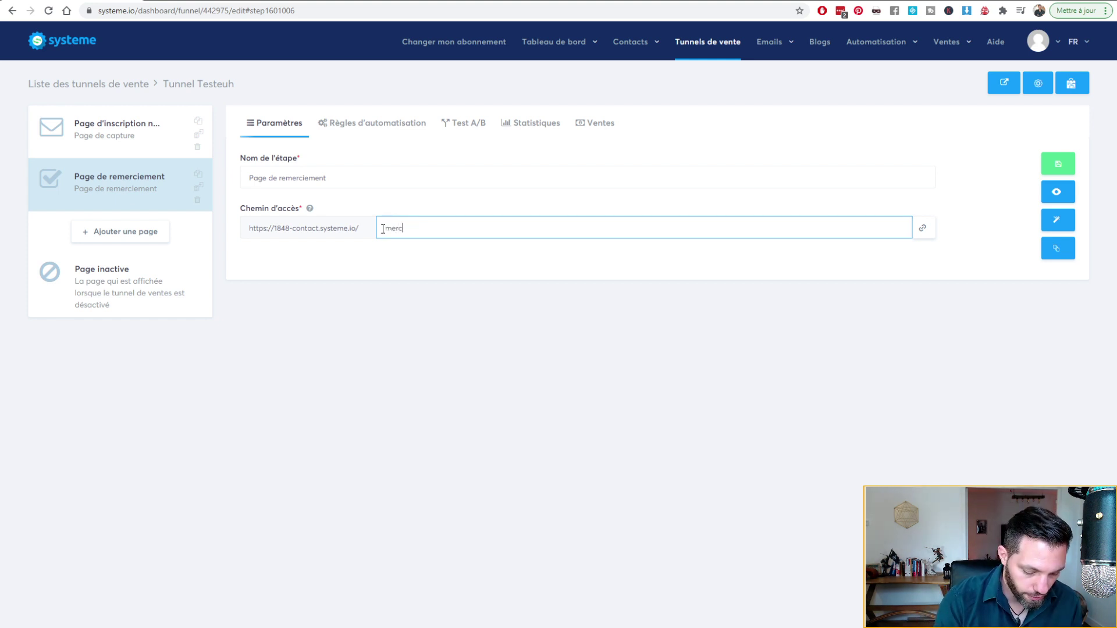
text(i_cadeau)
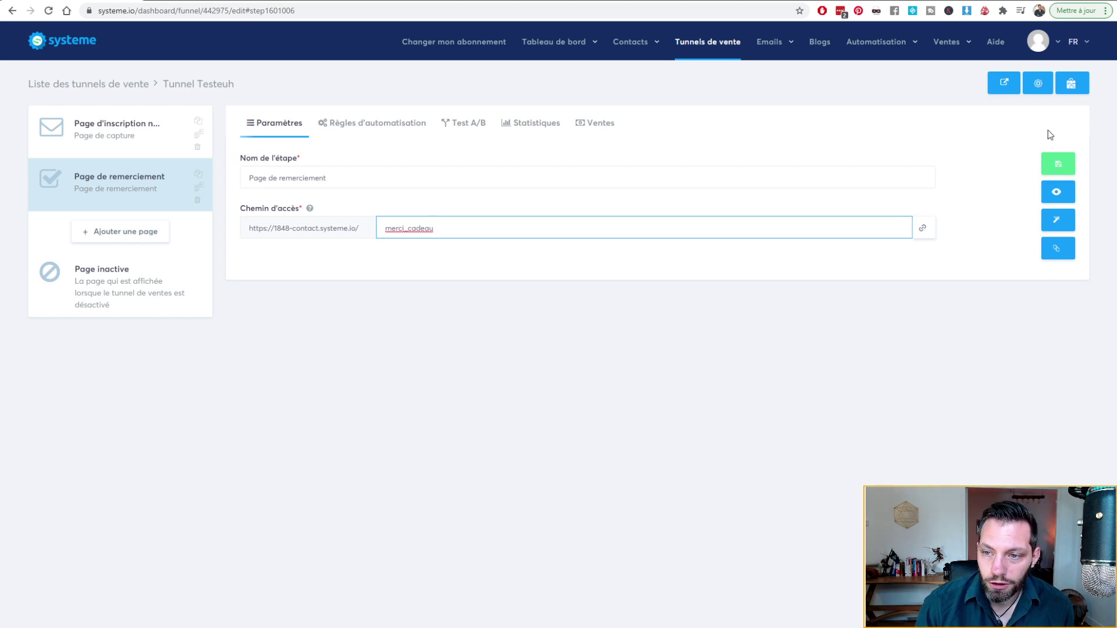
click(1059, 163)
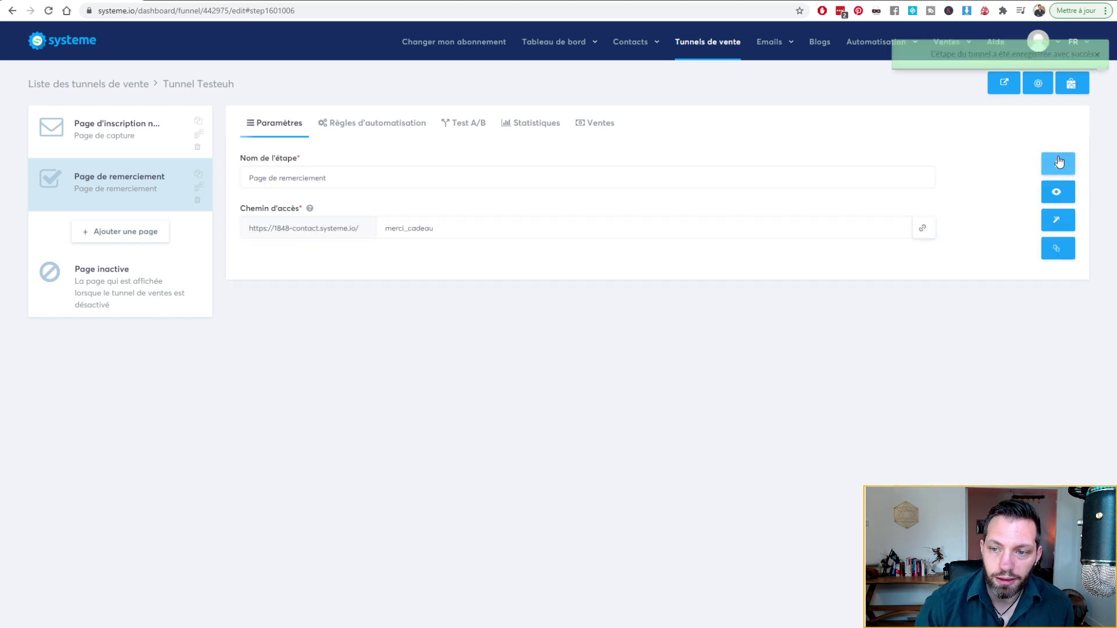
Step: Open the thank-you page for editing, insert a video element below its subtitle and check the video's settings
click(1057, 226)
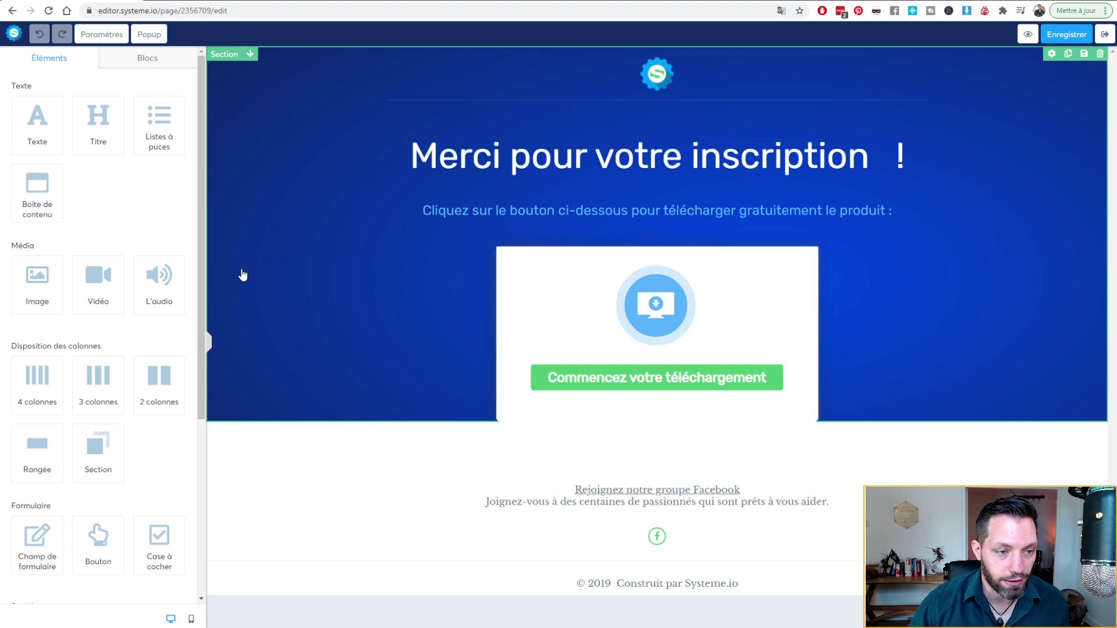
drag(100, 280, 661, 249)
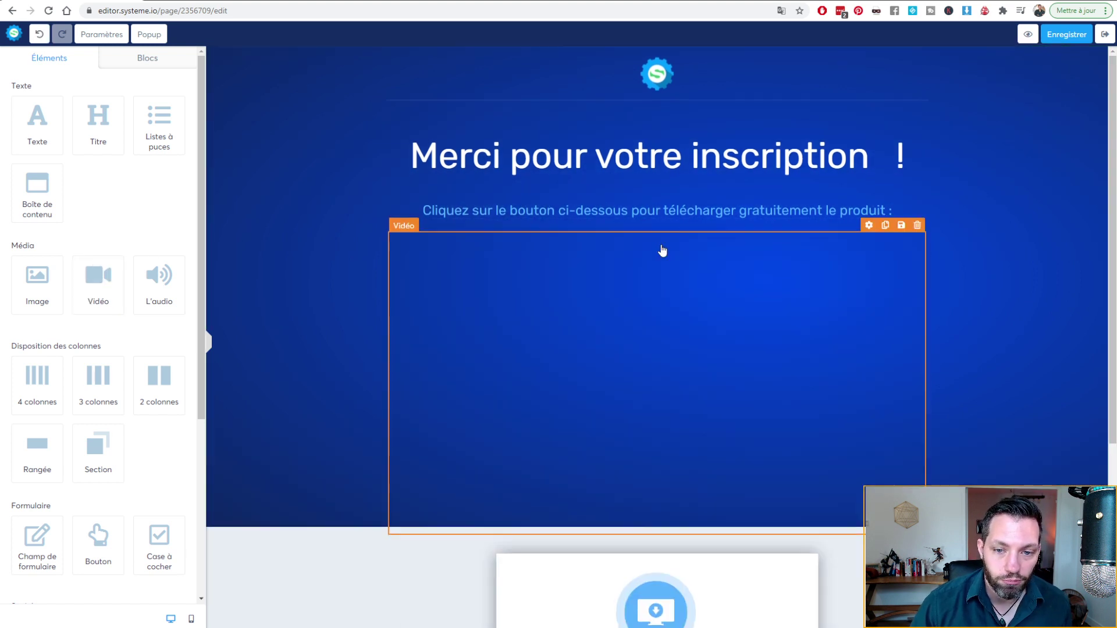
scroll(675, 262, down, 4)
scroll(685, 163, up, 3)
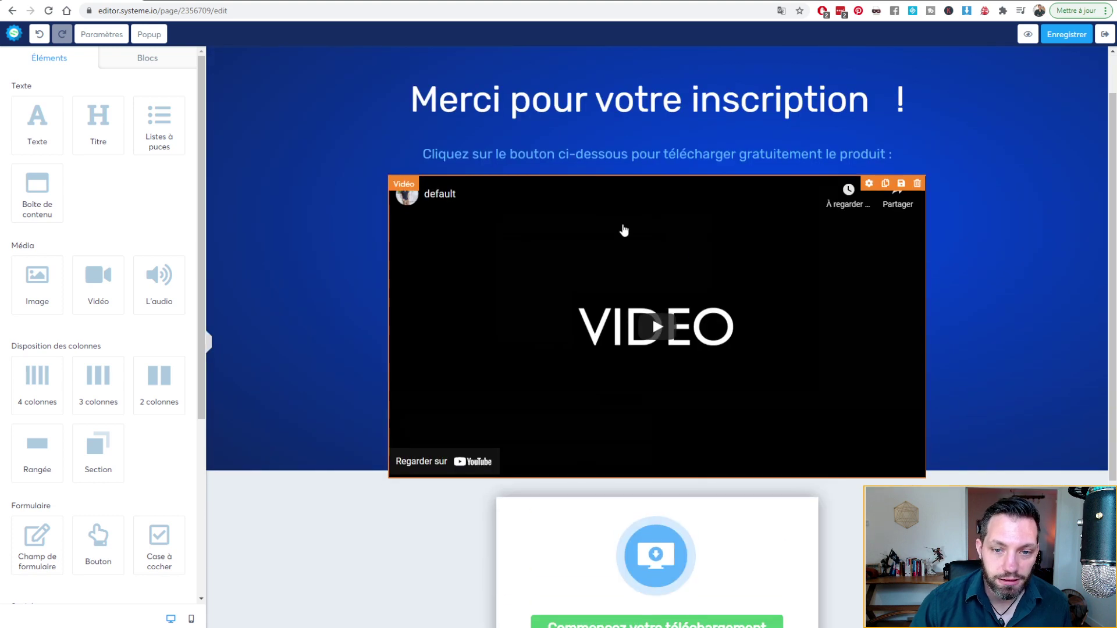
click(666, 329)
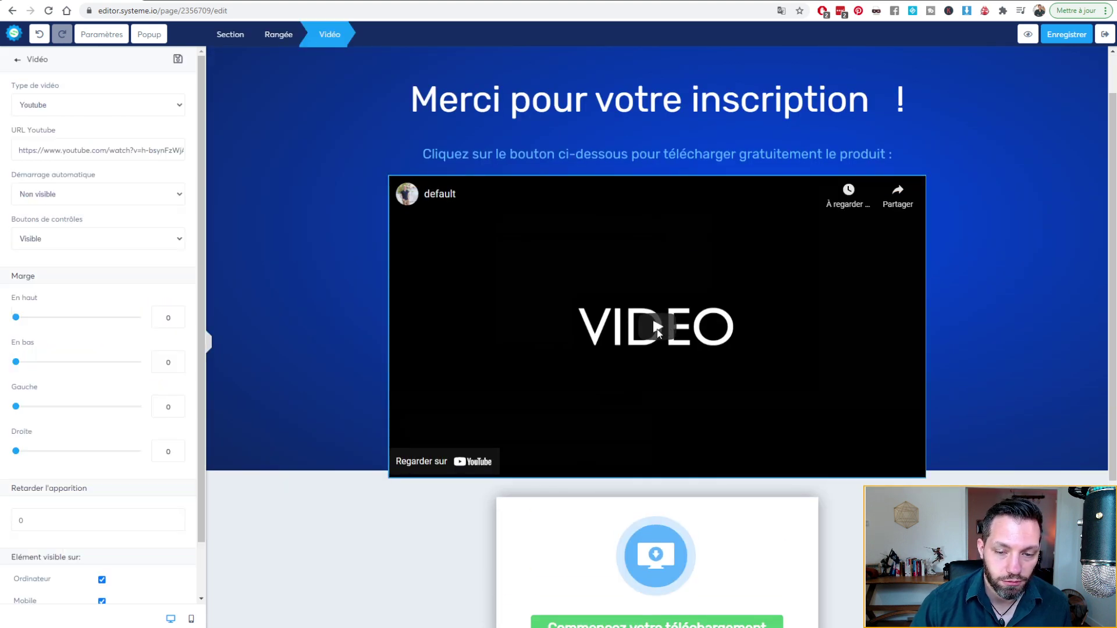
click(654, 326)
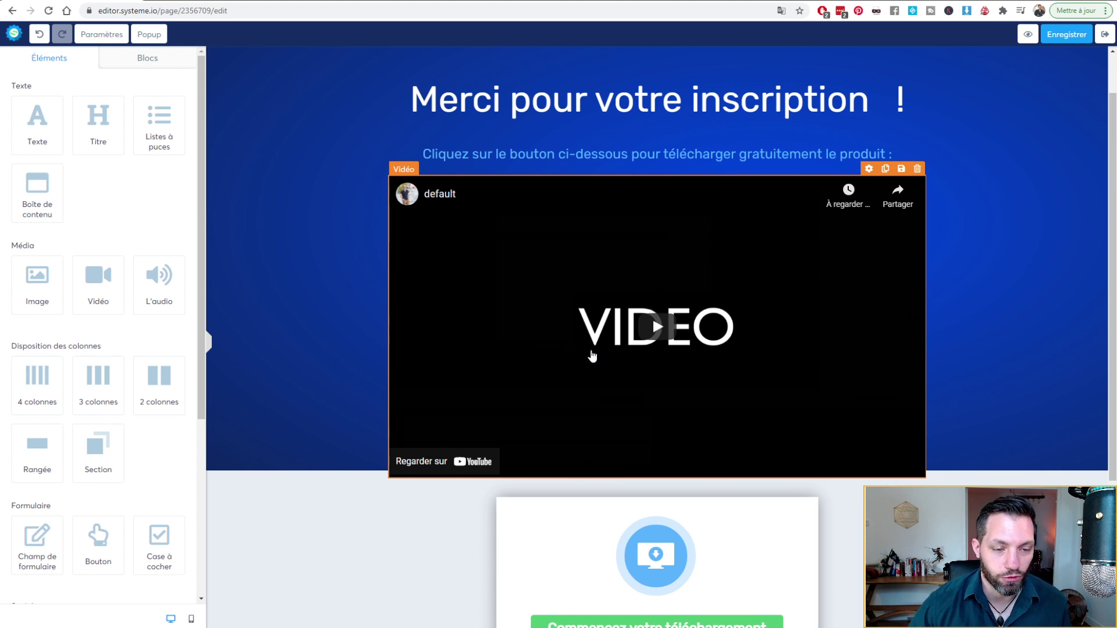
scroll(593, 355, down, 3)
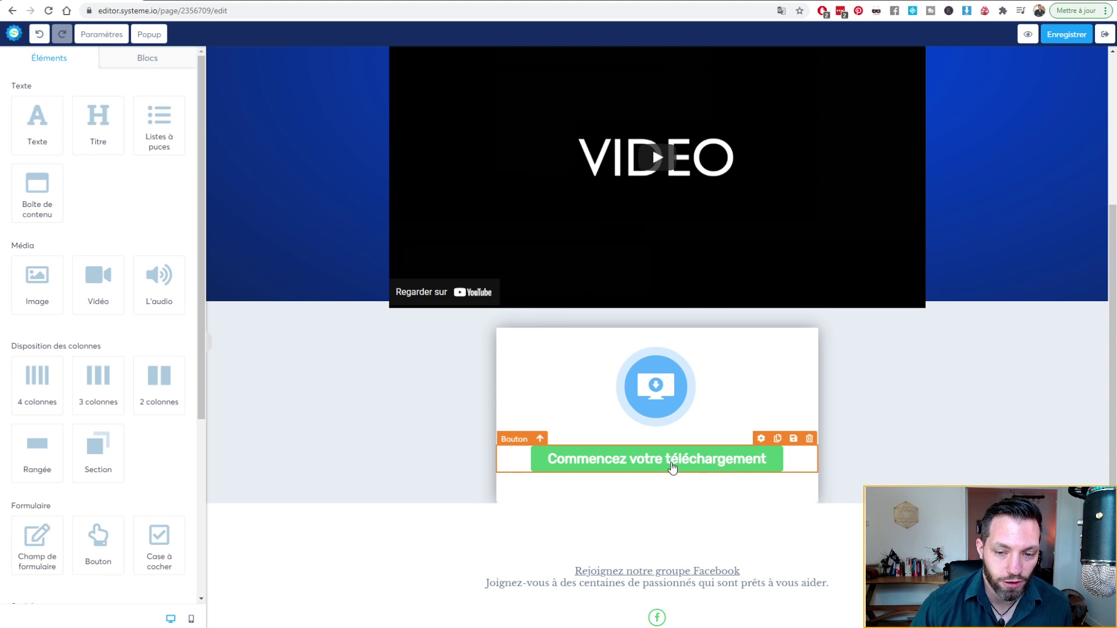
Step: Open the "Commencez votre téléchargement" button's settings and review its action, URL, margin and text options
click(673, 463)
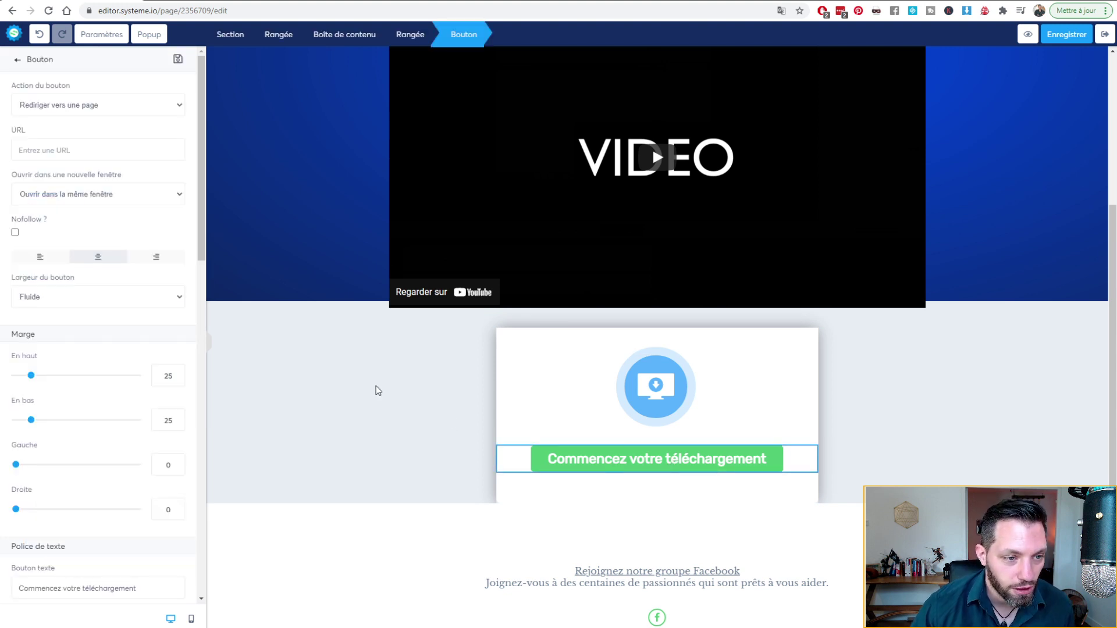
click(65, 151)
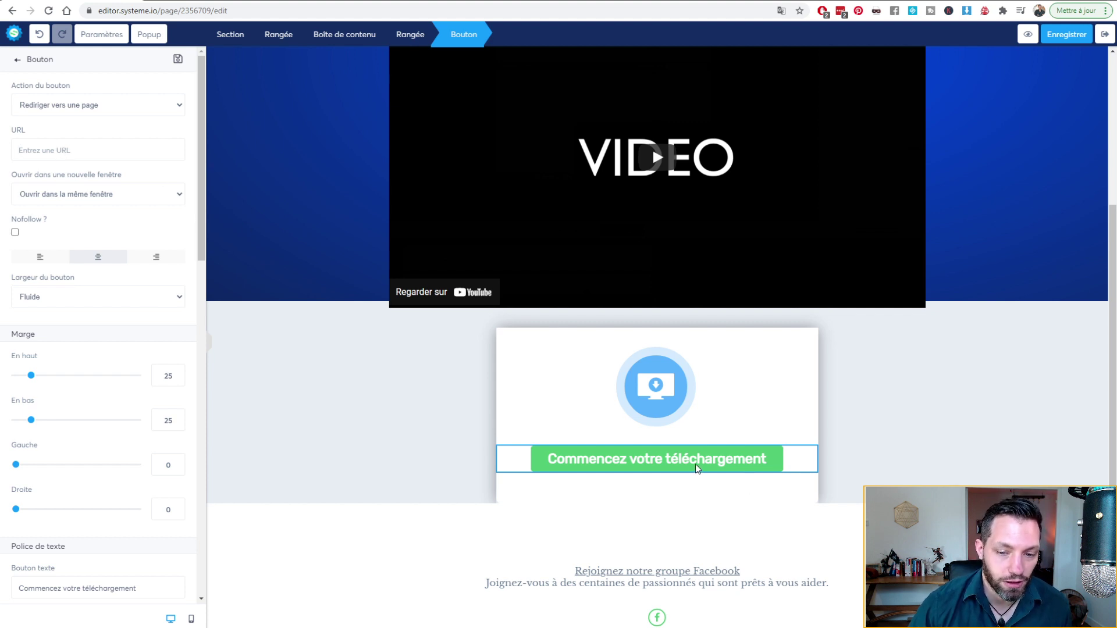
scroll(128, 436, down, 4)
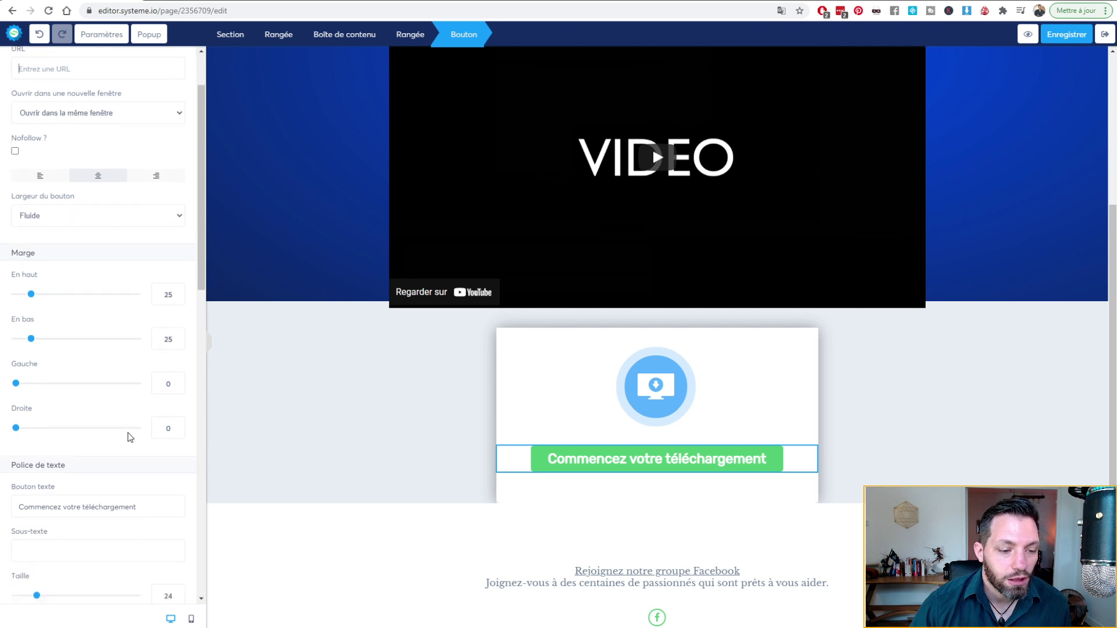
scroll(129, 437, up, 4)
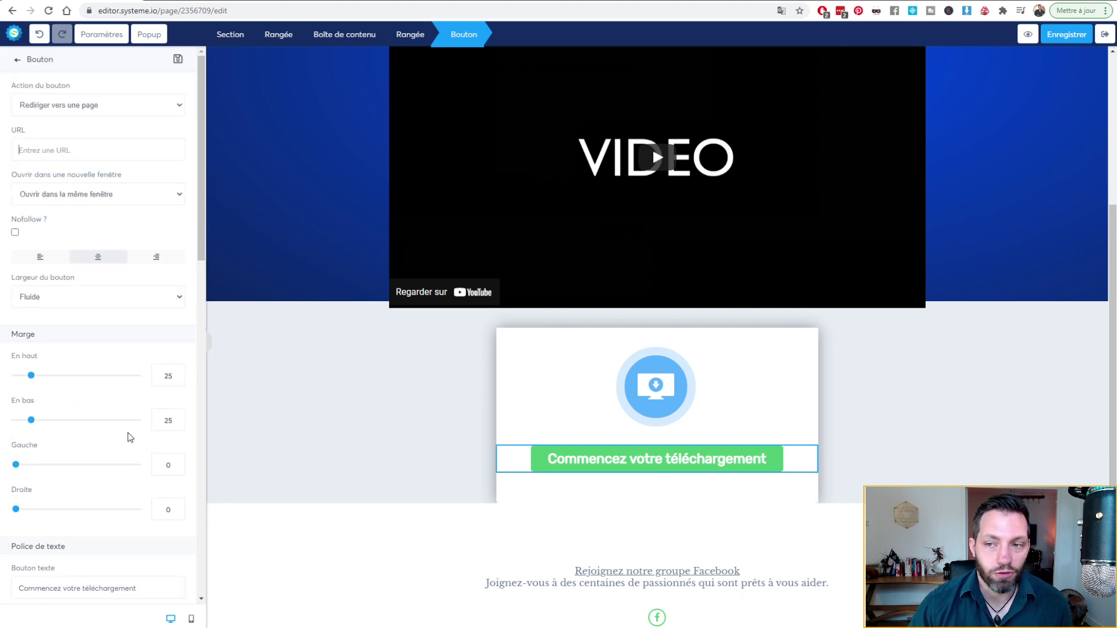
scroll(129, 437, down, 12)
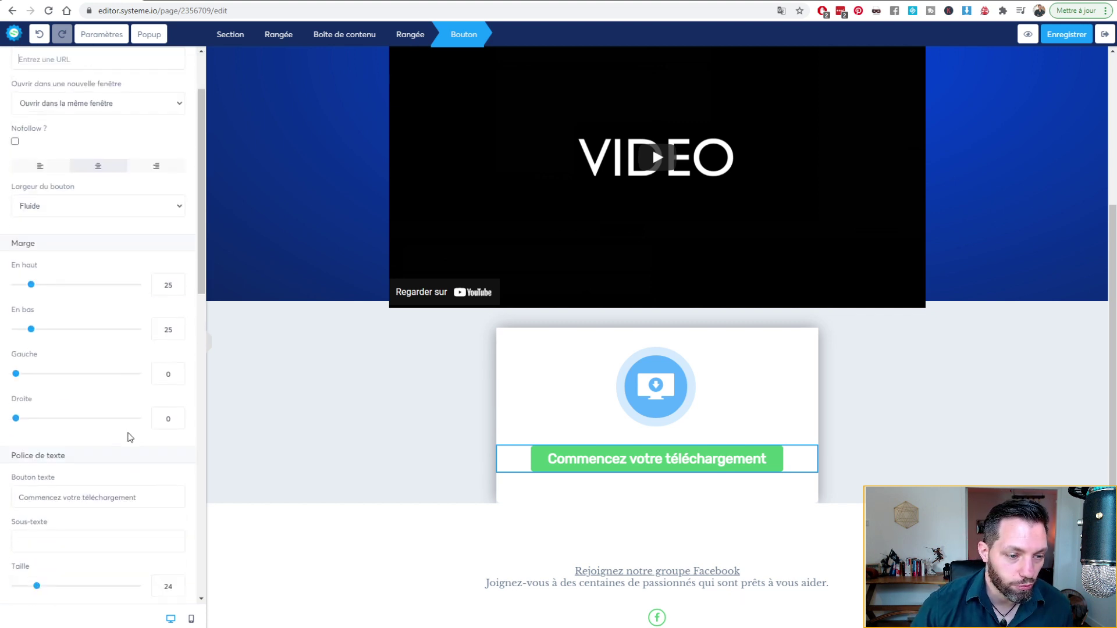
scroll(130, 437, up, 12)
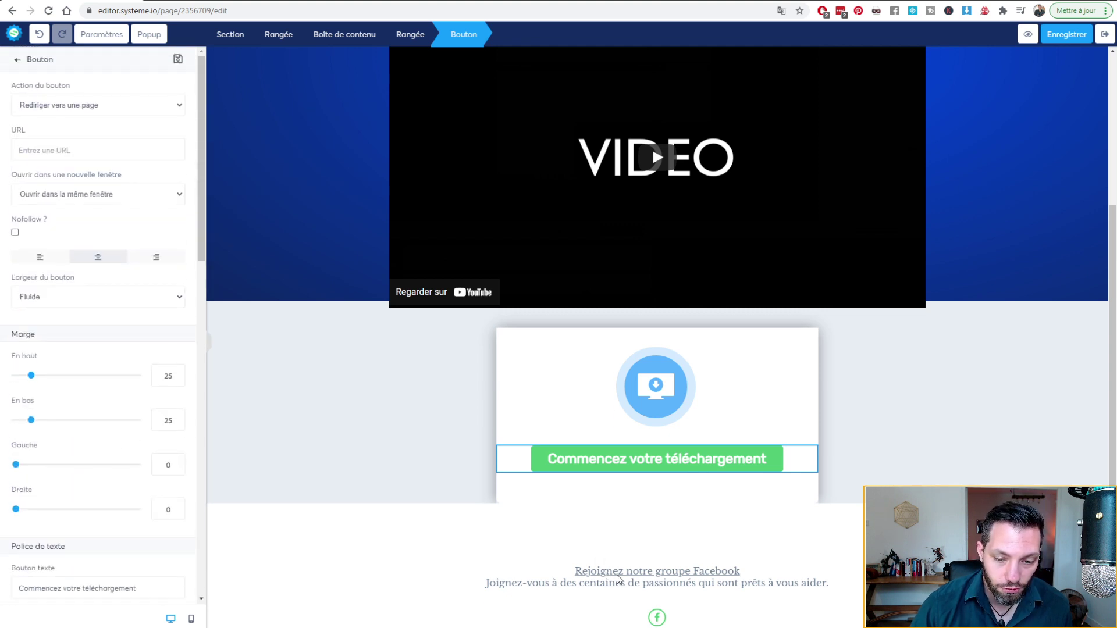
click(446, 434)
Step: Add a four-column layout to the page and place its section directly below the download section
scroll(400, 427, up, 4)
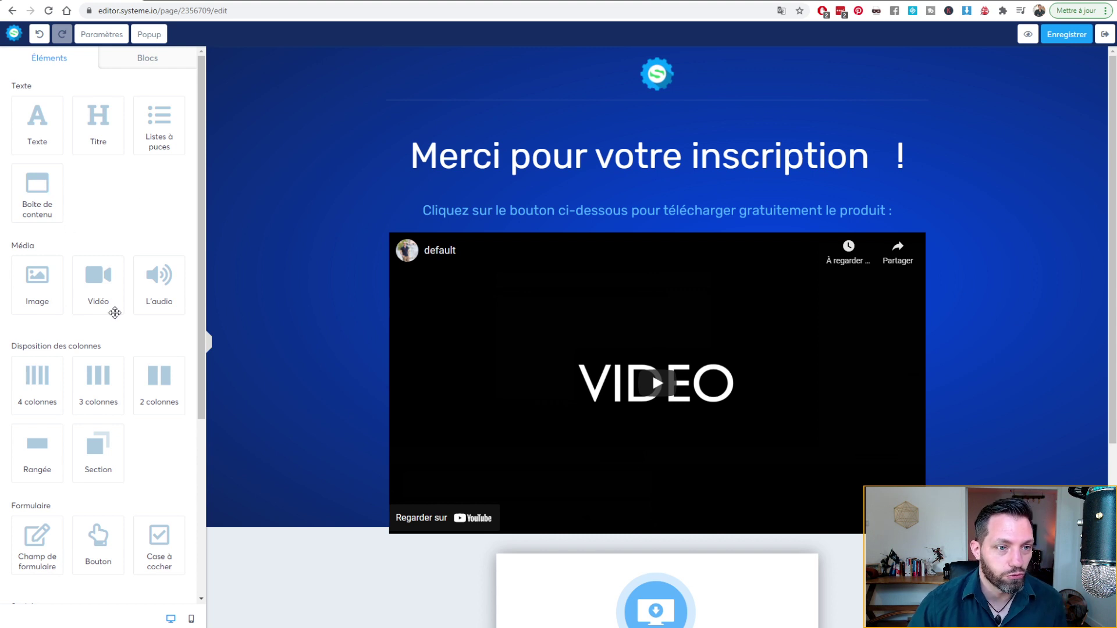
scroll(117, 317, down, 1)
scroll(116, 317, down, 1)
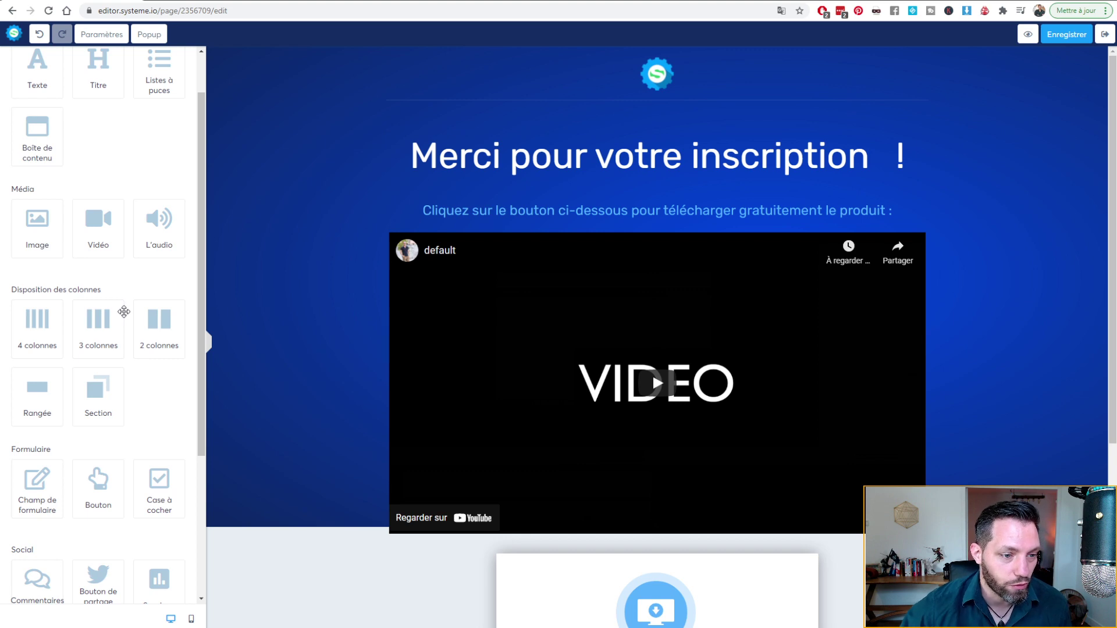
scroll(124, 312, down, 4)
scroll(496, 260, down, 3)
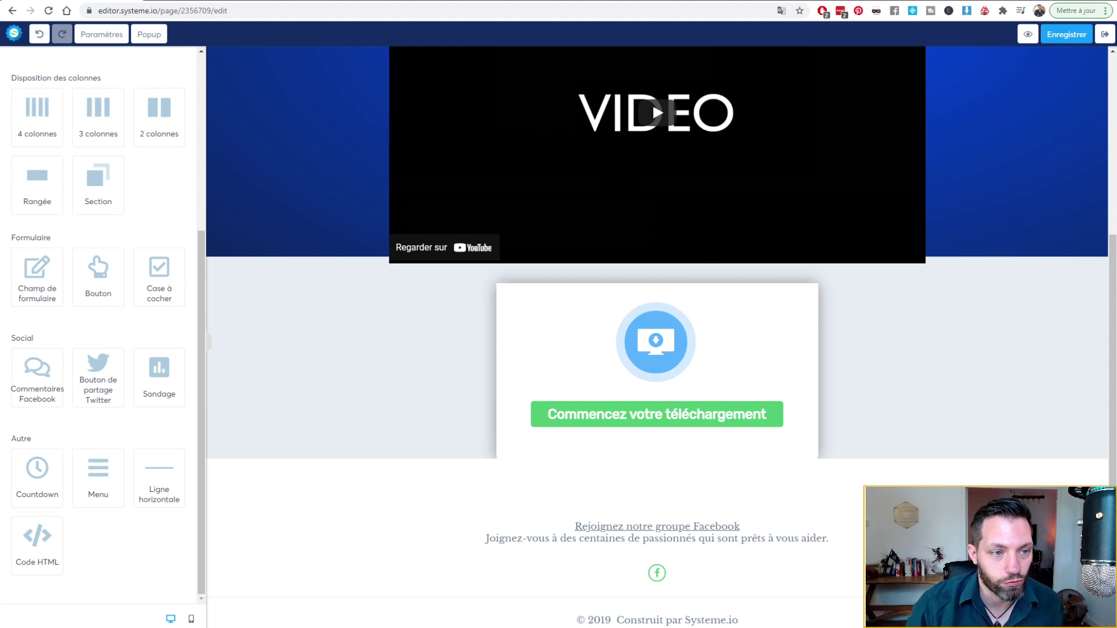
drag(35, 110, 489, 472)
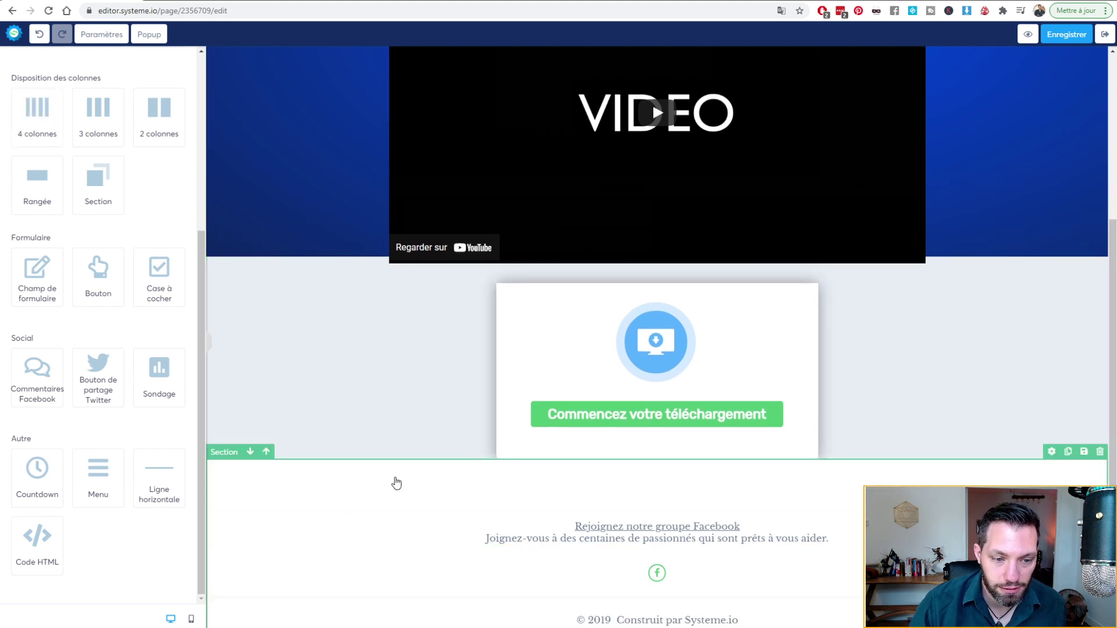
scroll(394, 476, down, 2)
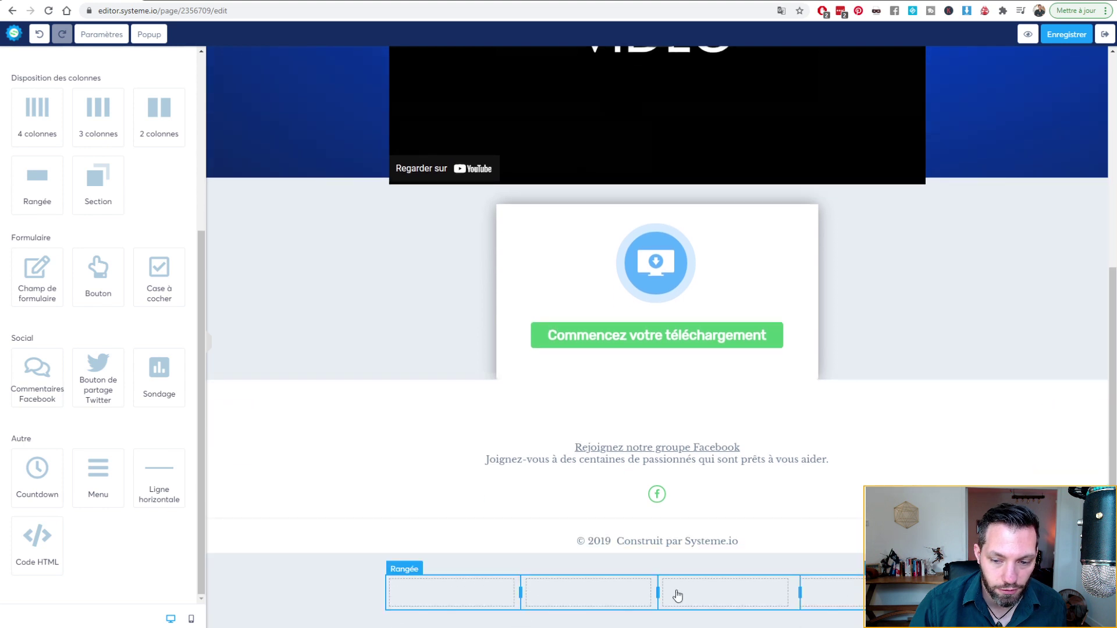
click(234, 567)
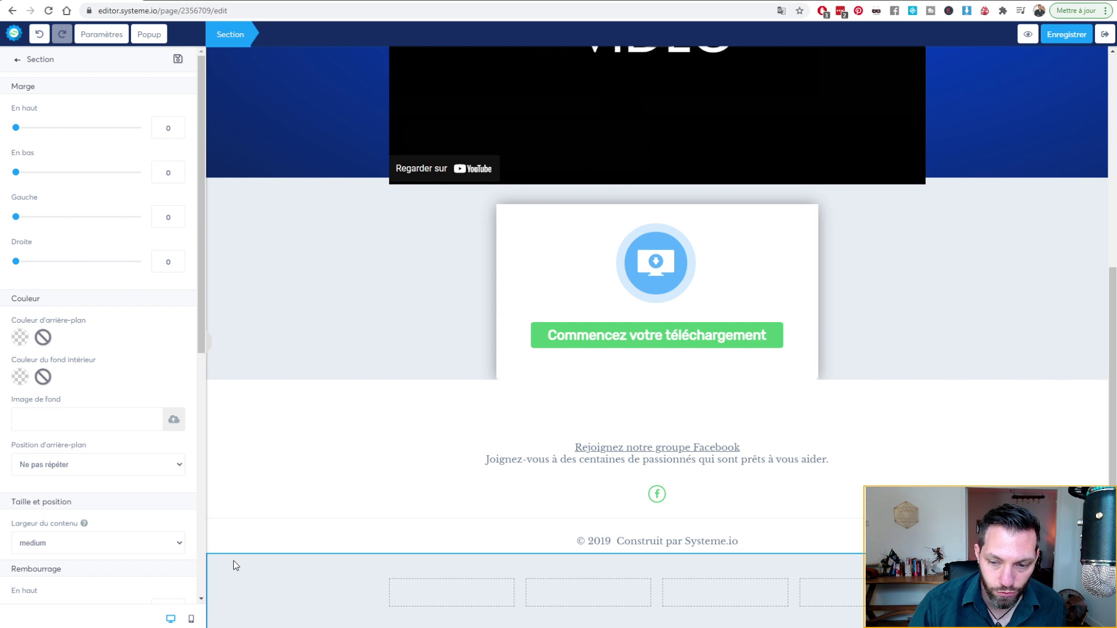
drag(220, 561, 254, 550)
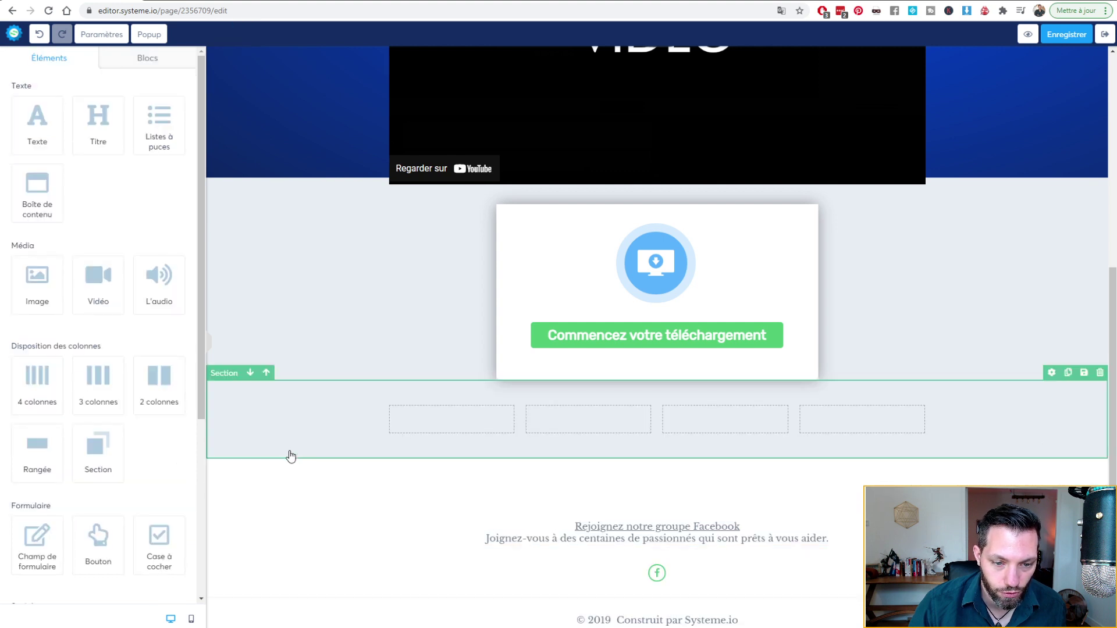
Step: Set the four-column section's background colour to coral red, hex FF6A6A
click(256, 397)
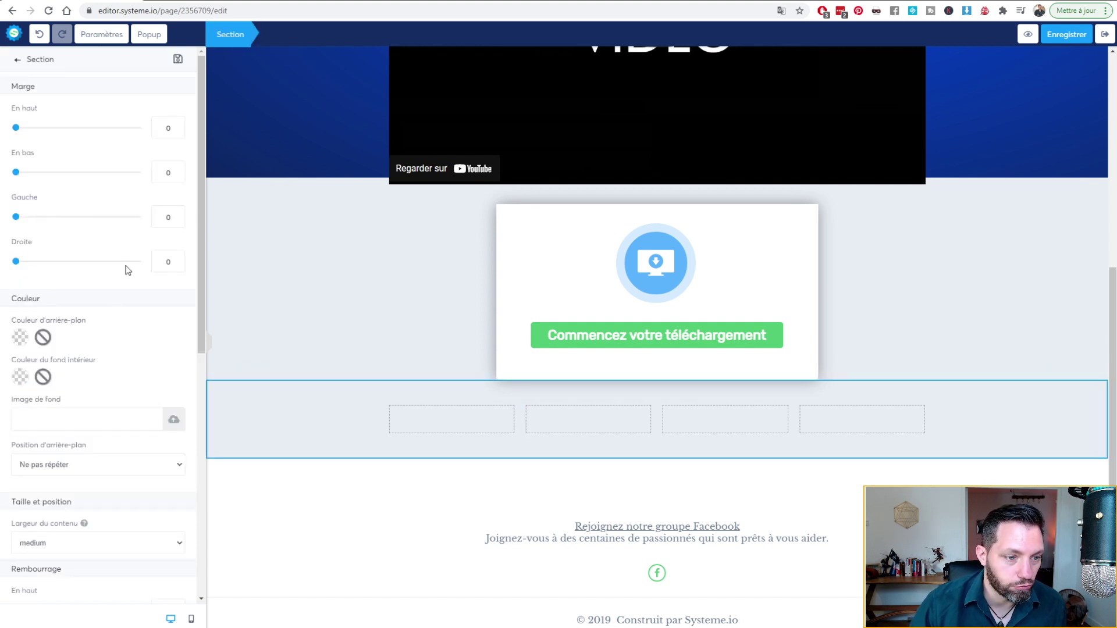
click(20, 342)
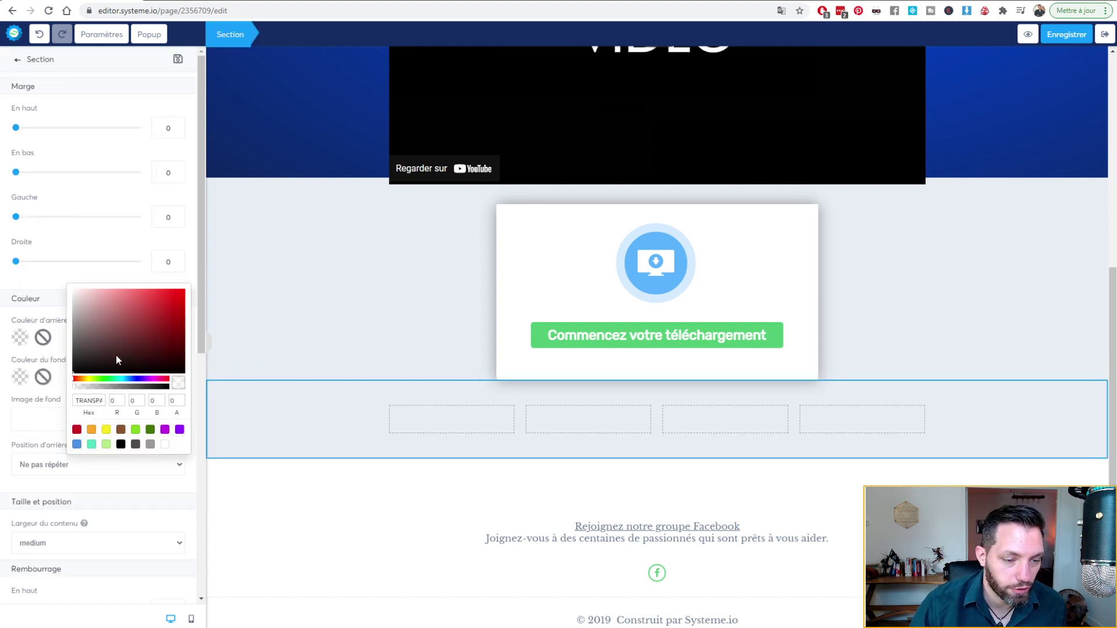
click(92, 429)
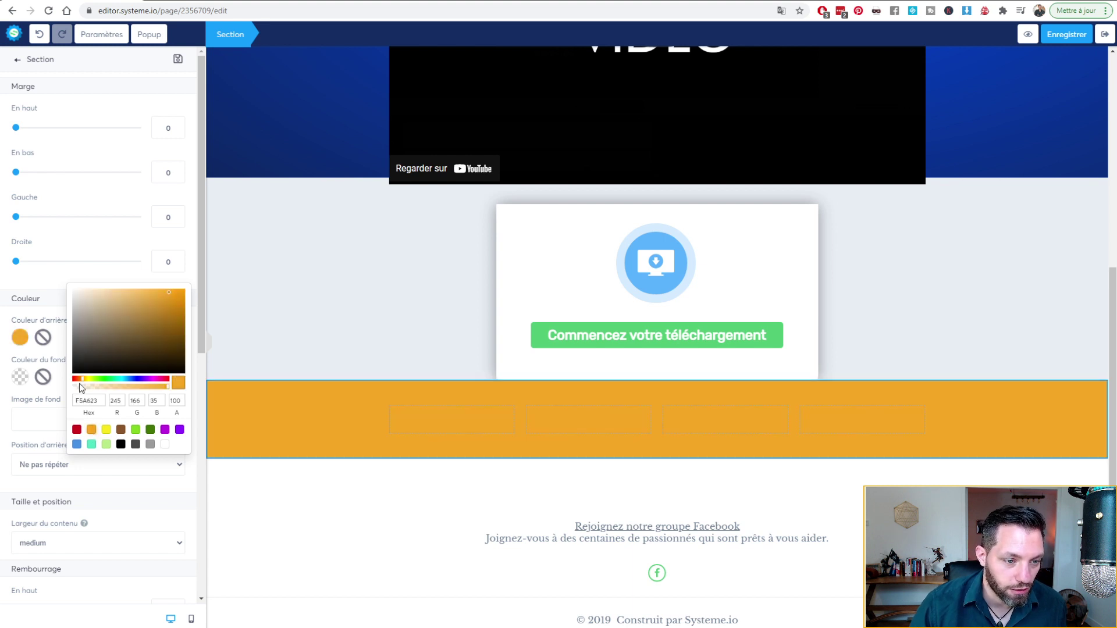
drag(81, 383, 74, 383)
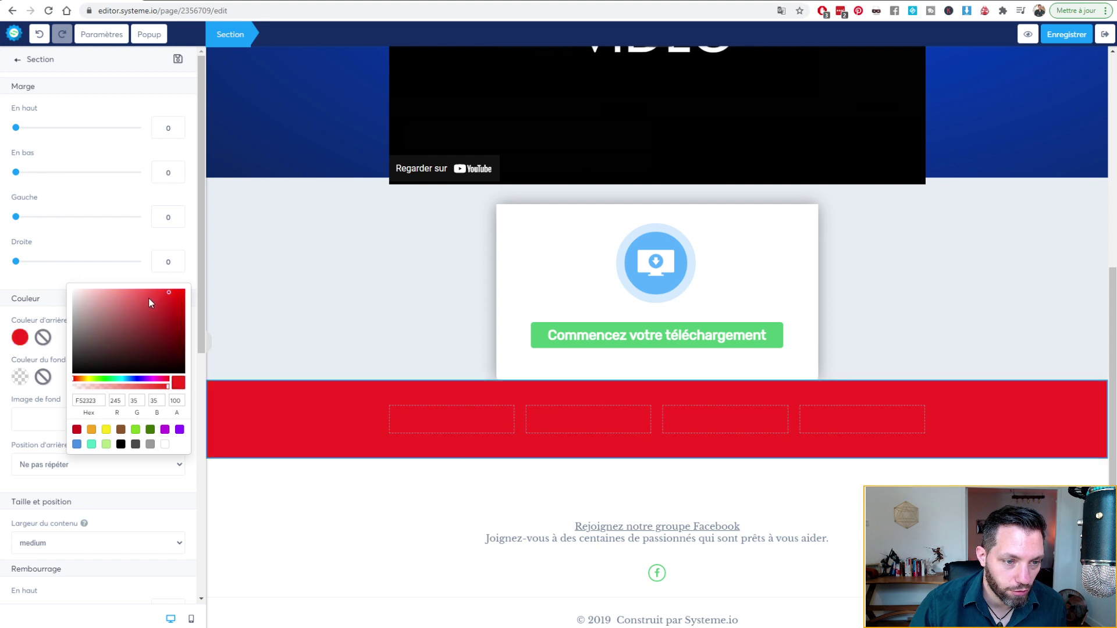
drag(161, 291, 139, 289)
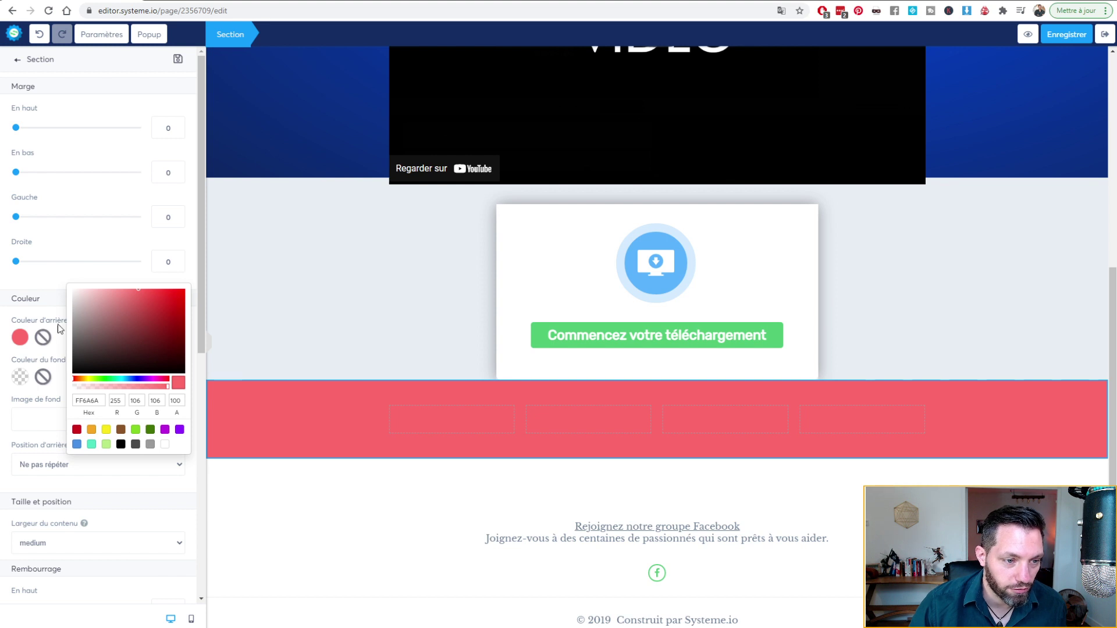
click(156, 494)
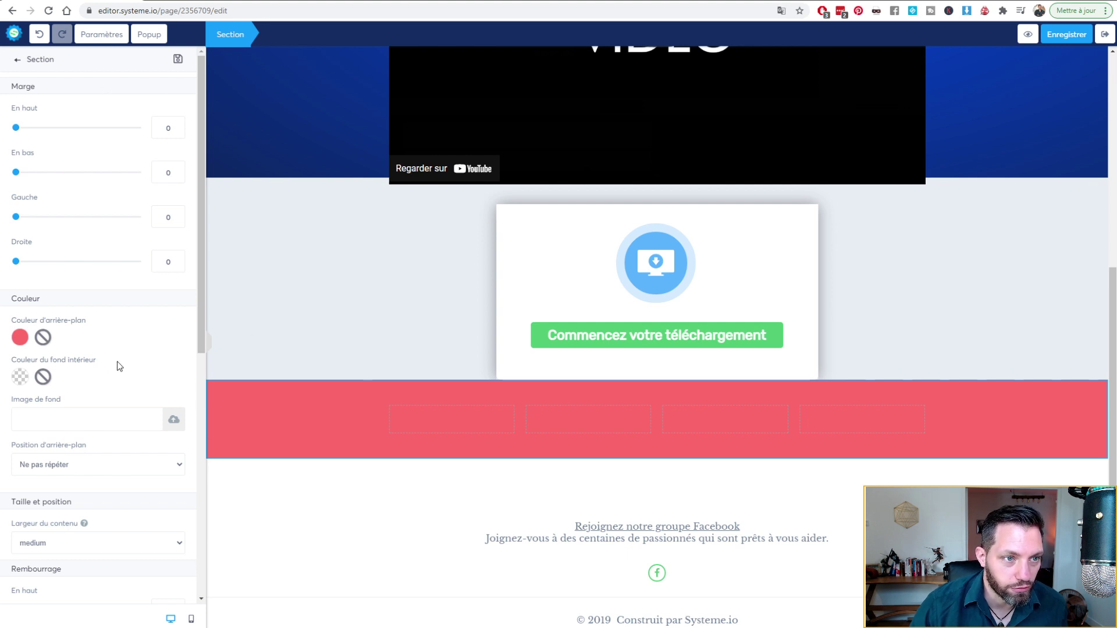
click(17, 59)
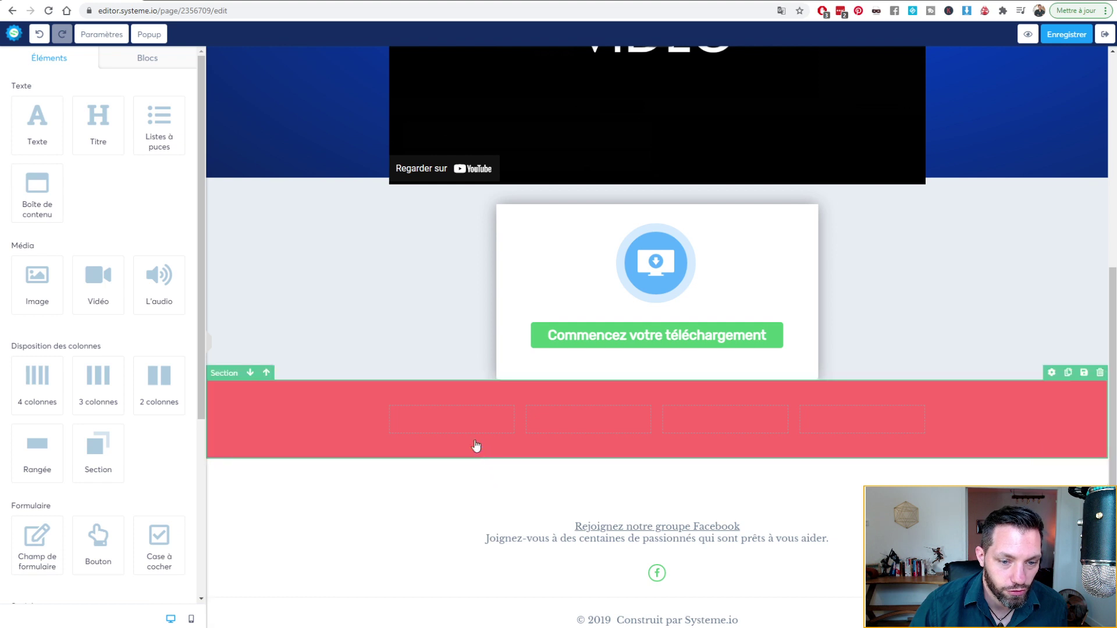
Step: Insert a text element in the first of the four columns and add a title element above it
click(460, 430)
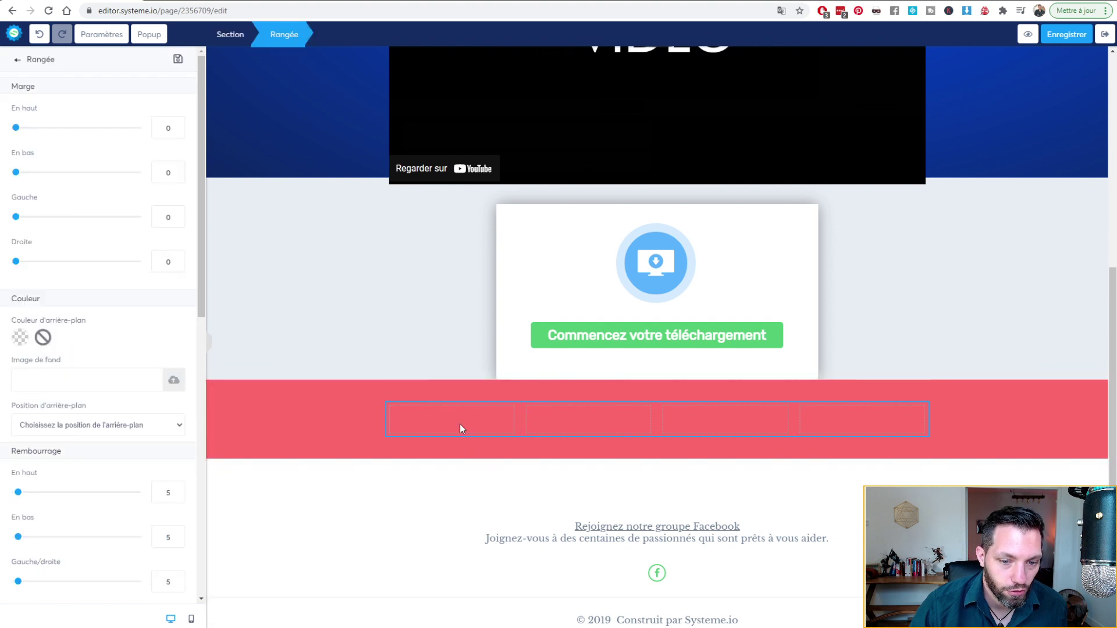
click(426, 419)
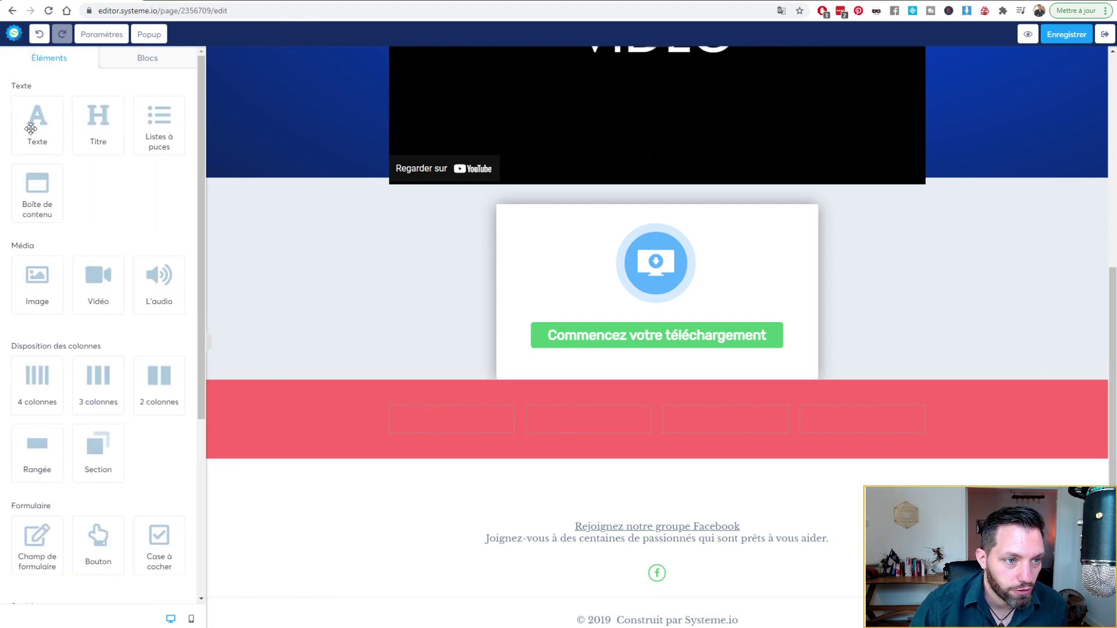
drag(31, 129, 445, 434)
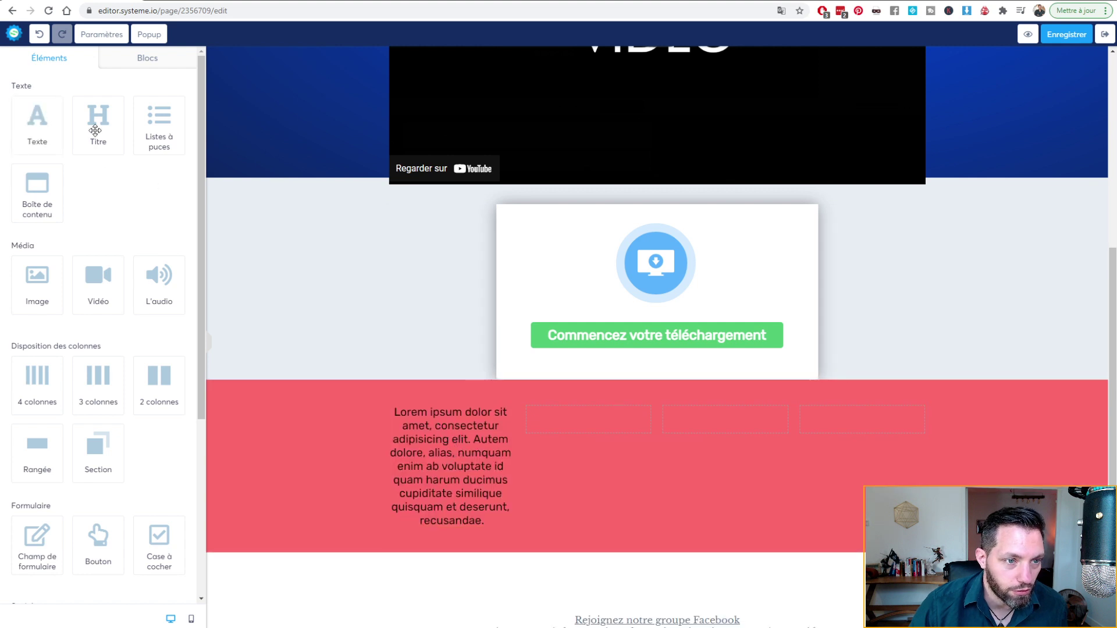
drag(95, 131, 435, 412)
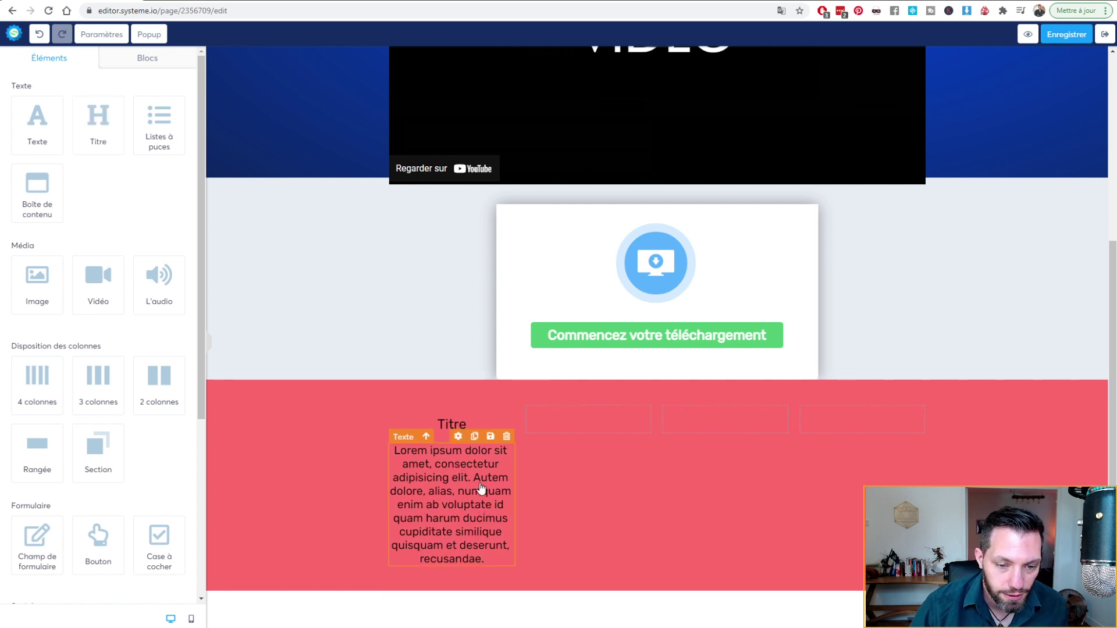
Step: Replace the first column's title text with "Tips 1" and format it as a bold H3 heading
click(452, 428)
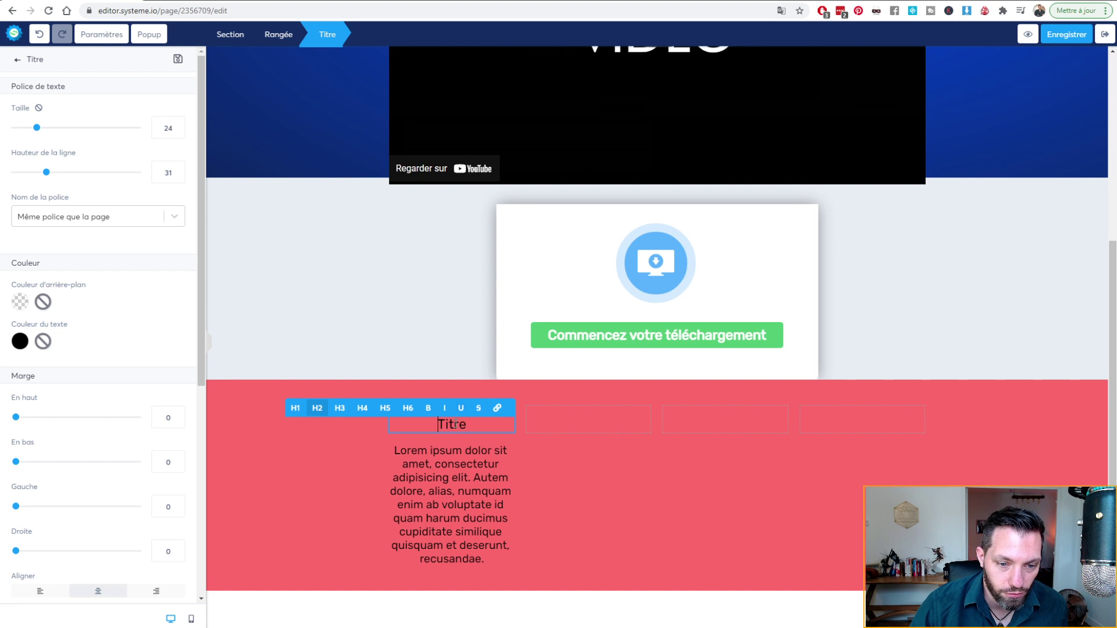
double_click(456, 426)
text(Tips 1)
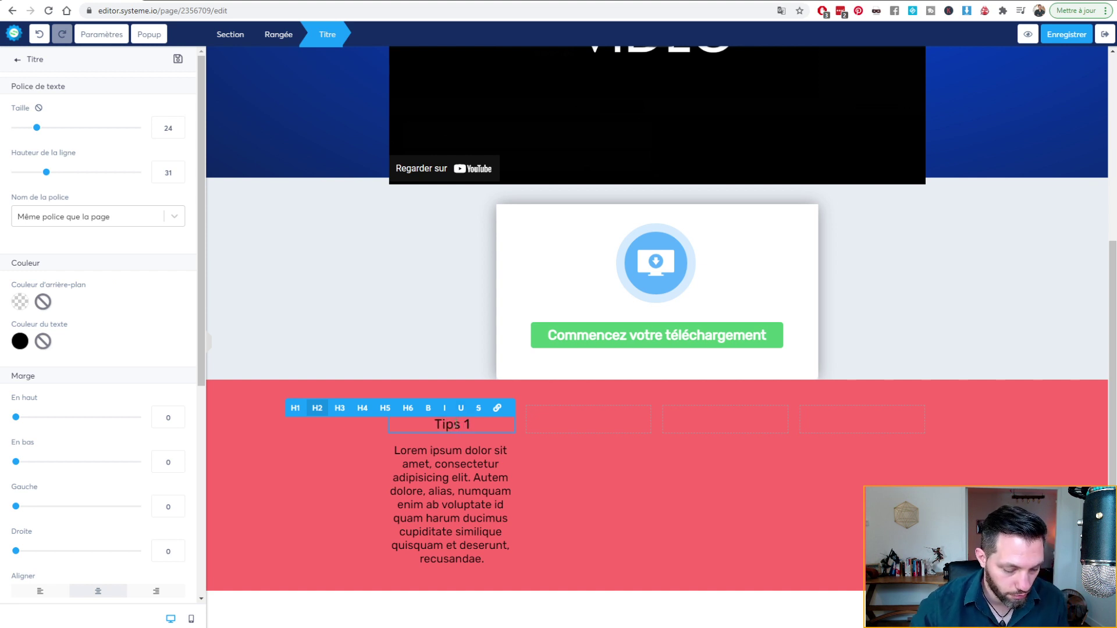
triple_click(456, 426)
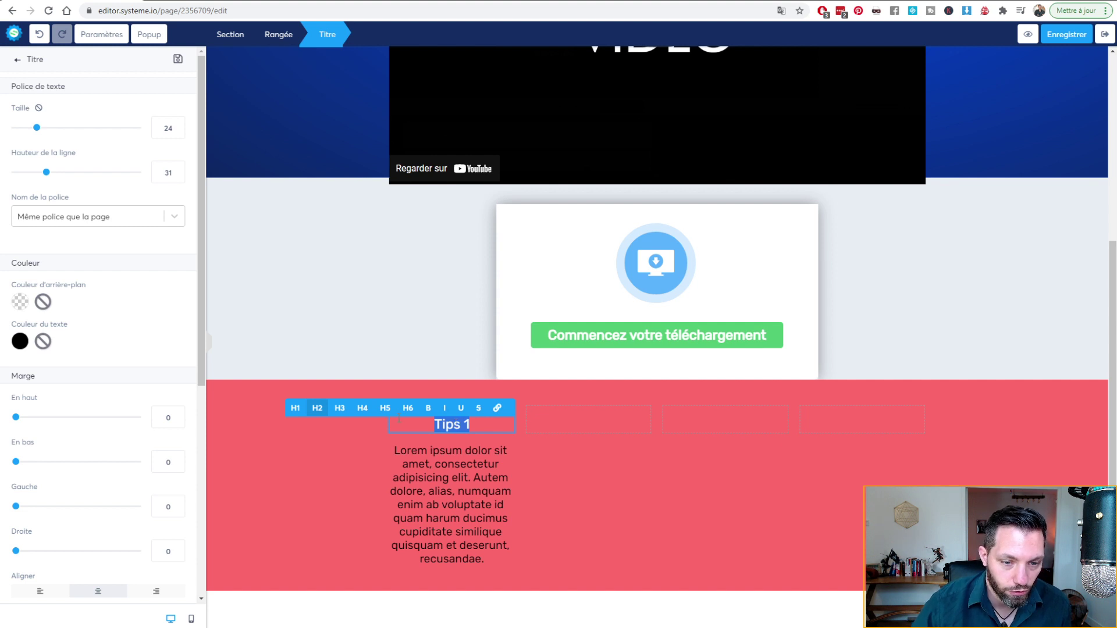
click(337, 409)
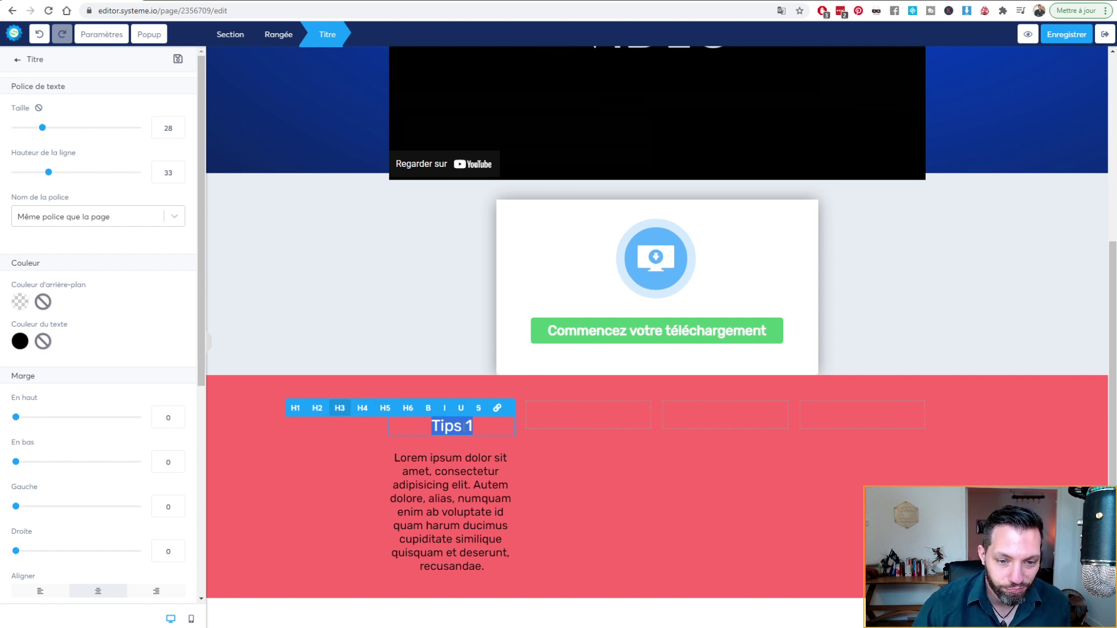
click(429, 409)
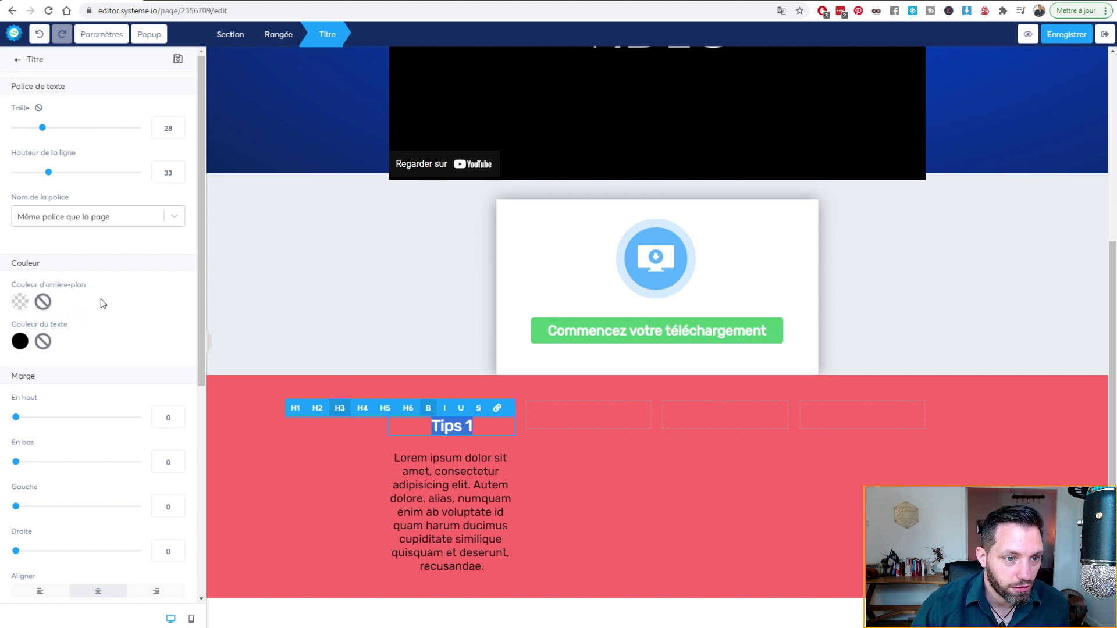
Step: Set the "Tips 1" title's text colour to white, hex FFFFFF
scroll(104, 305, down, 6)
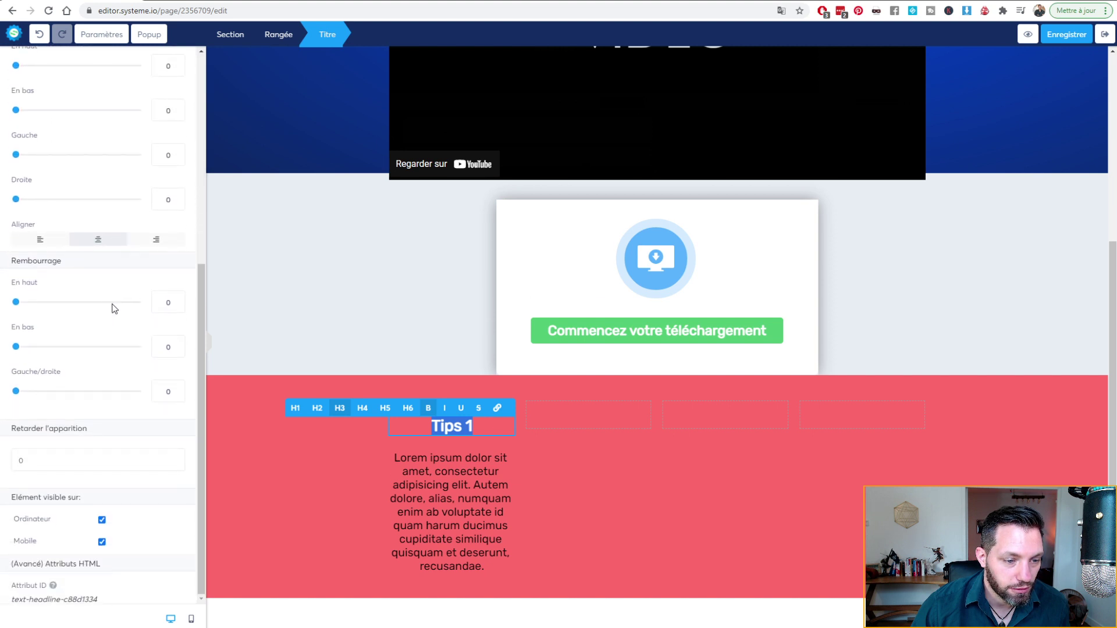
scroll(114, 309, up, 2)
scroll(115, 309, up, 2)
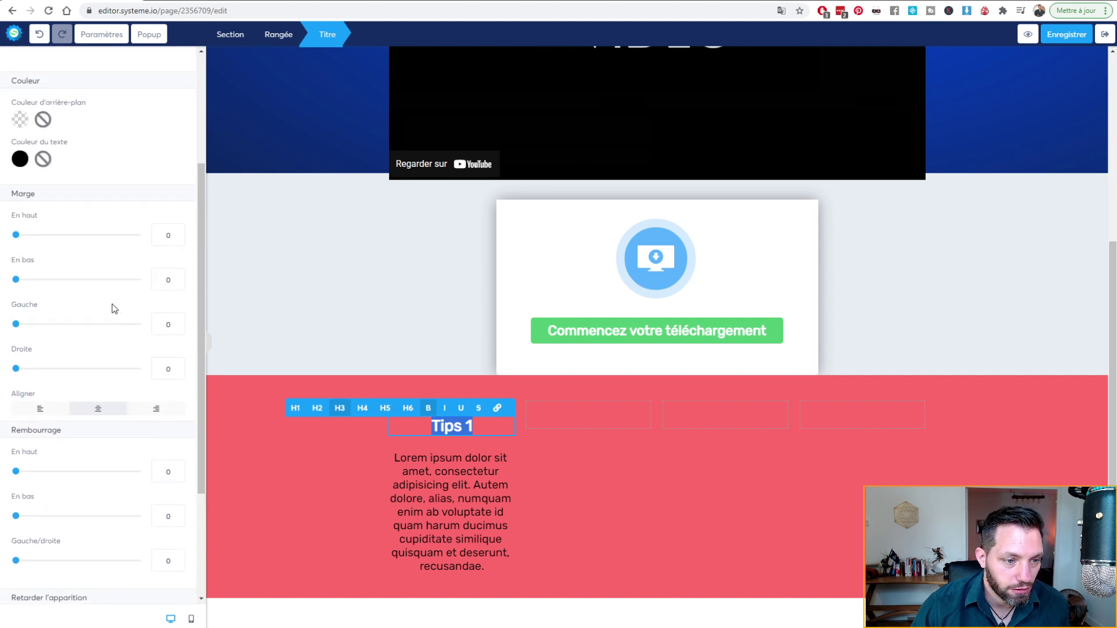
click(20, 217)
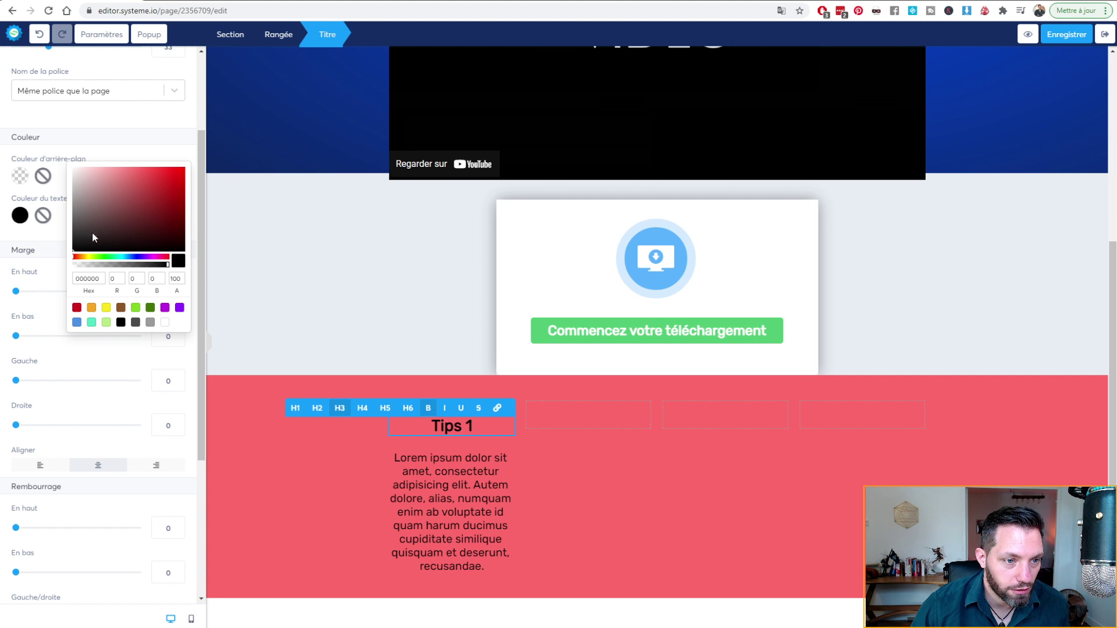
drag(92, 232, 62, 152)
drag(113, 193, 75, 170)
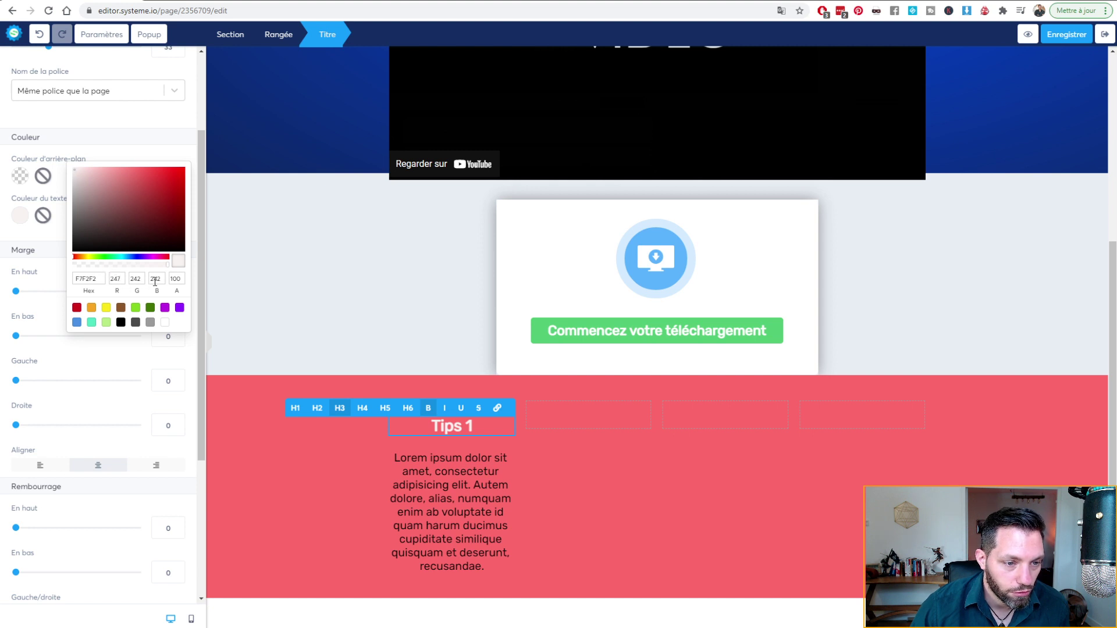
click(165, 323)
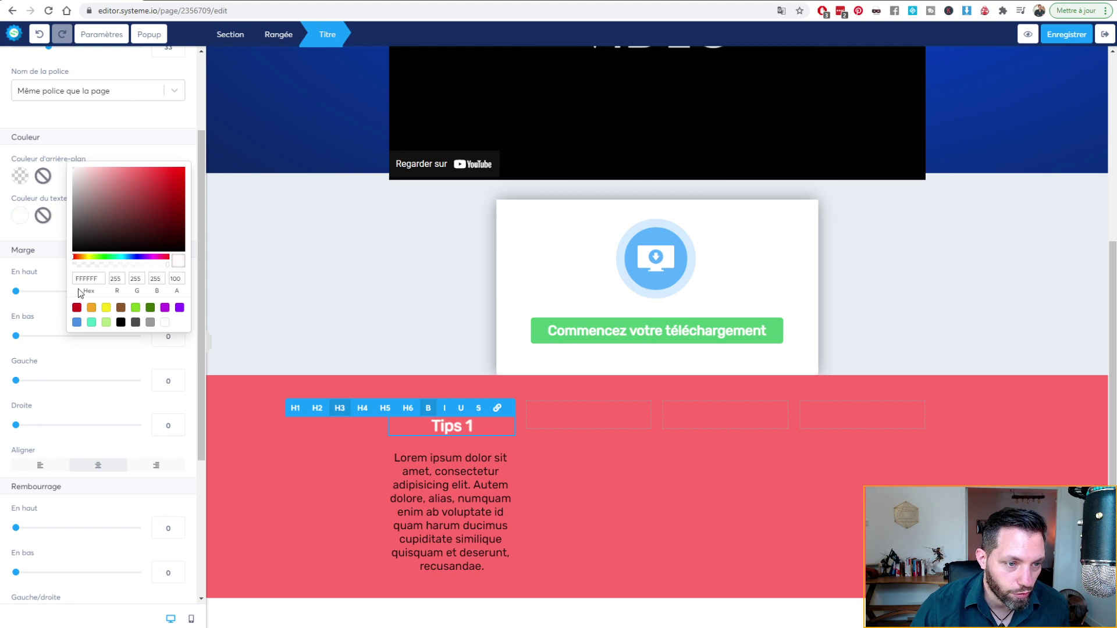
click(44, 282)
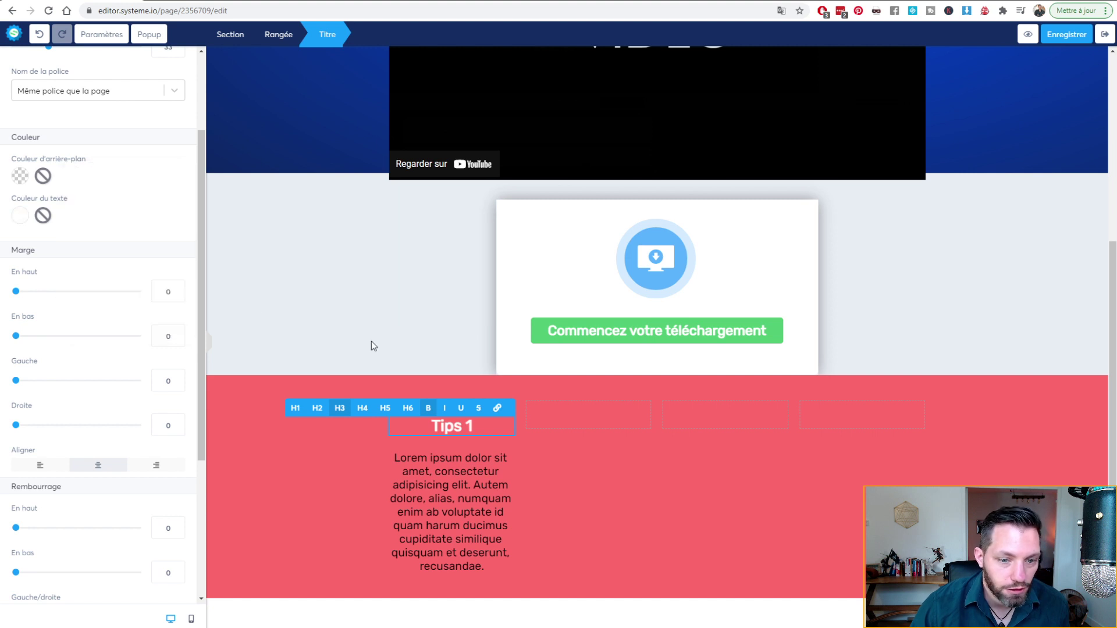
Step: Try to change the text colour of the placeholder paragraph under "Tips 1" to a near-white shade
click(436, 476)
click(439, 479)
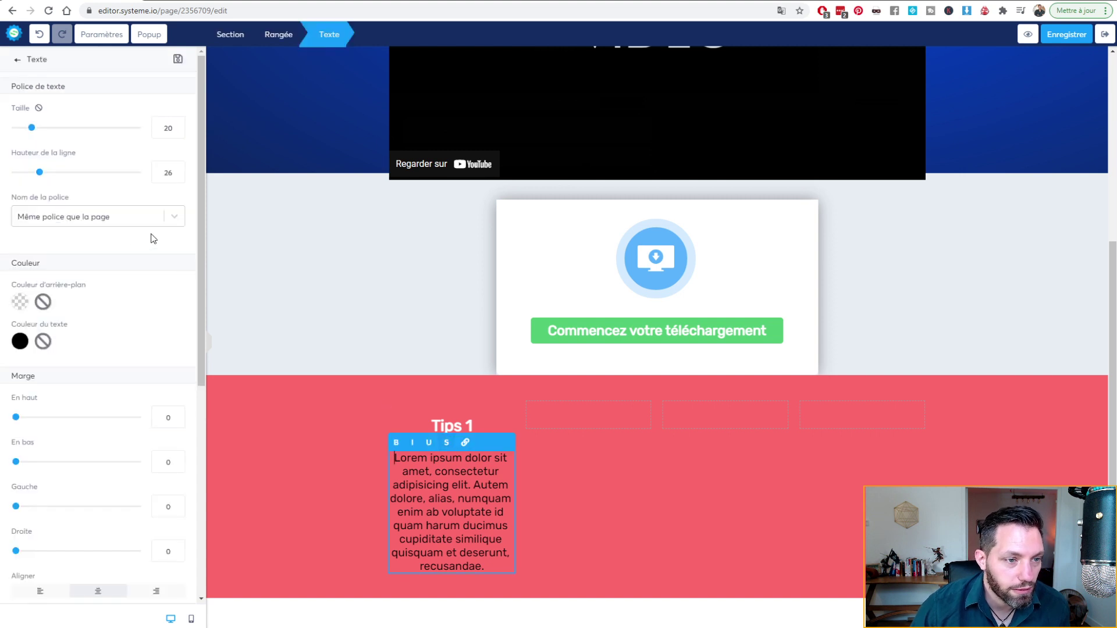
scroll(155, 275, down, 1)
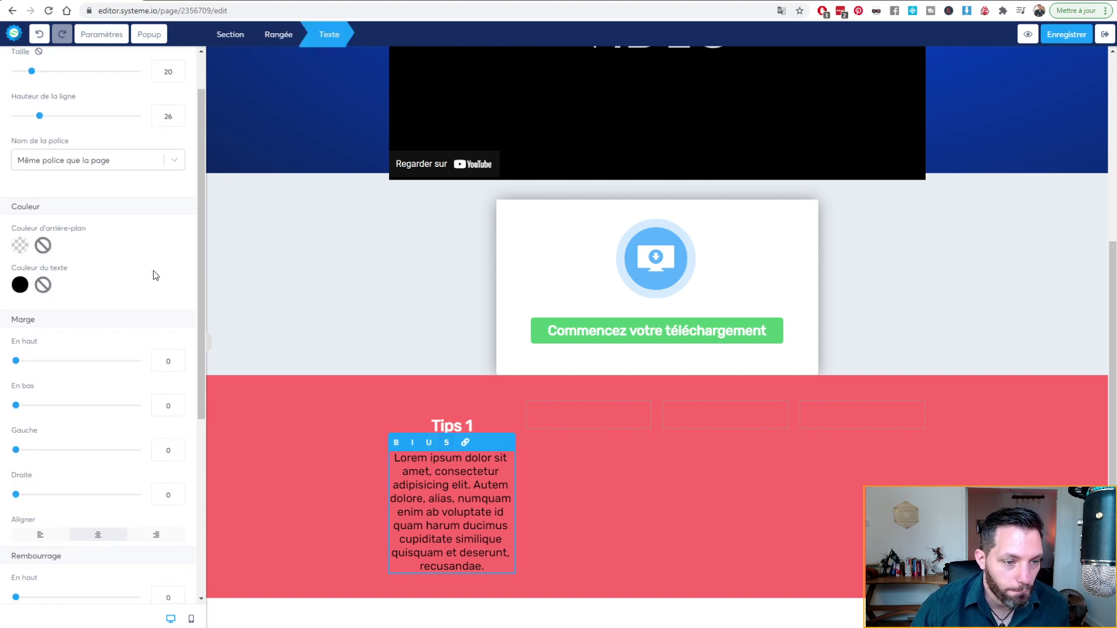
click(21, 285)
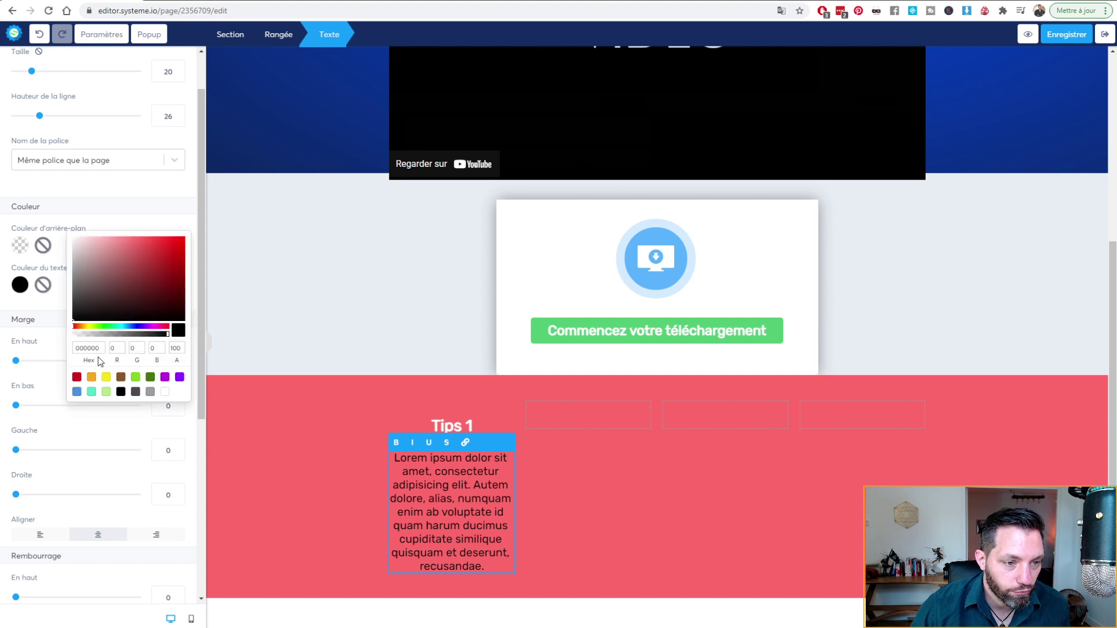
click(164, 392)
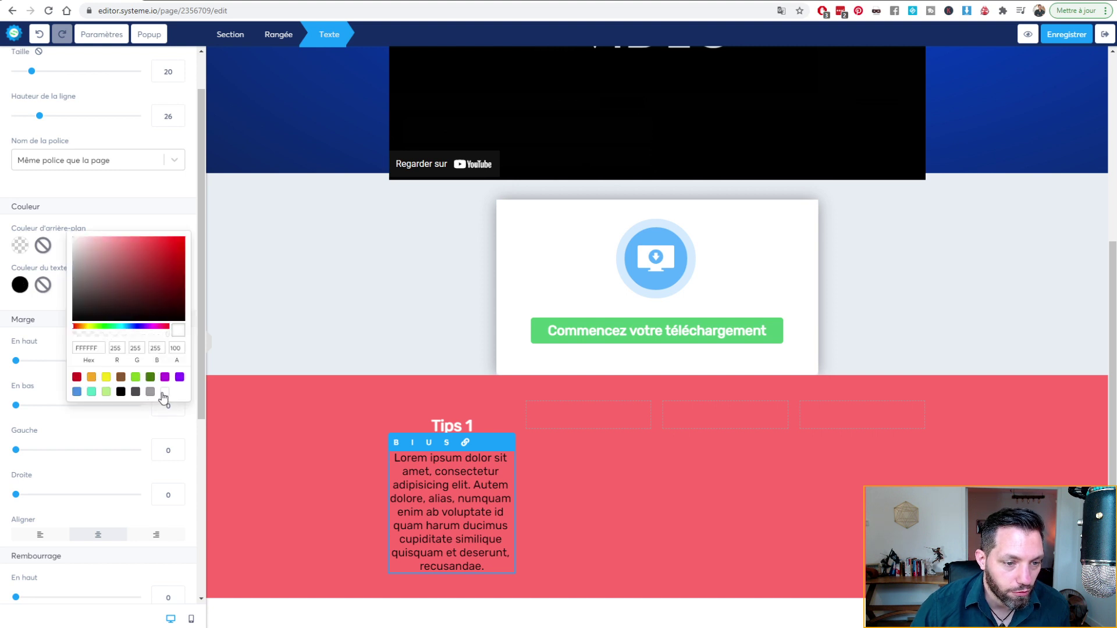
drag(75, 239, 73, 243)
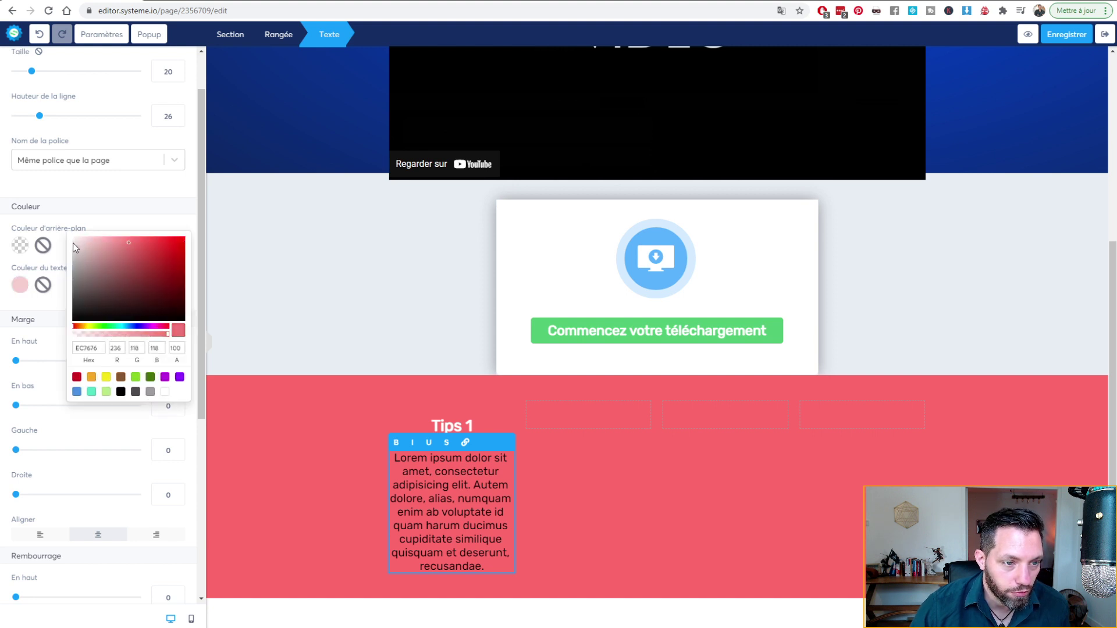
click(76, 243)
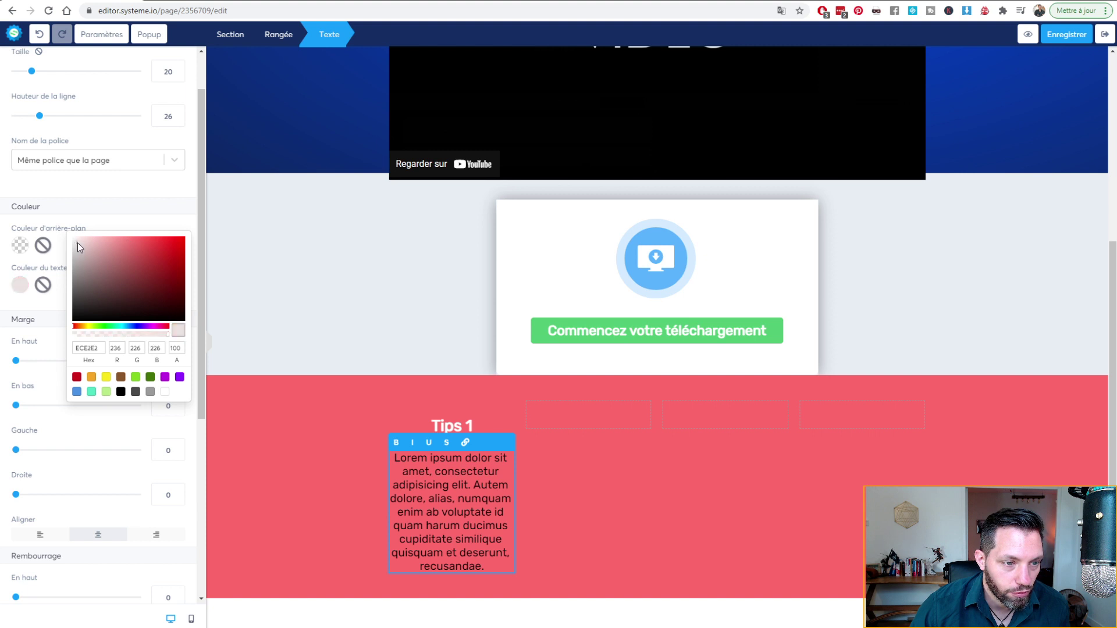
mouse_move(75, 247)
mouse_down()
mouse_move(104, 277)
mouse_move(75, 243)
mouse_up()
click(44, 306)
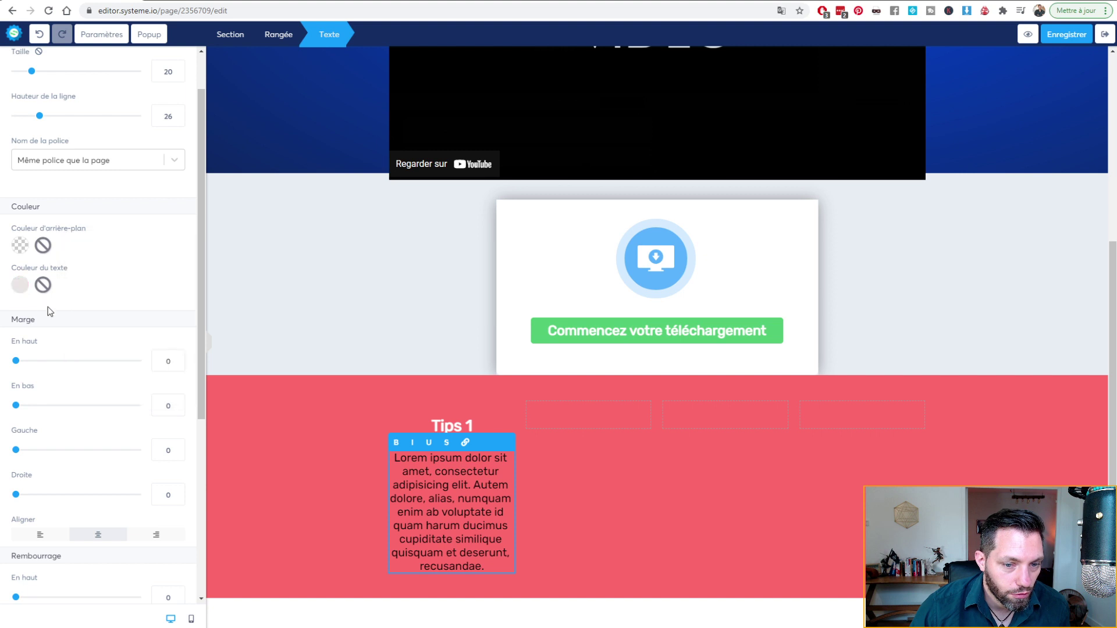
Step: Select the whole placeholder paragraph under "Tips 1" and set its text colour to off-white, hex FAF2F2
click(423, 511)
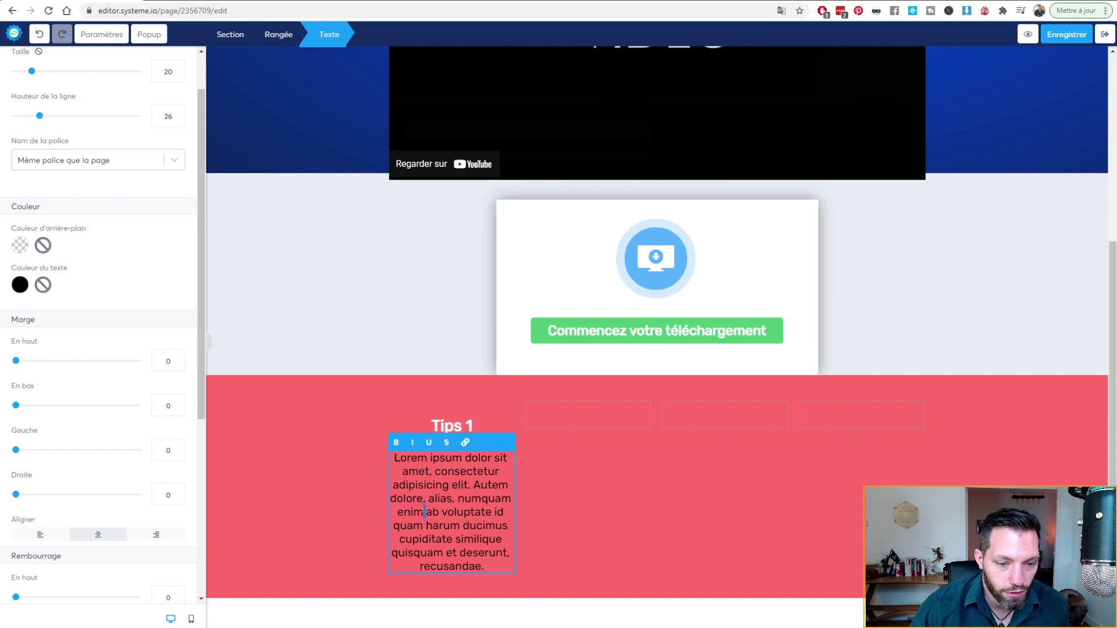
key(ctrl+a)
click(20, 286)
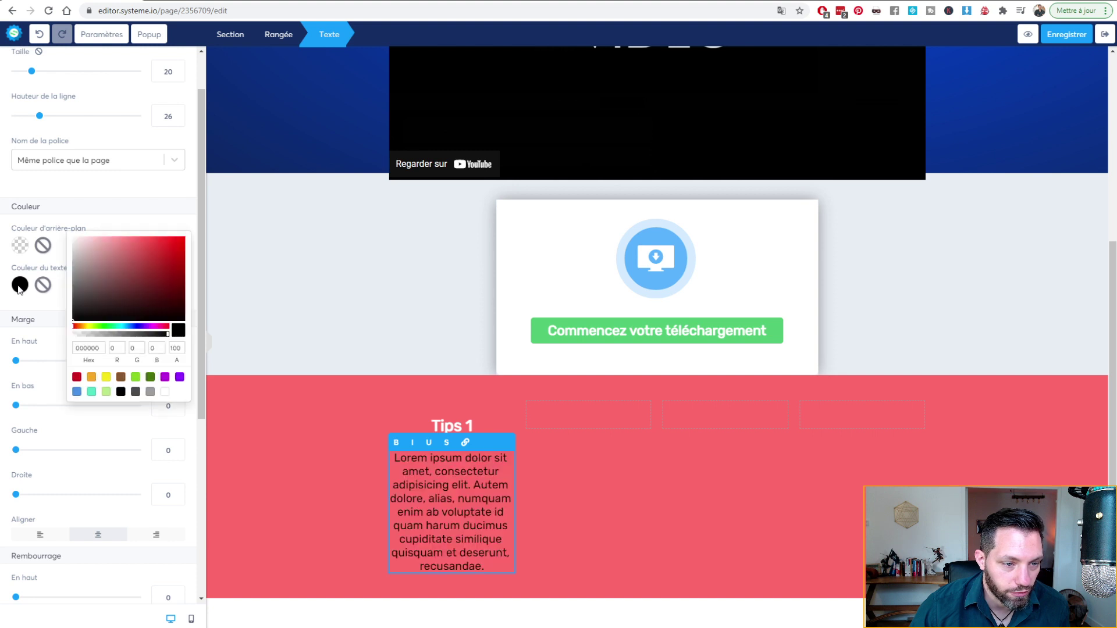
drag(82, 264, 76, 238)
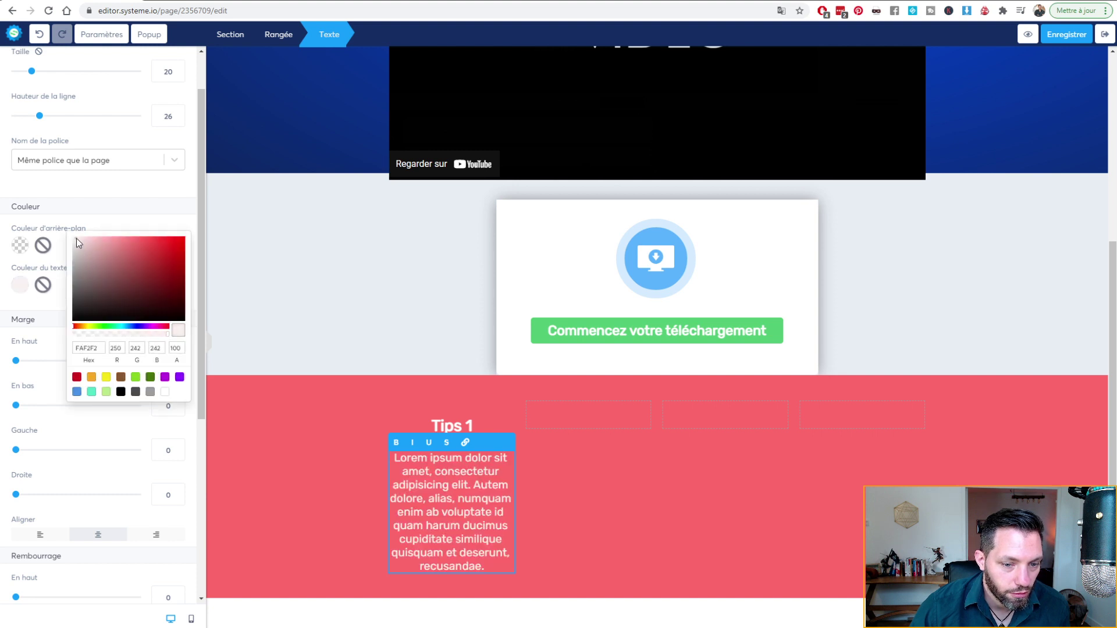
click(133, 225)
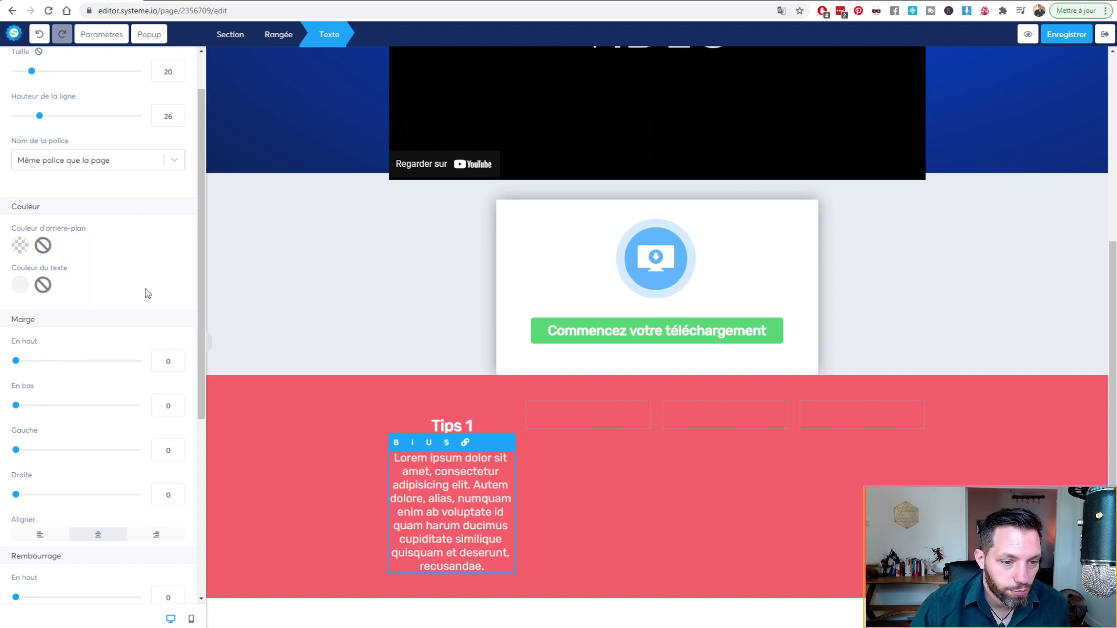
Step: Try other alignments and a top padding of 1 on the "Tips 1" paragraph, then restore centre alignment and zero padding
scroll(134, 415, down, 4)
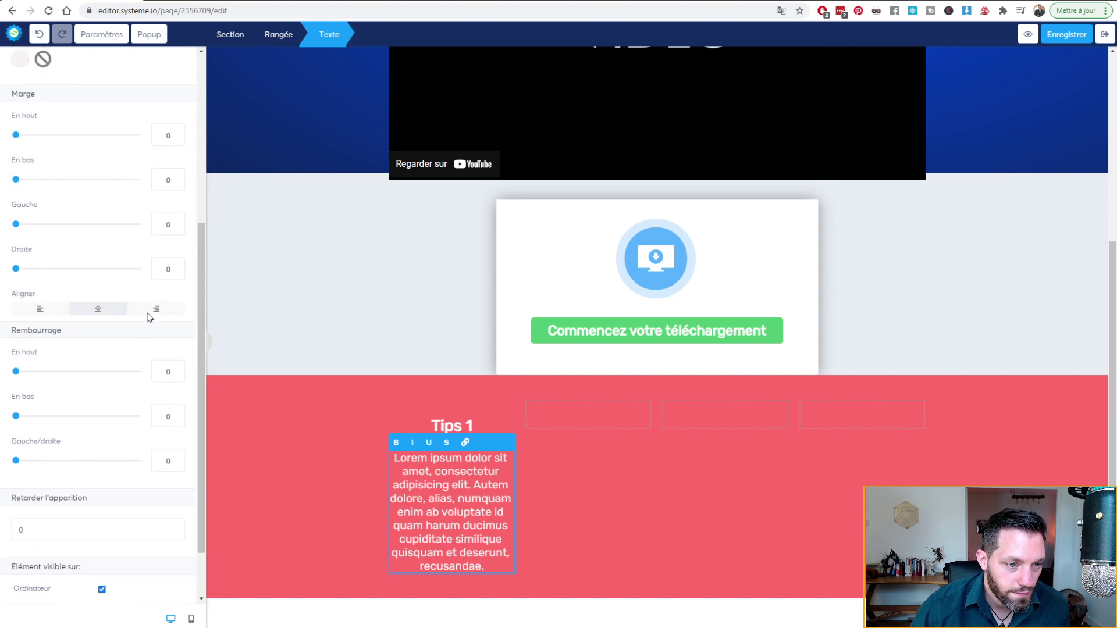
click(41, 309)
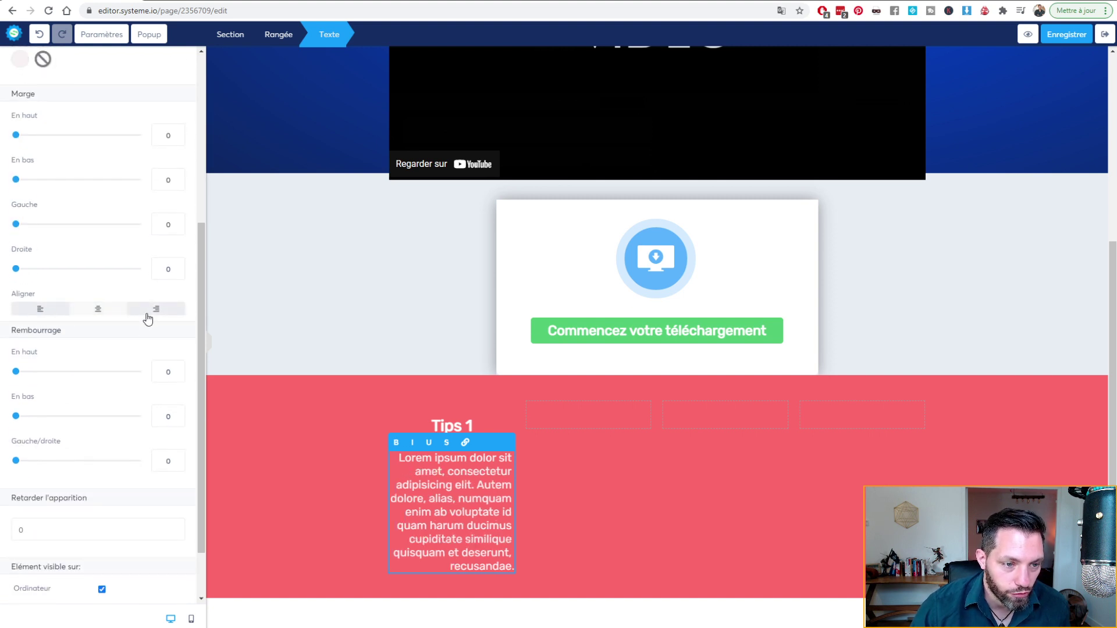
click(99, 311)
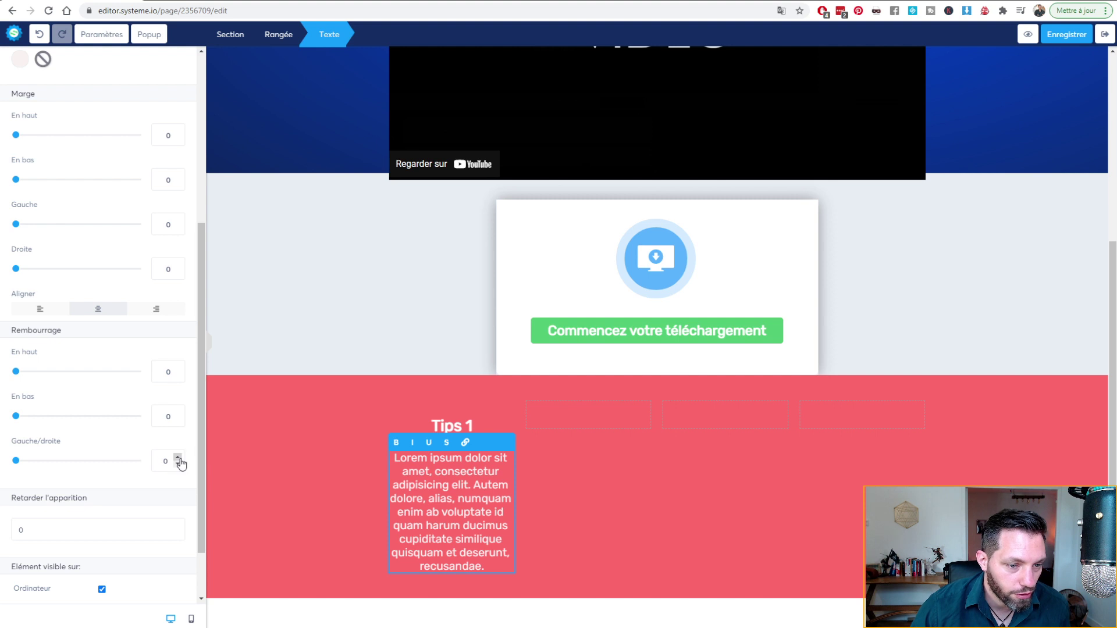
mouse_move(17, 371)
mouse_down()
mouse_move(33, 372)
mouse_move(17, 374)
mouse_up()
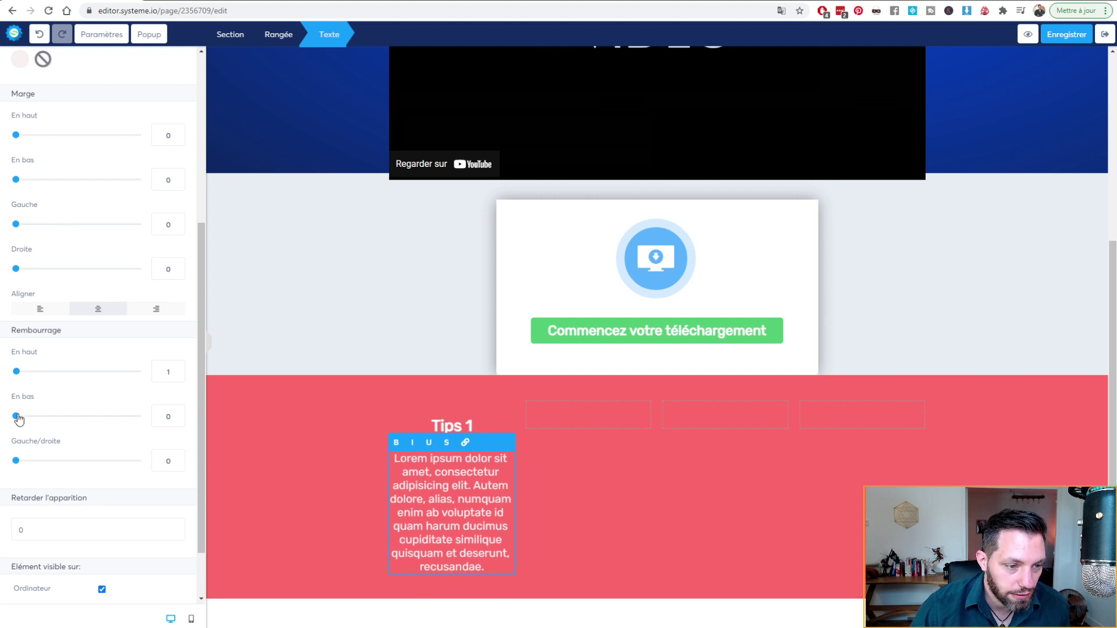
mouse_move(17, 417)
mouse_down()
mouse_move(35, 420)
mouse_move(16, 419)
mouse_up()
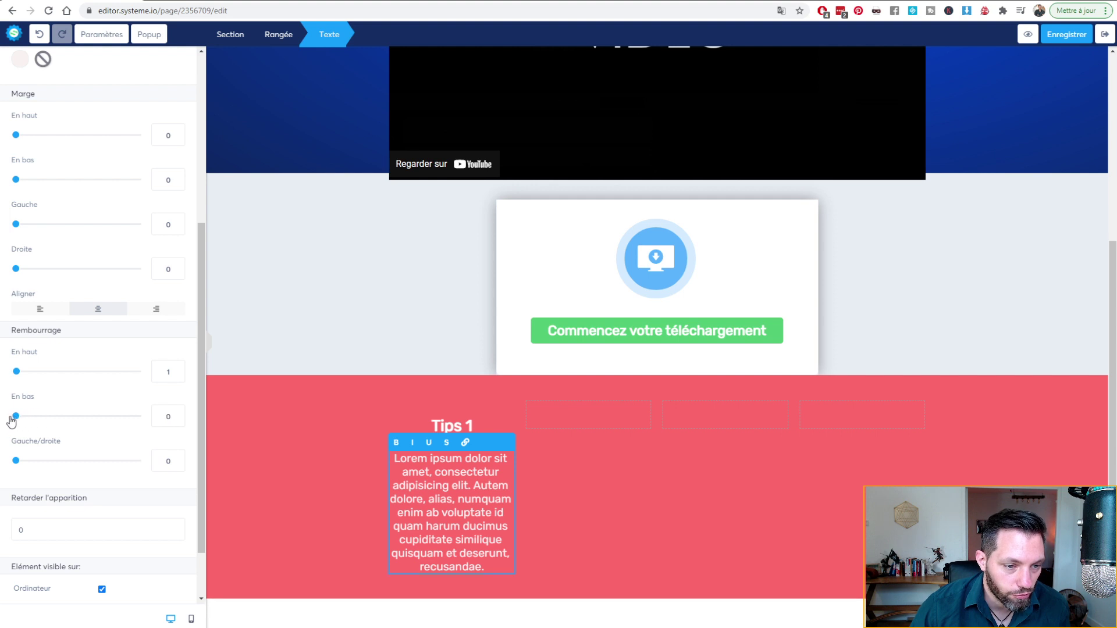
drag(18, 373, 16, 405)
Step: Set the "Tips 1" paragraph's appearance delay to 5 and preview the thank-you page down to the tips section
scroll(74, 431, down, 1)
scroll(58, 457, down, 1)
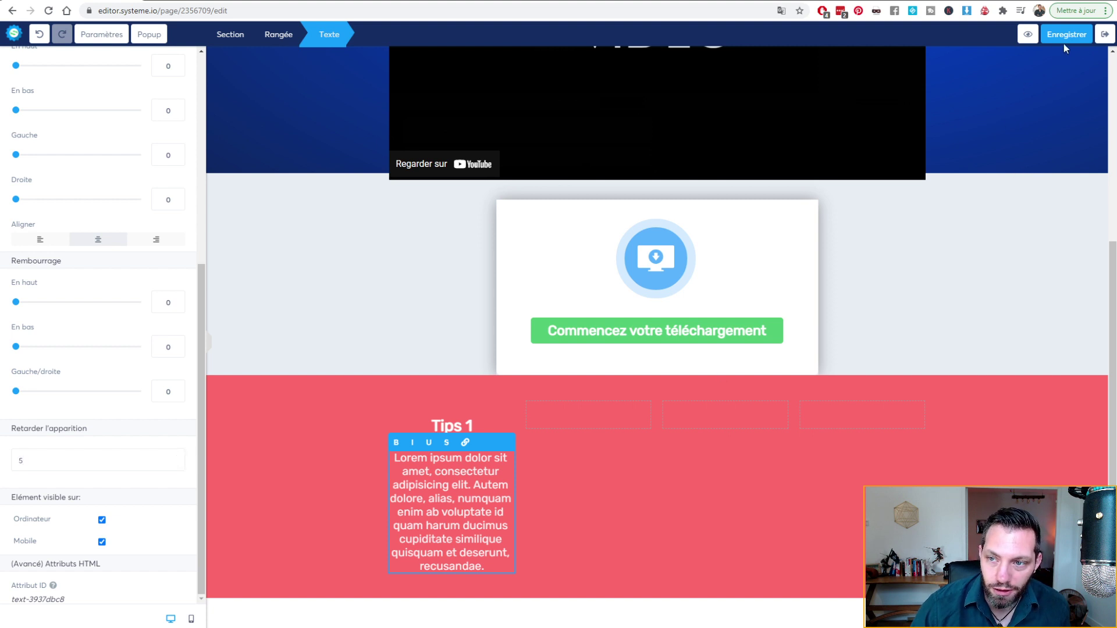
click(1030, 41)
scroll(843, 201, down, 5)
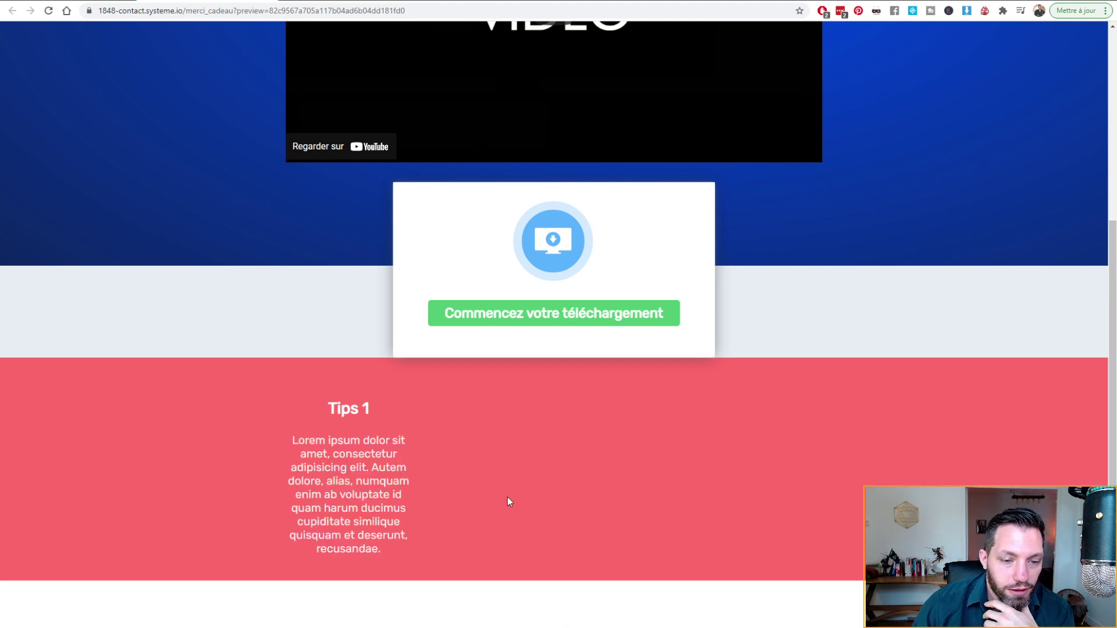
click(270, 0)
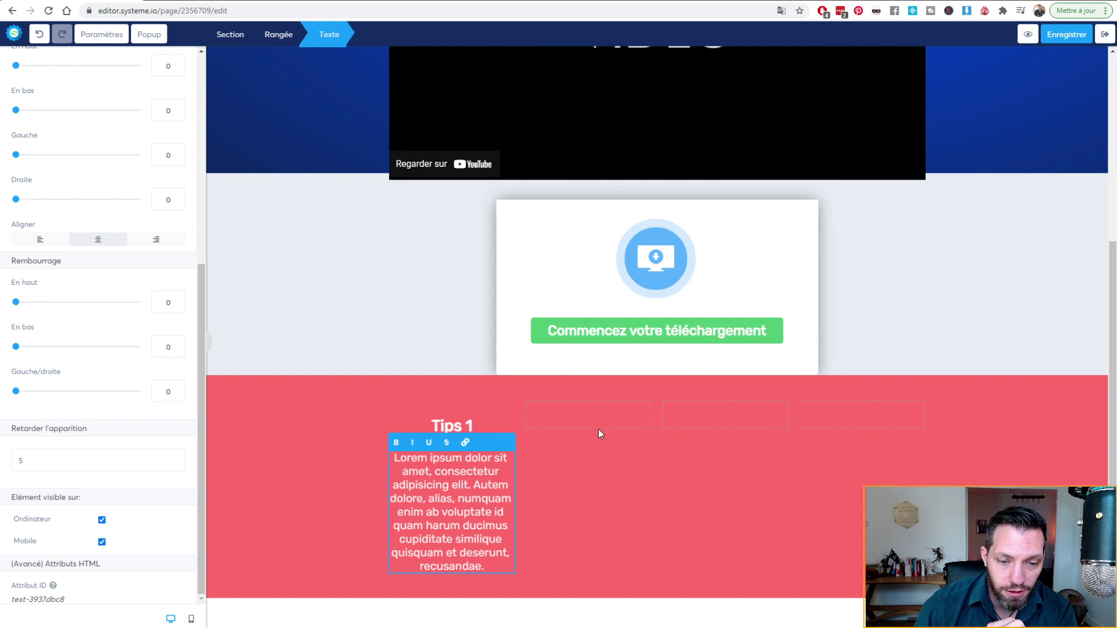
click(564, 414)
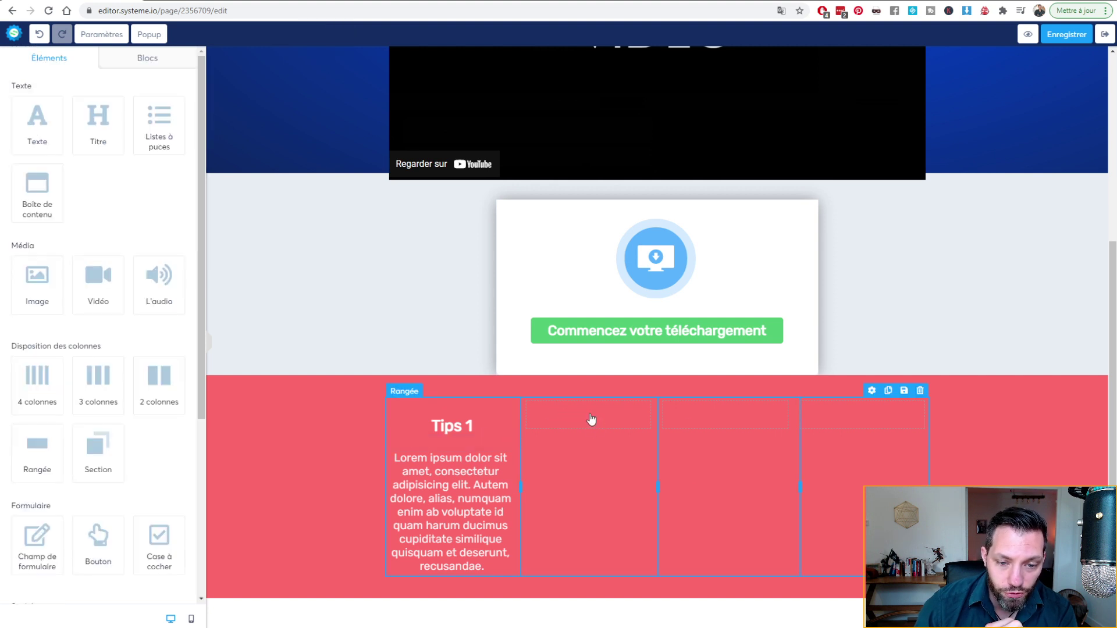
double_click(487, 434)
click(497, 445)
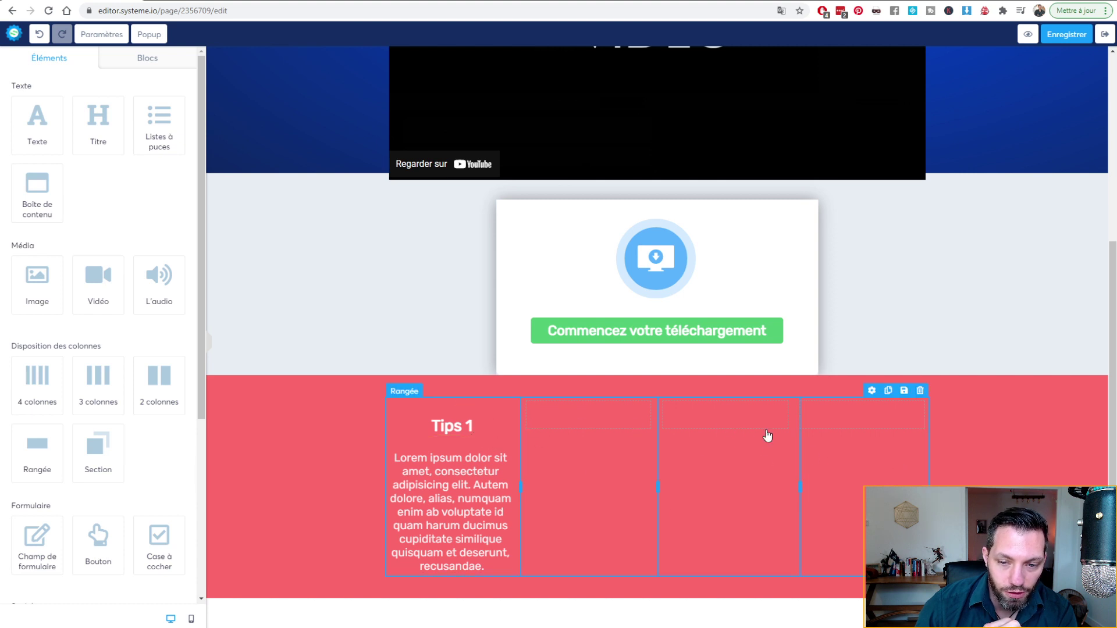
scroll(768, 436, down, 3)
scroll(929, 377, up, 4)
scroll(937, 408, down, 3)
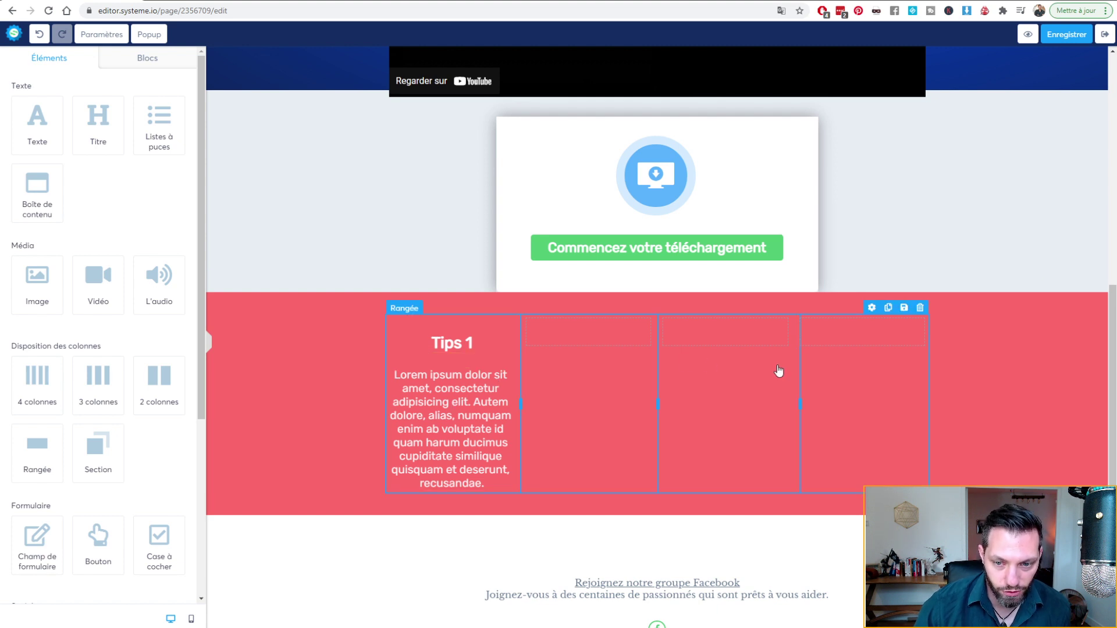
Step: Examine the four-column row's settings for margin, colour, padding, shadow, border, corner rounding and mobile stacking
click(867, 311)
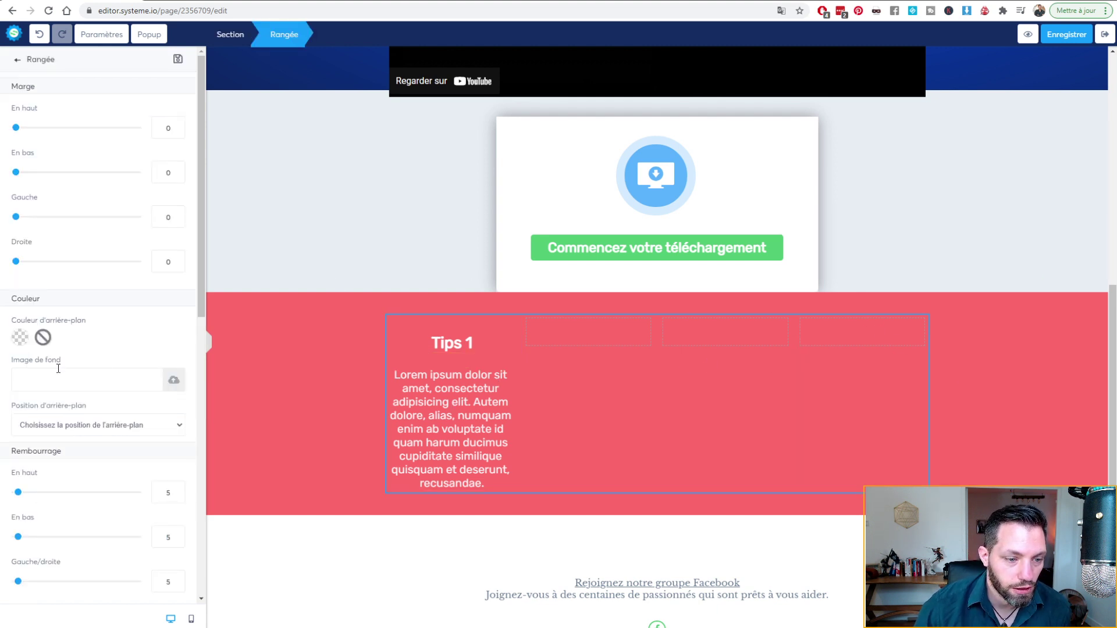
scroll(135, 299, down, 4)
scroll(135, 299, down, 7)
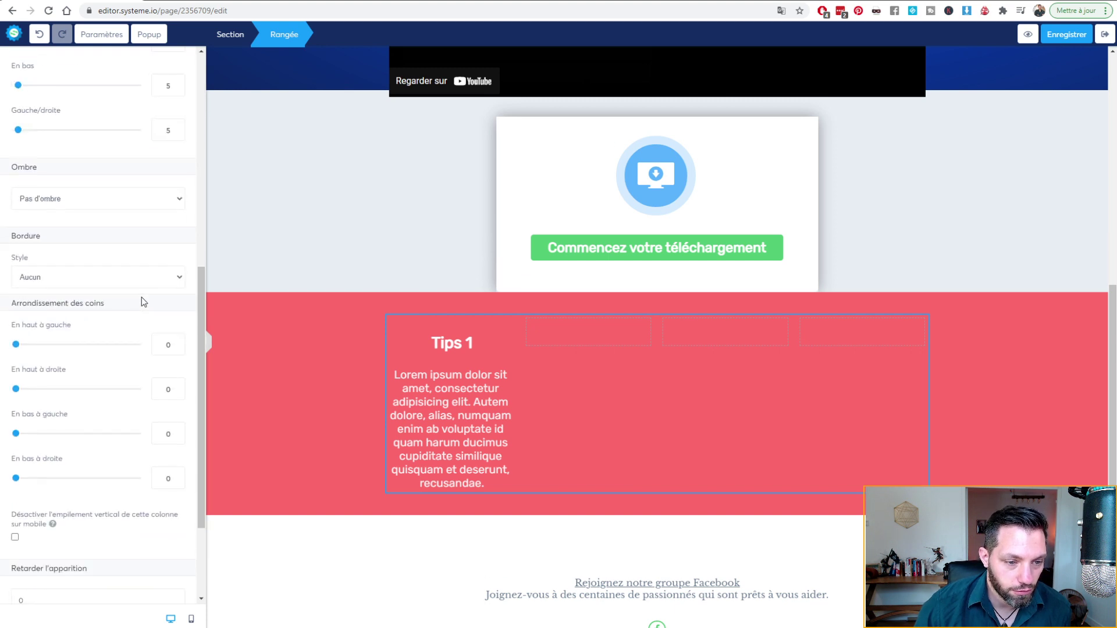
scroll(143, 372, up, 8)
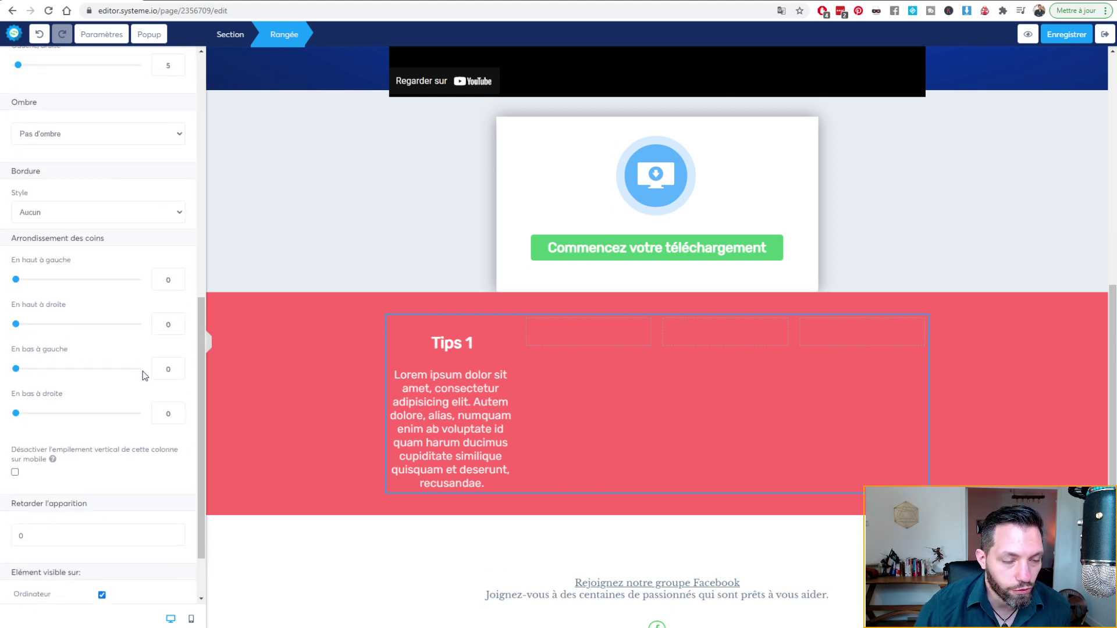
scroll(142, 372, up, 3)
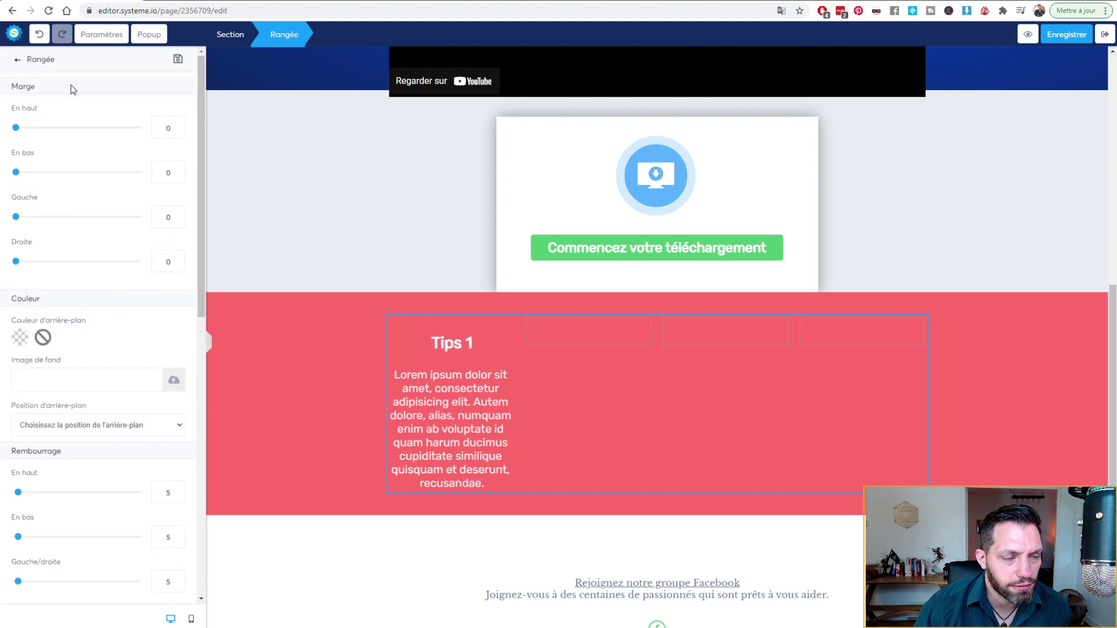
scroll(119, 372, down, 4)
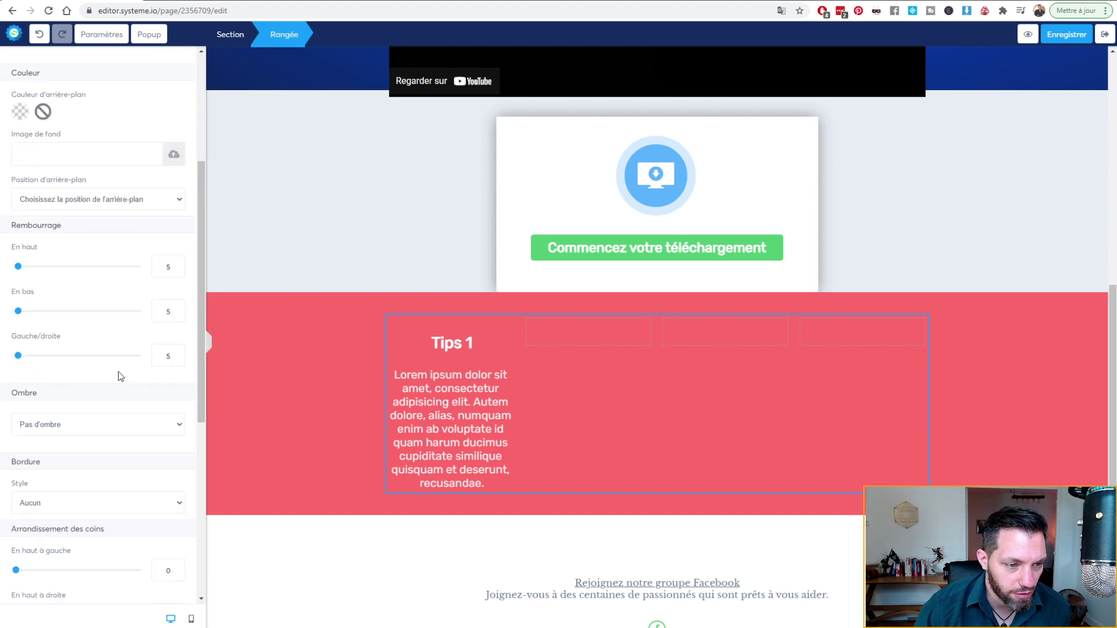
scroll(120, 376, down, 6)
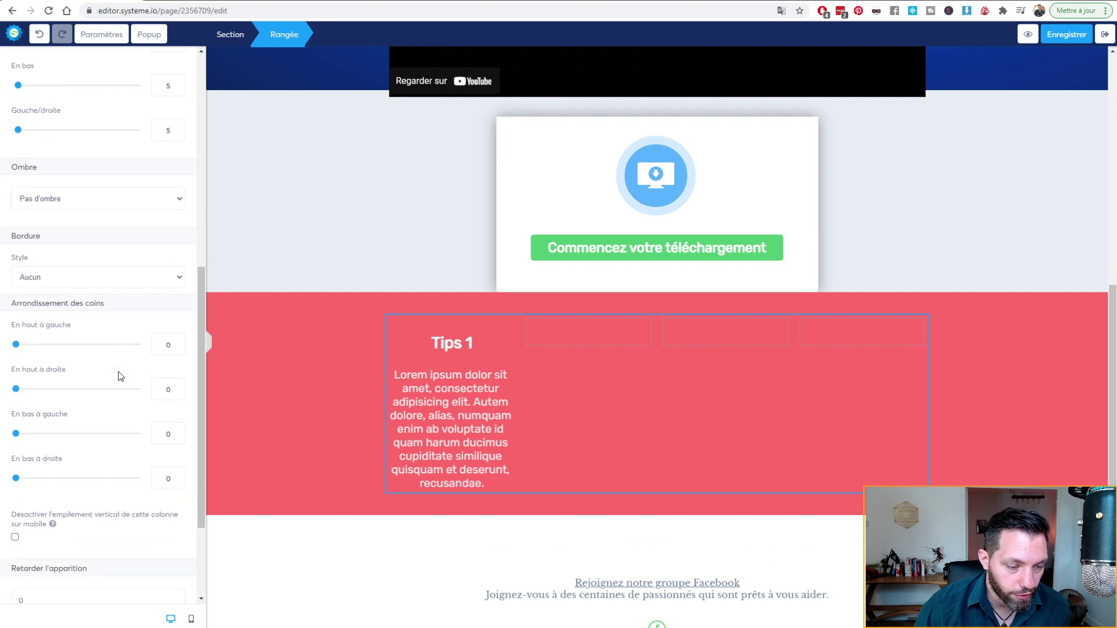
scroll(120, 375, down, 1)
scroll(119, 373, up, 10)
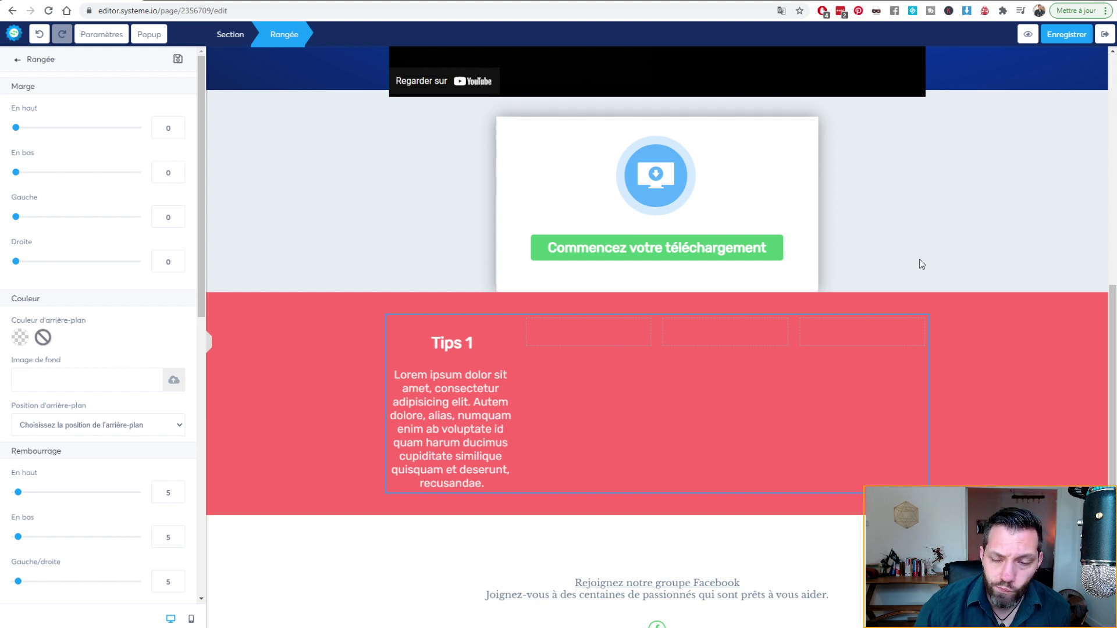
Step: Leave the thank-you page editor and view the statistics of the funnel "Tunnel Testeuh"
click(962, 252)
scroll(961, 251, up, 6)
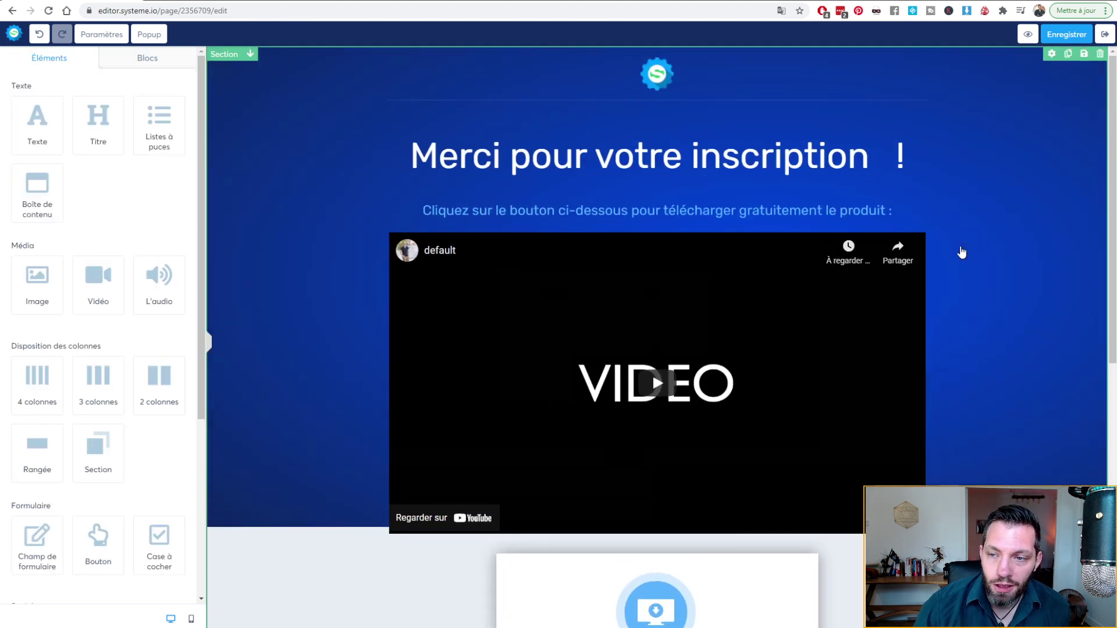
click(1105, 33)
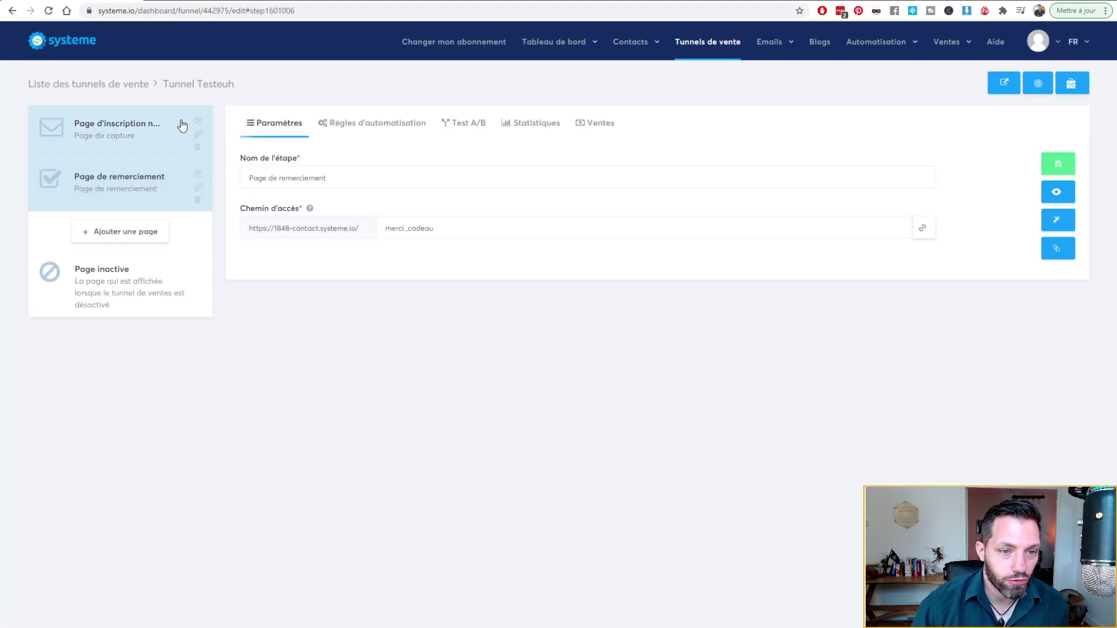
click(534, 125)
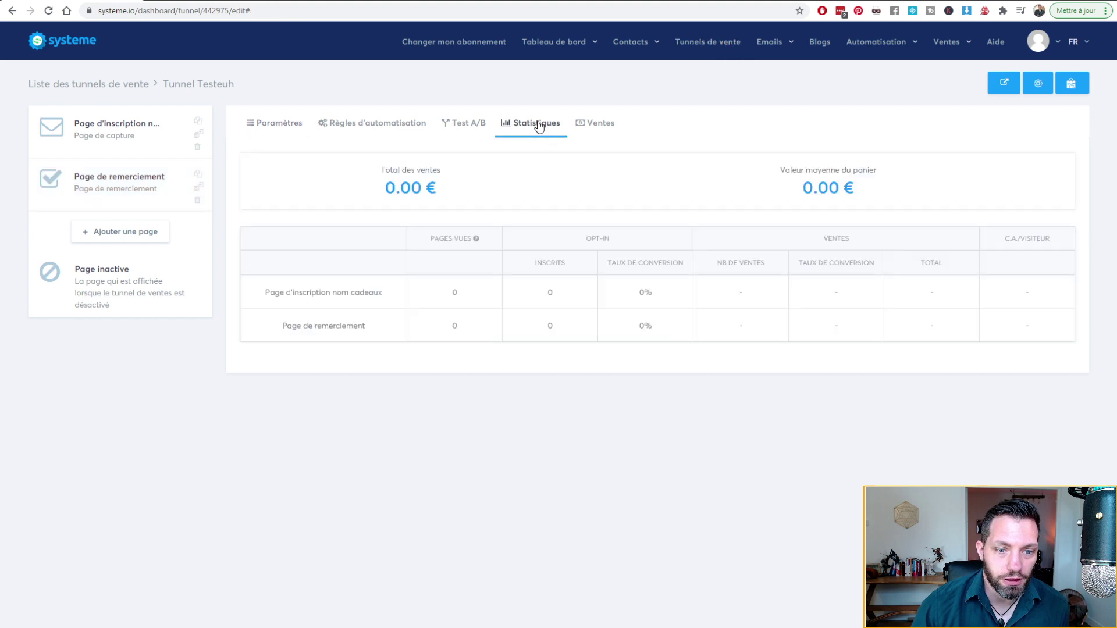